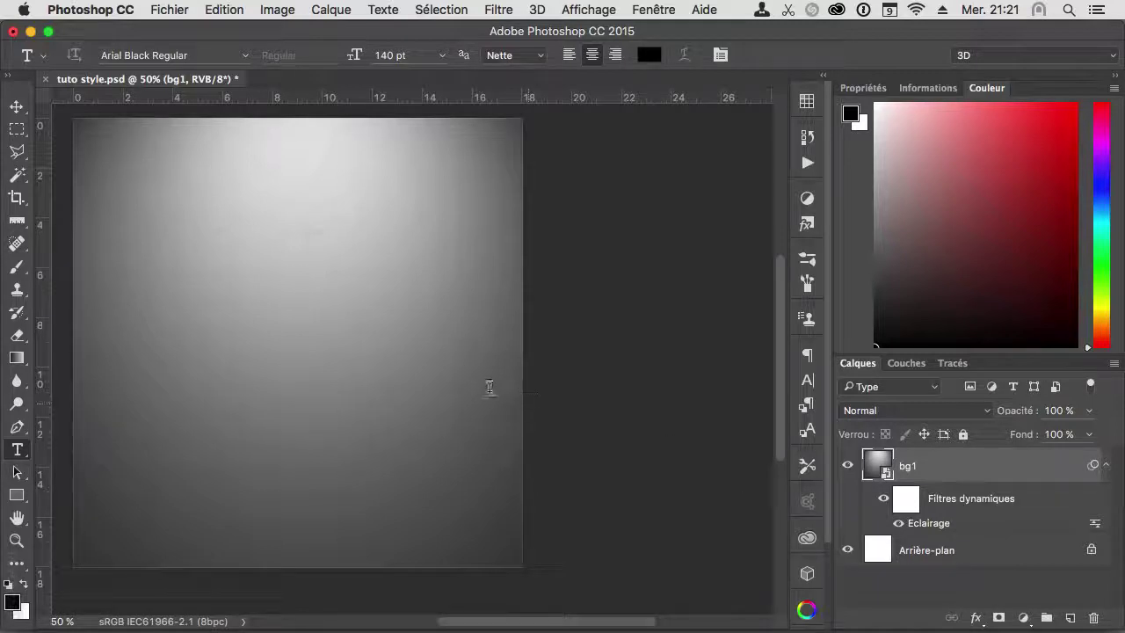
- Type WASA on the canvas, move it lower, and convert its layer to a smart object
left_click(281, 264)
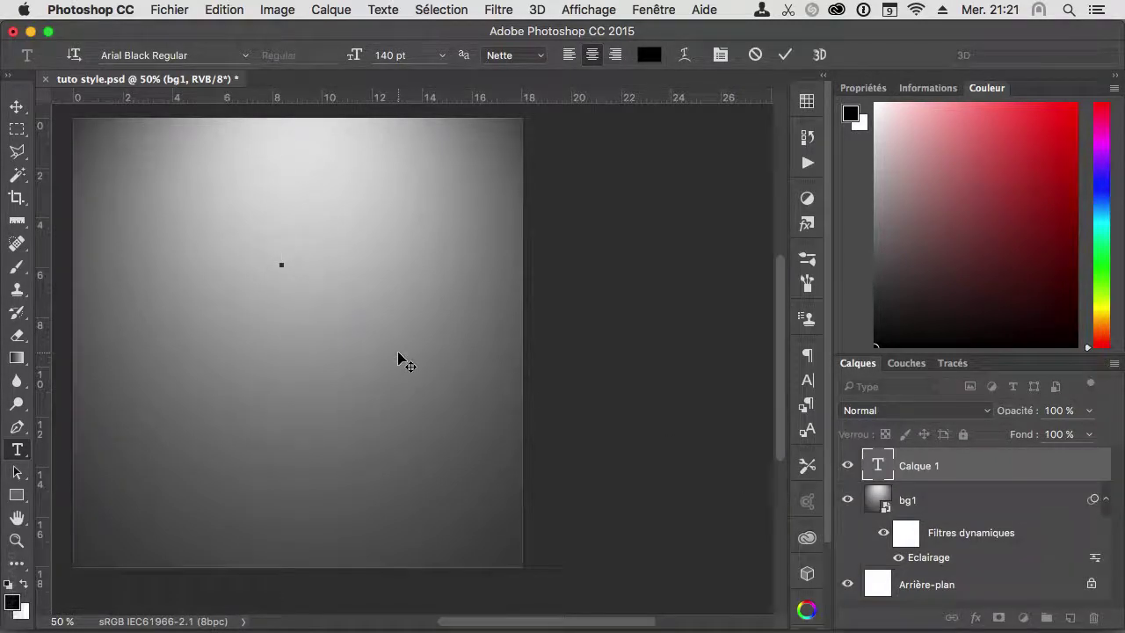
type("WASA")
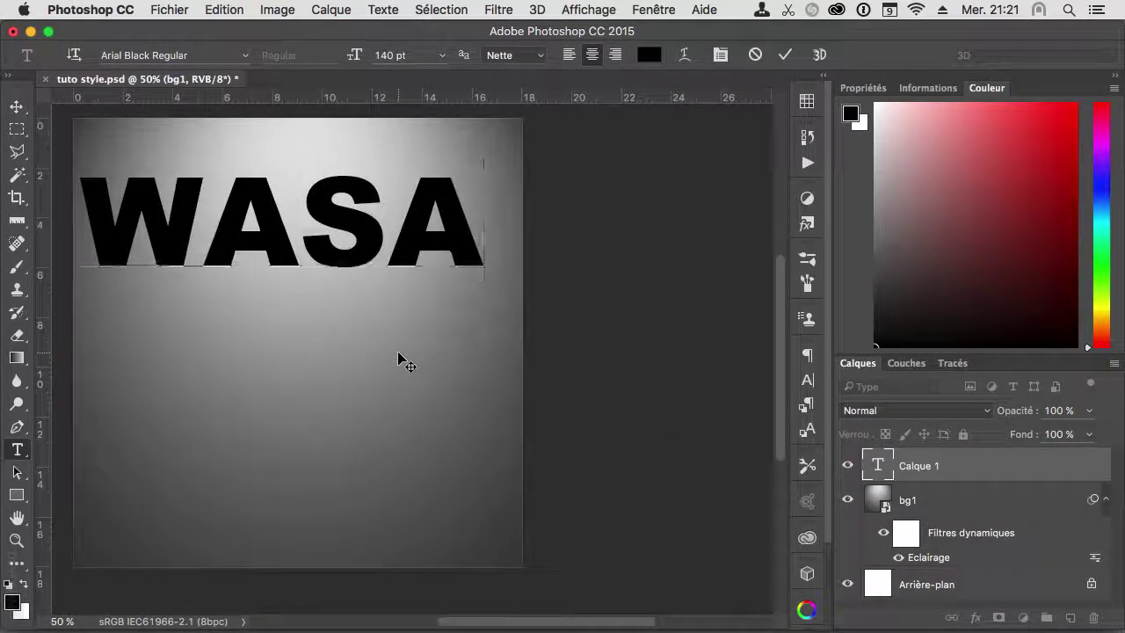
key("ctrl+Return")
left_click_drag(317, 283, 333, 361)
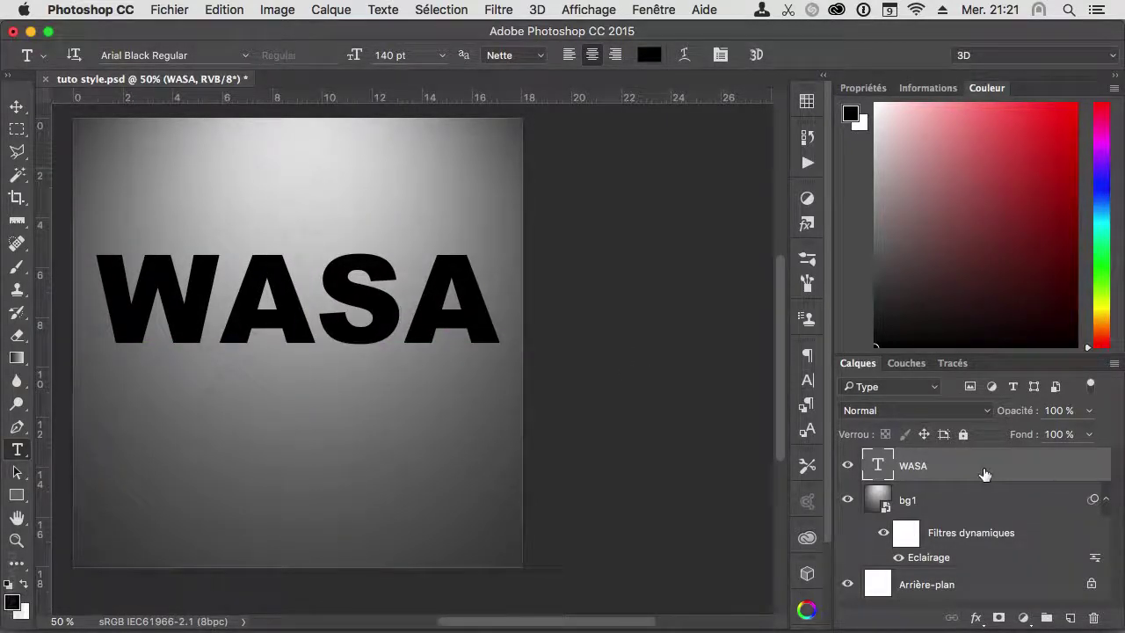
right_click(1013, 470)
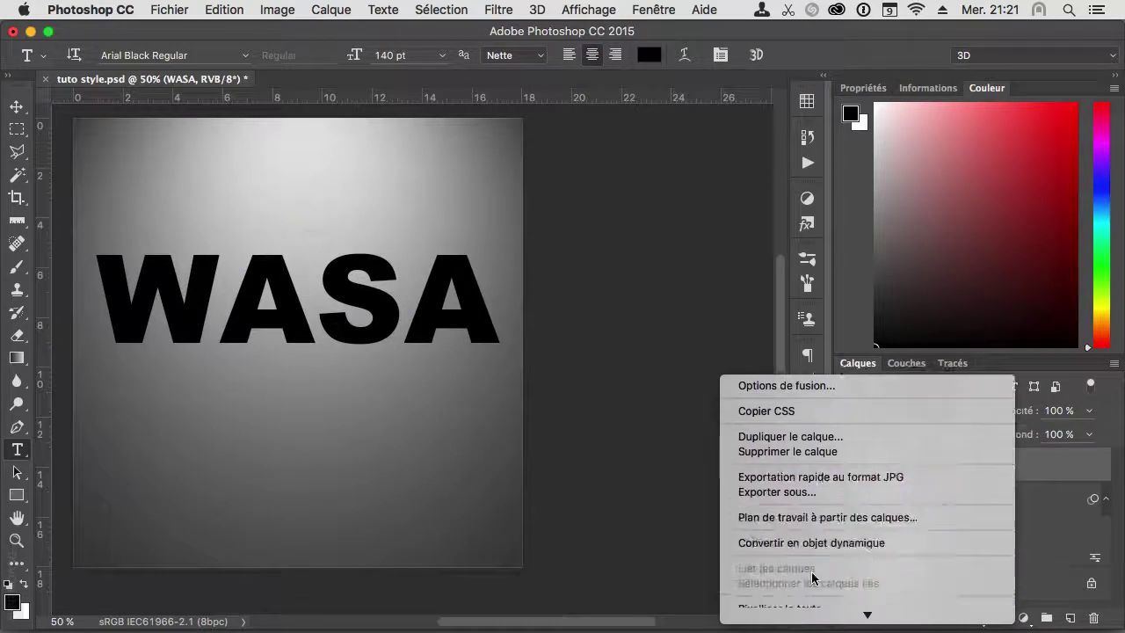
left_click(813, 543)
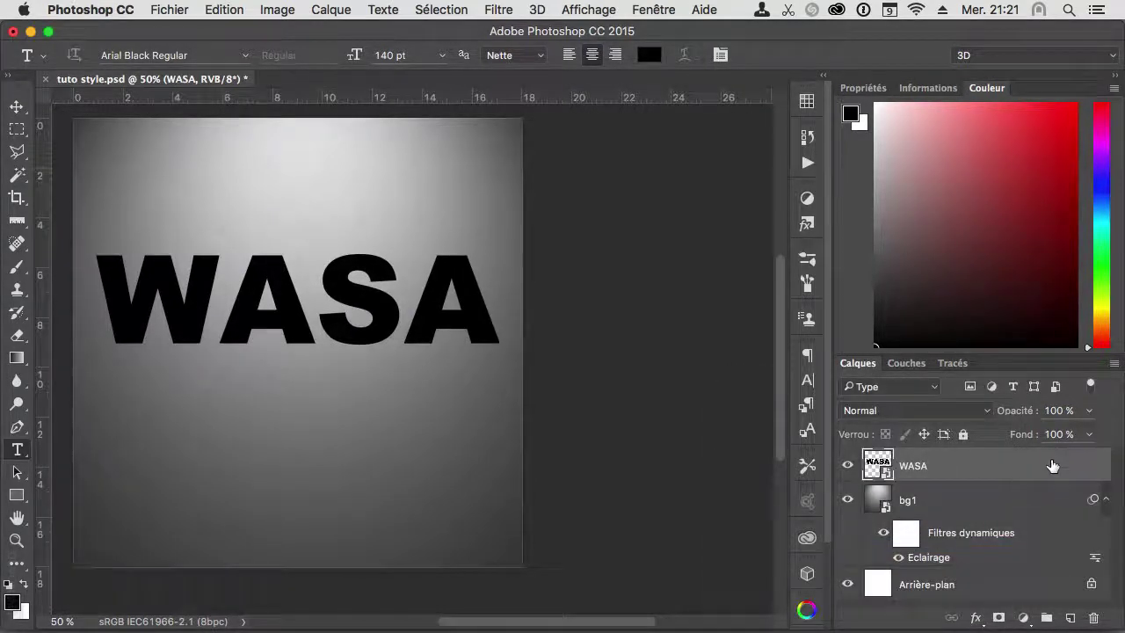
- Open the WASA layer style dialog and move it aside
double_click(1046, 472)
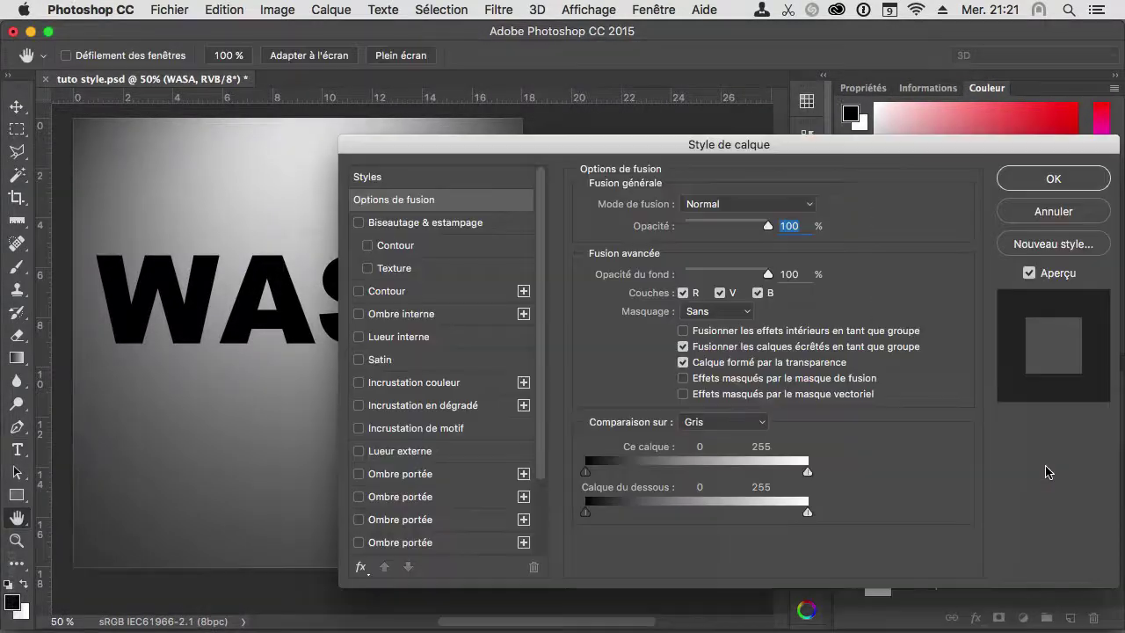
mouse_move(504, 119)
left_mouse_down()
mouse_move(430, 145)
mouse_move(398, 98)
left_mouse_up()
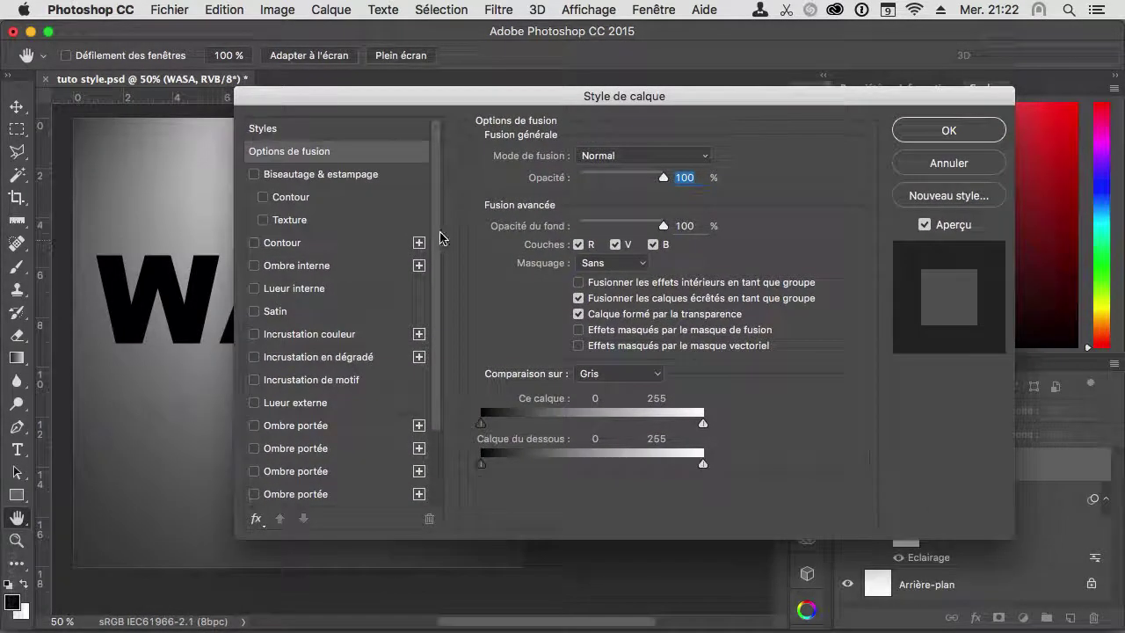
left_click_drag(440, 239, 437, 351)
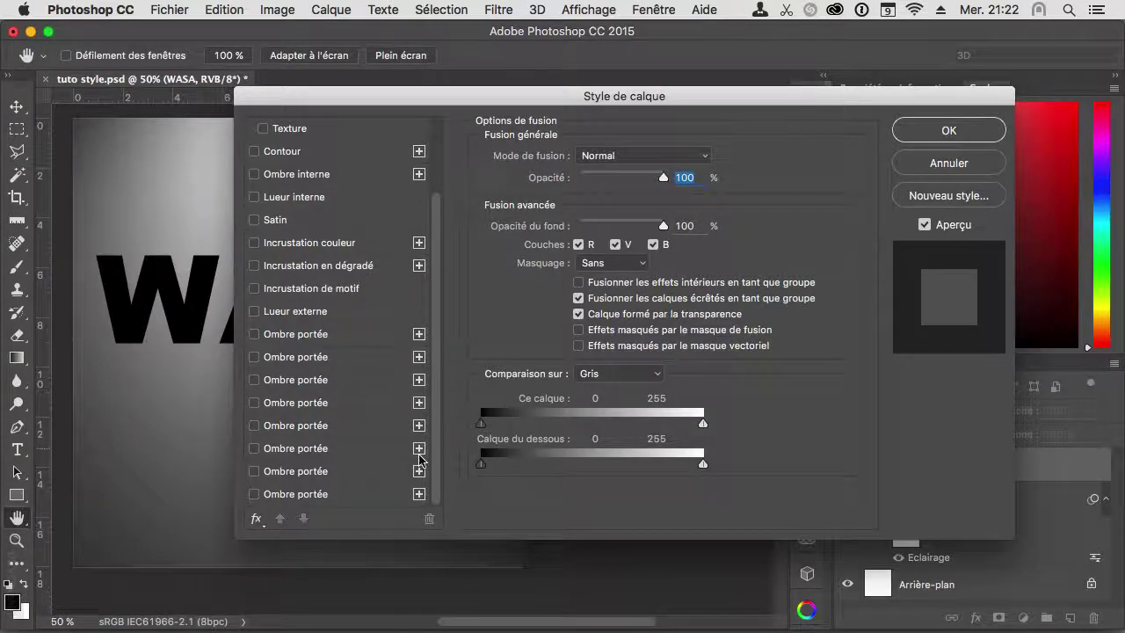
- Reset the effects list to default with the fx menu's Rétablir la liste par défaut
scroll(352, 337, "up", 5)
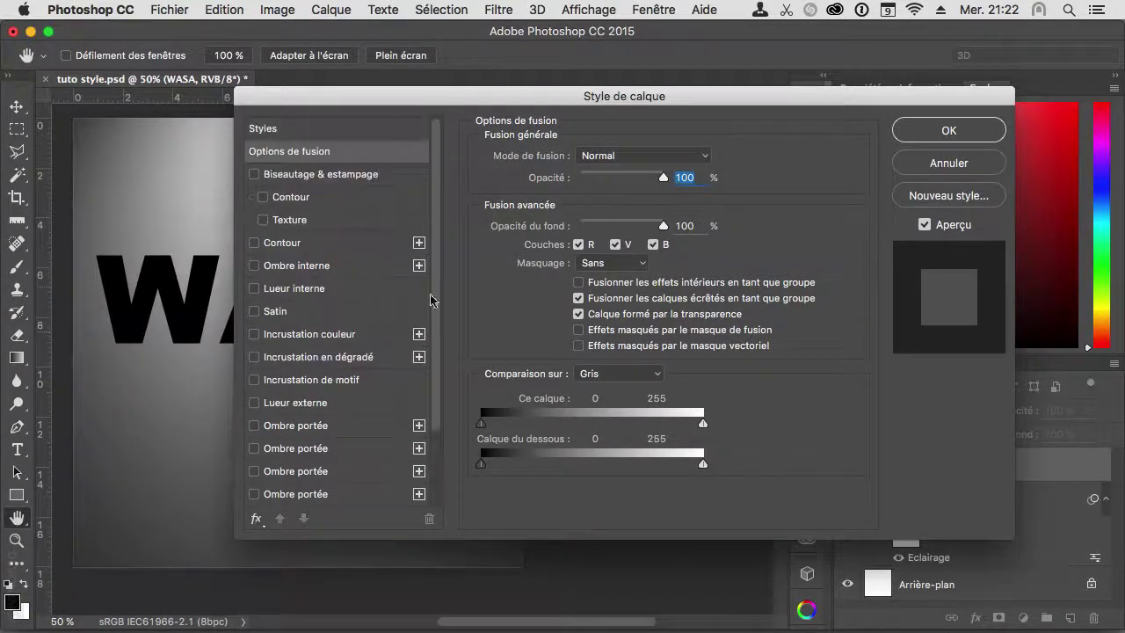
scroll(330, 246, "down", 4)
scroll(422, 334, "down", 1)
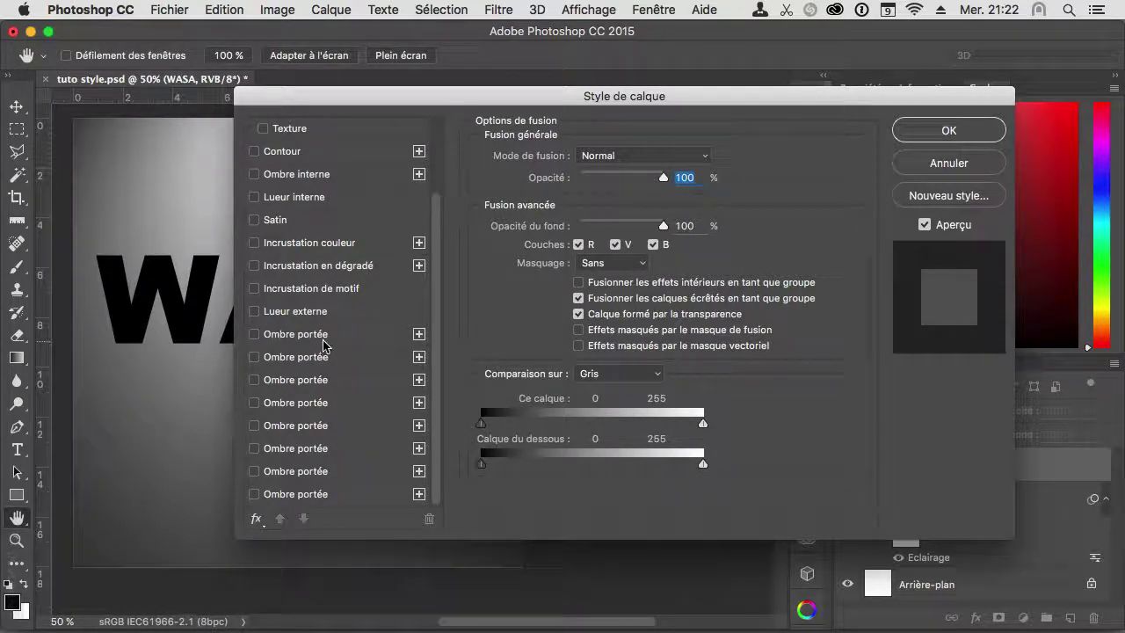
scroll(415, 389, "up", 4)
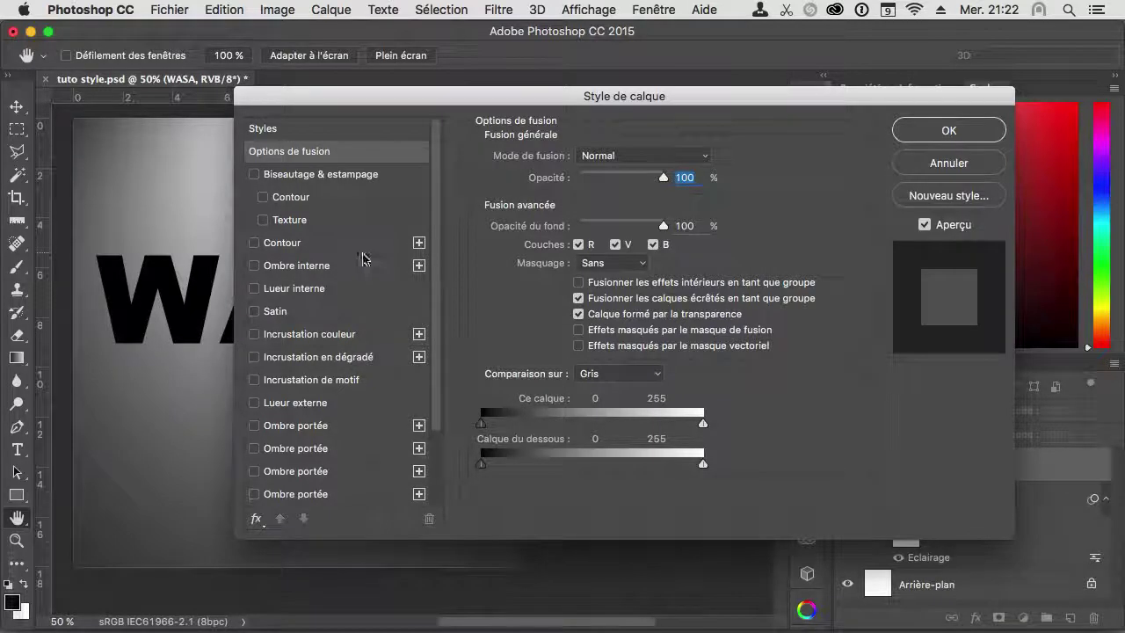
scroll(356, 250, "down", 4)
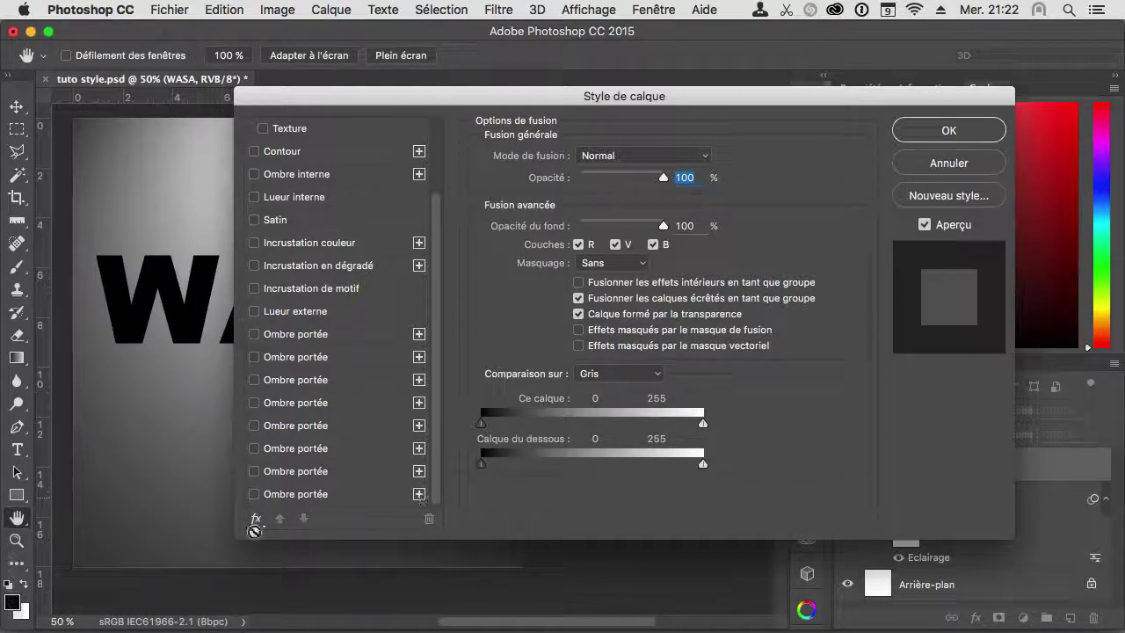
left_click(256, 520)
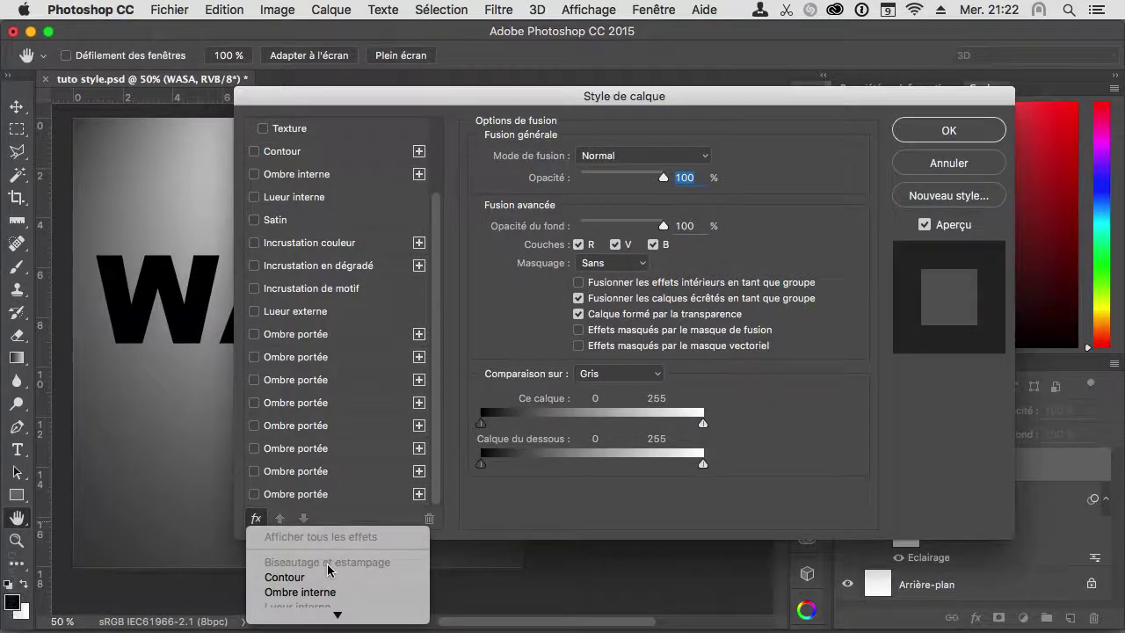
scroll(331, 572, "down", 3)
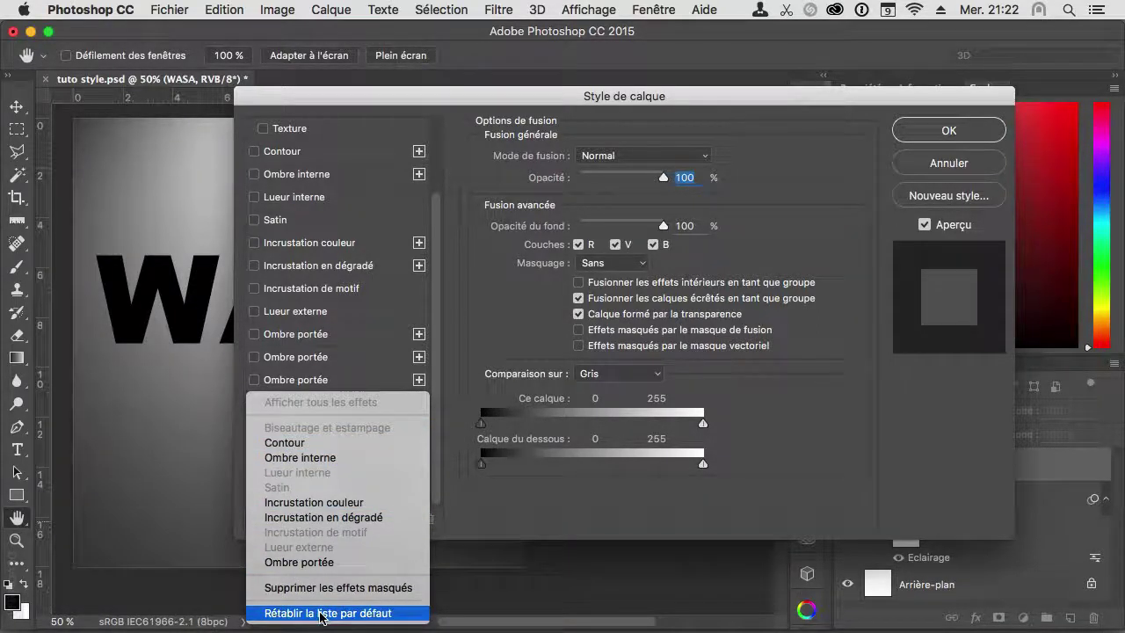
left_click(322, 614)
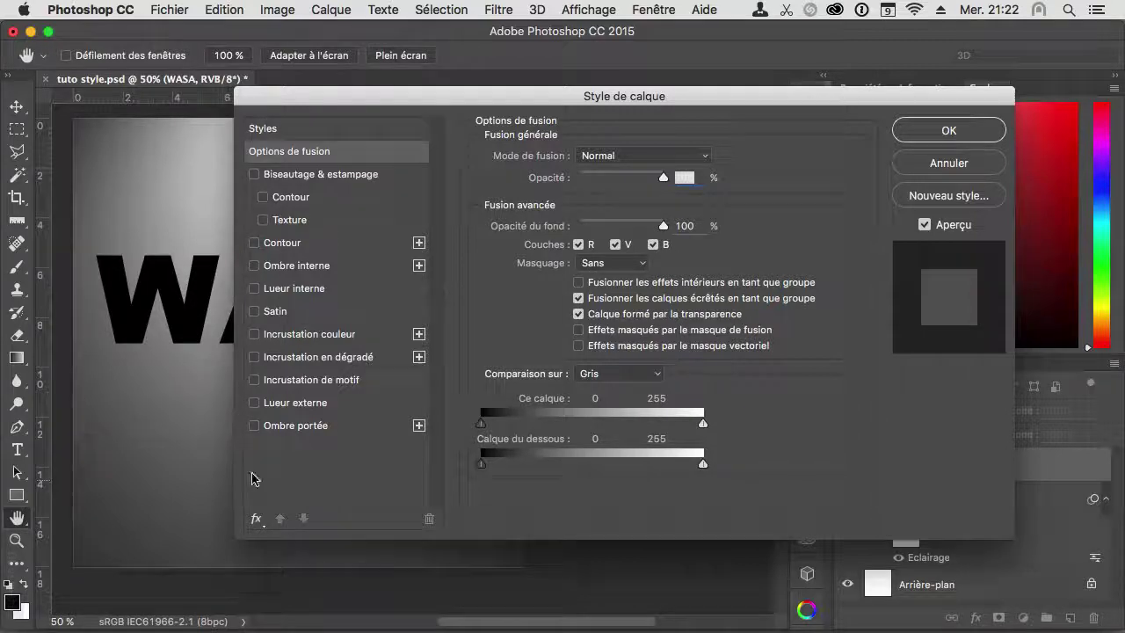
left_click(323, 427)
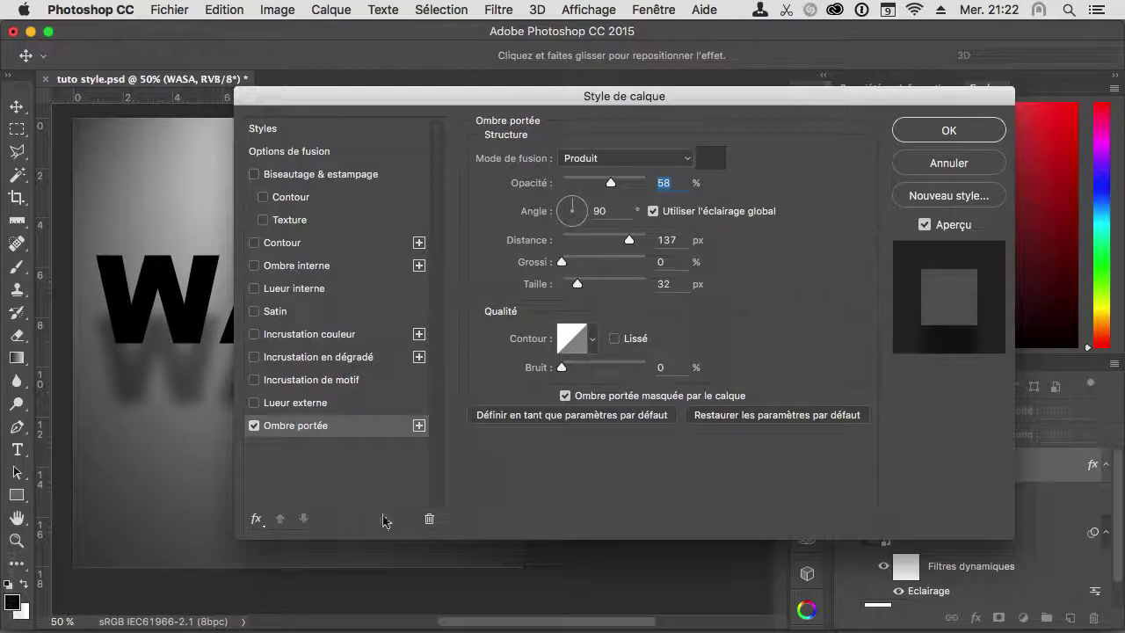
left_click(429, 521)
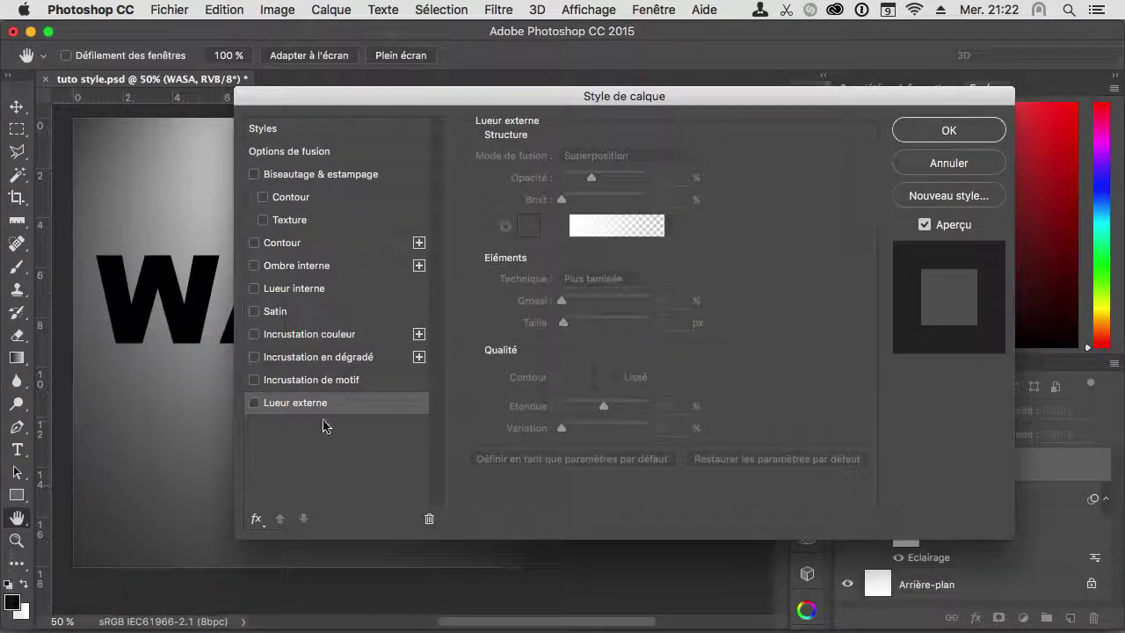
left_click(429, 521)
left_click(429, 520)
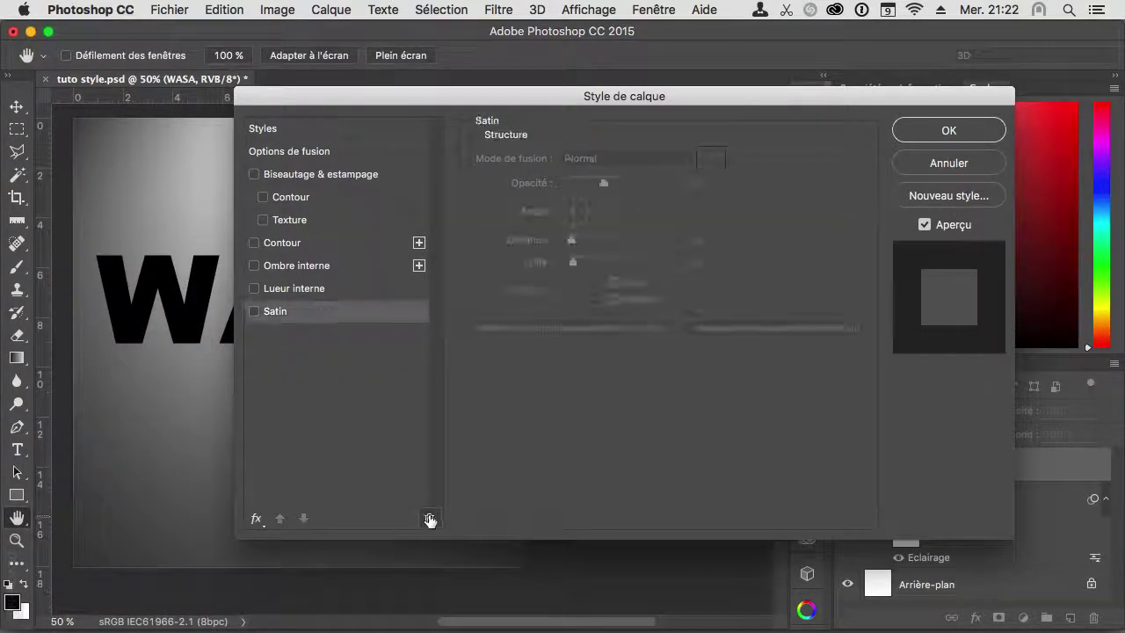
left_click(430, 519)
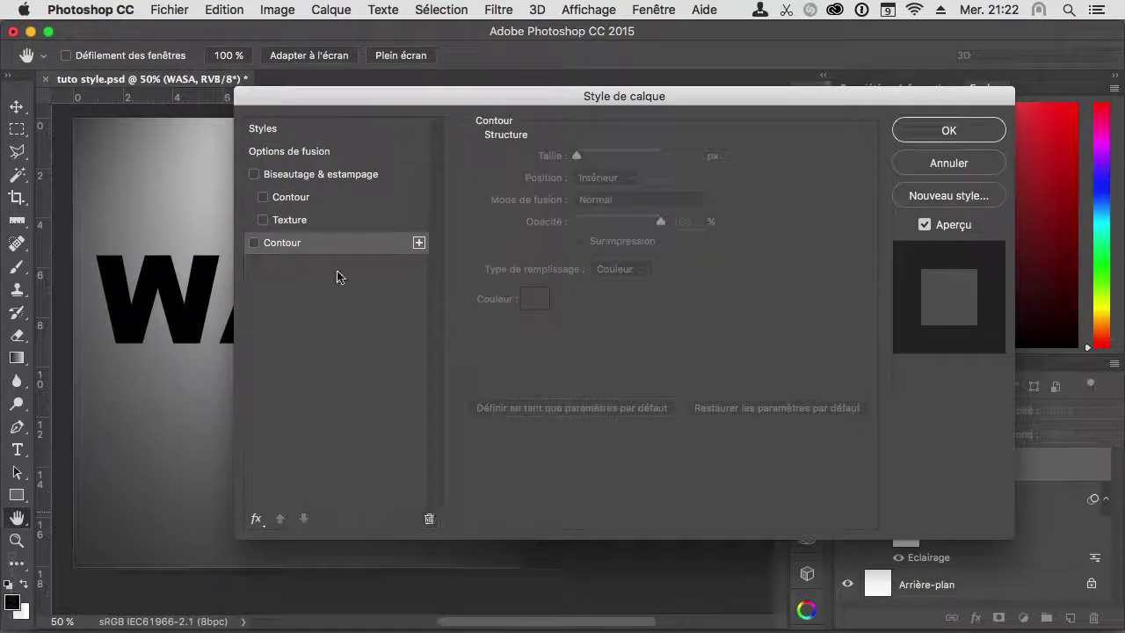
left_click(257, 523)
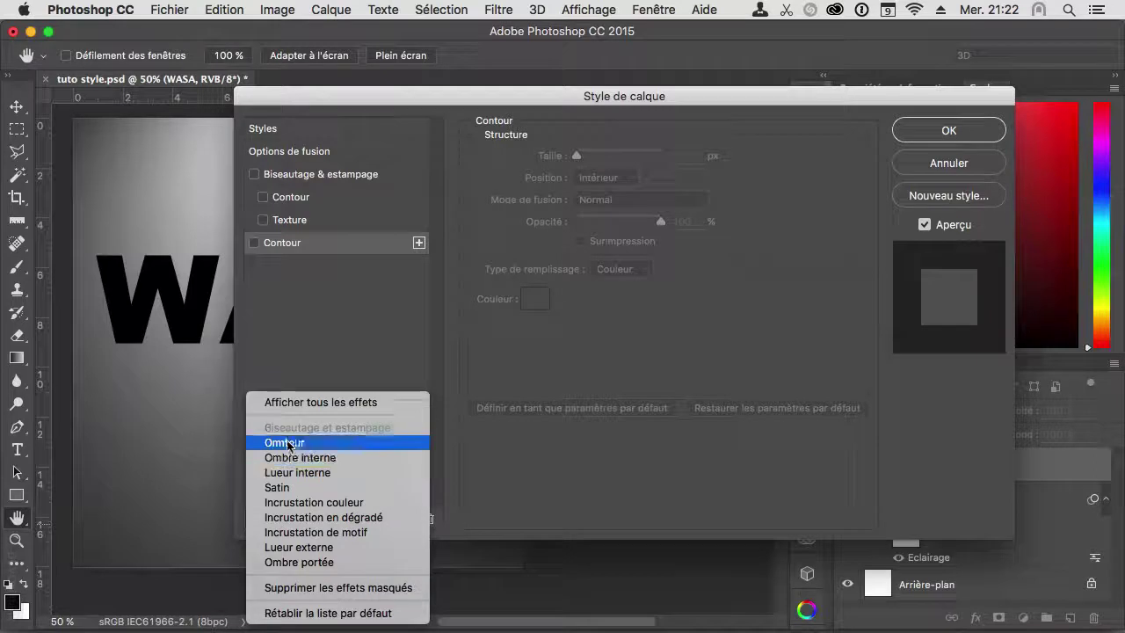
left_click(292, 548)
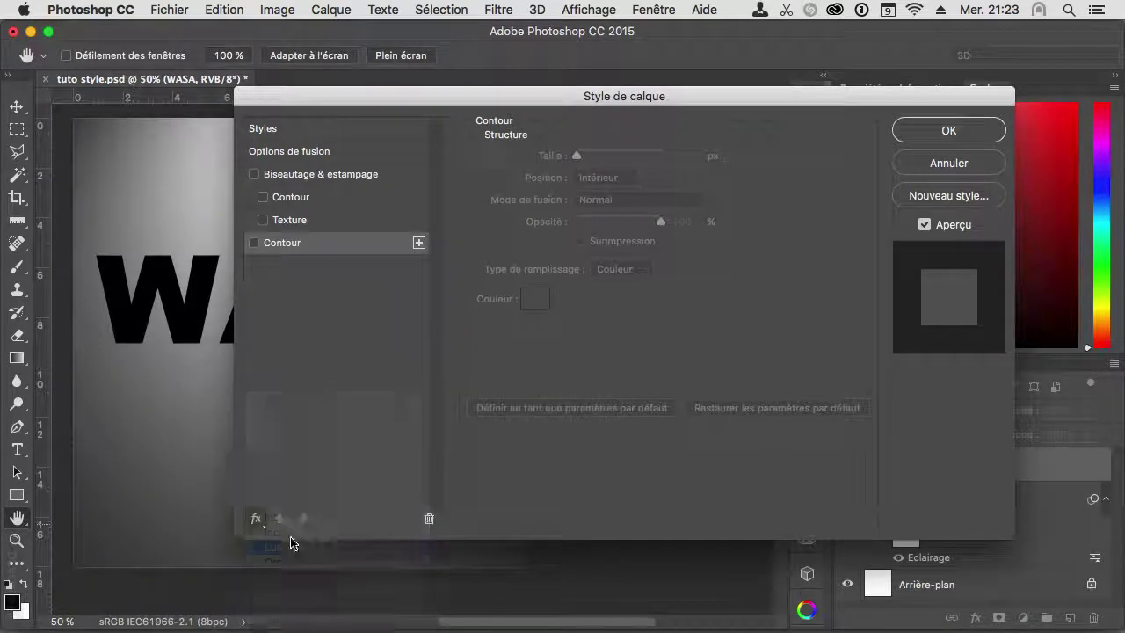
left_click(256, 519)
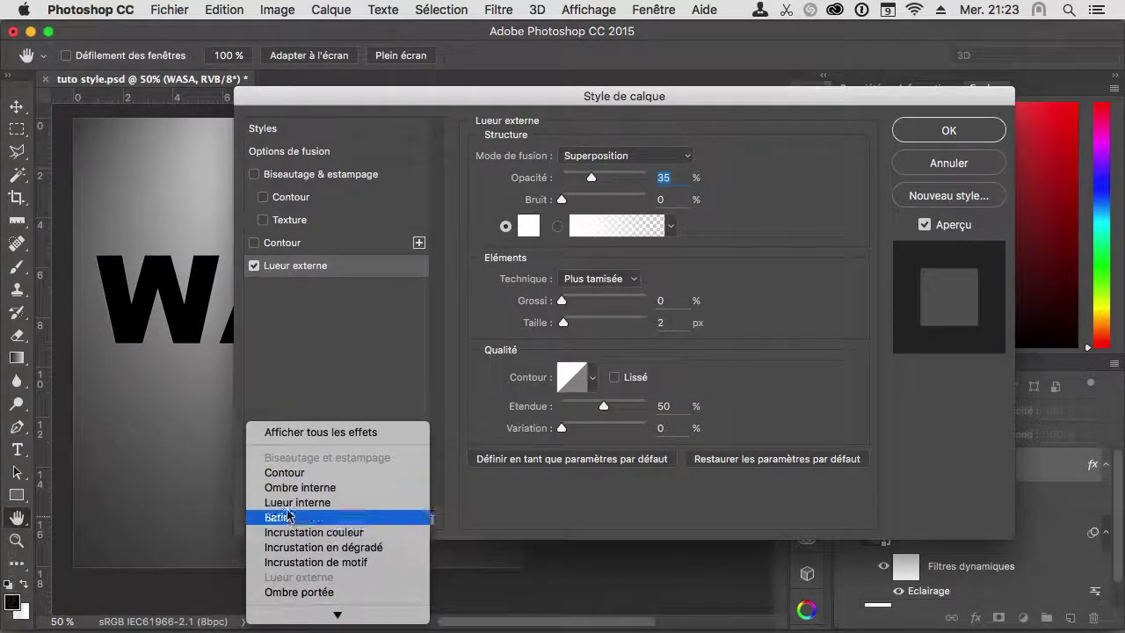
left_click(285, 503)
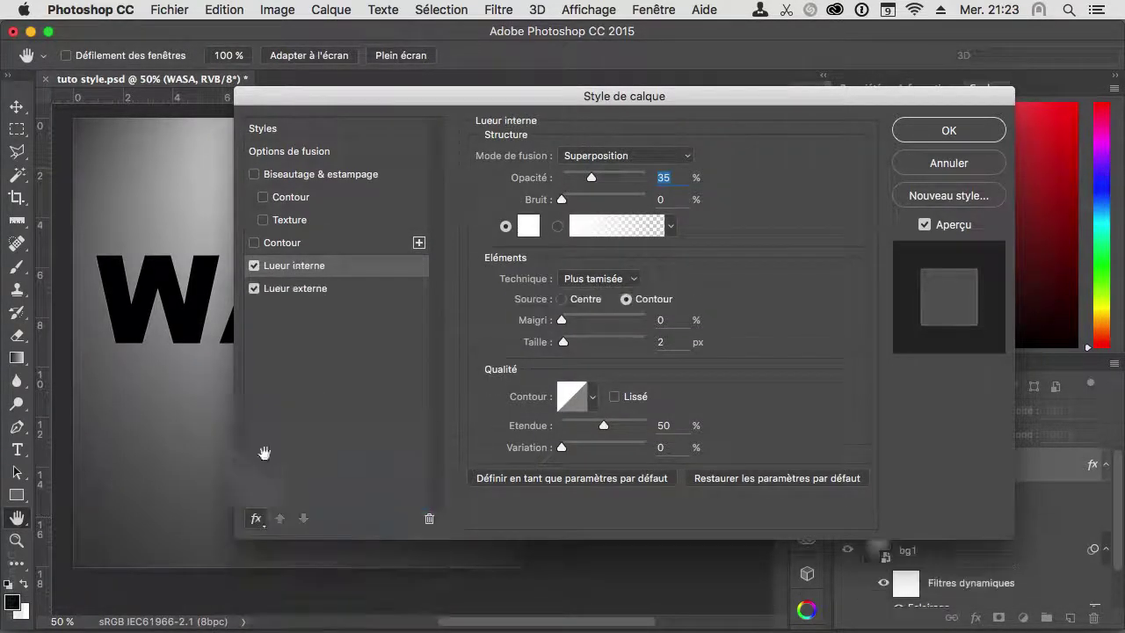
left_click(256, 520)
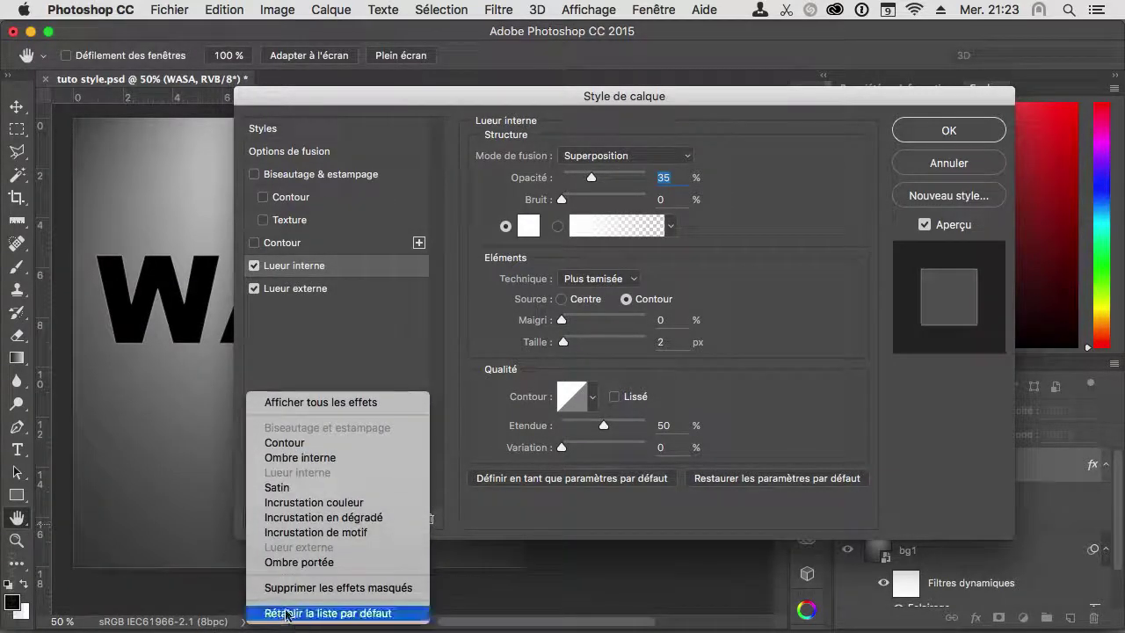
left_click(307, 614)
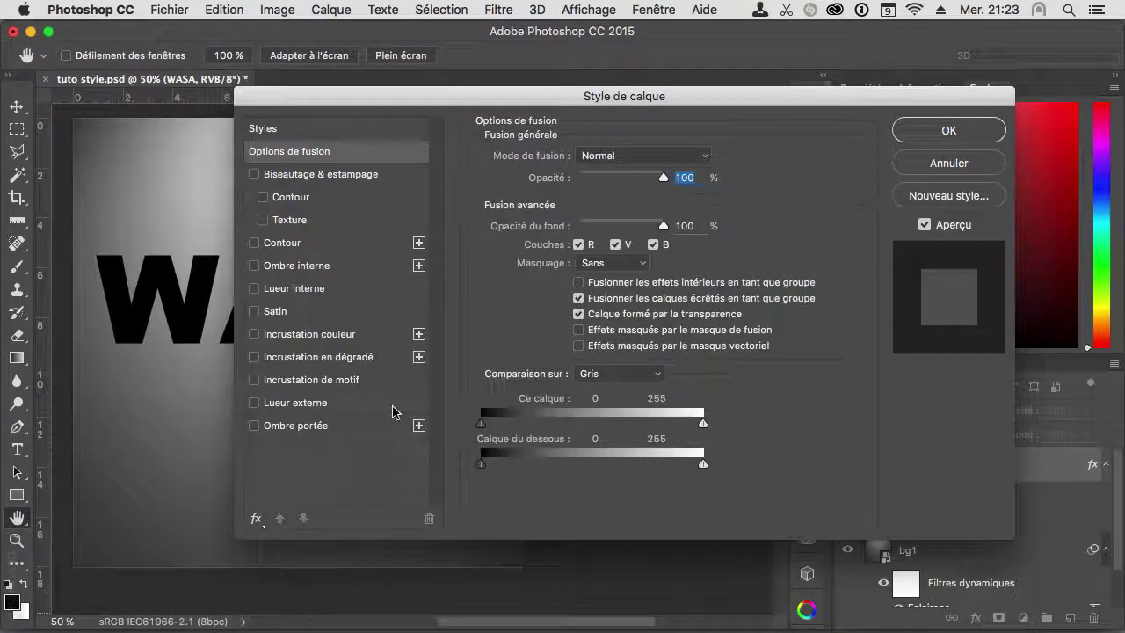
- Enable pattern overlay, colour overlay and inner glow, then remove hidden effects from the list
left_click(255, 380)
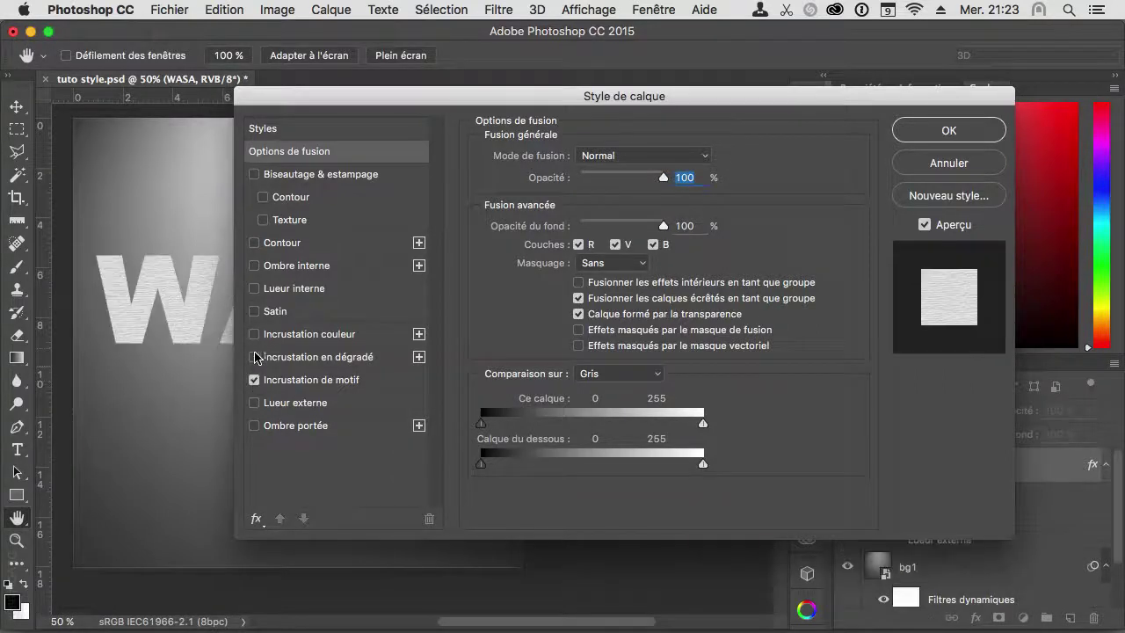
left_click(254, 334)
left_click(254, 288)
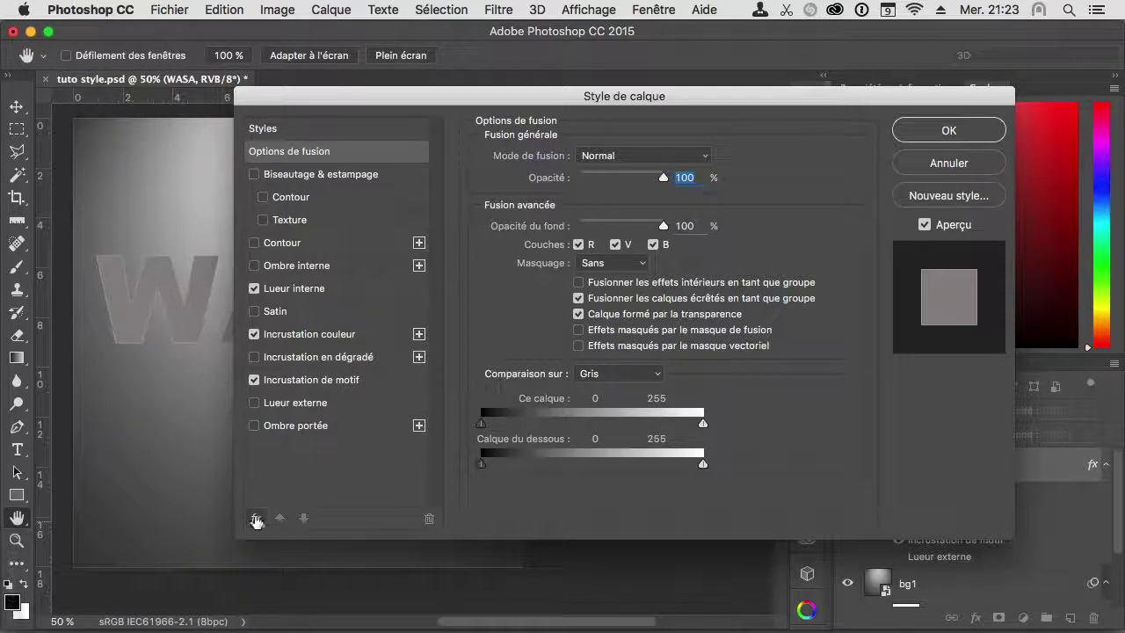
left_click(256, 522)
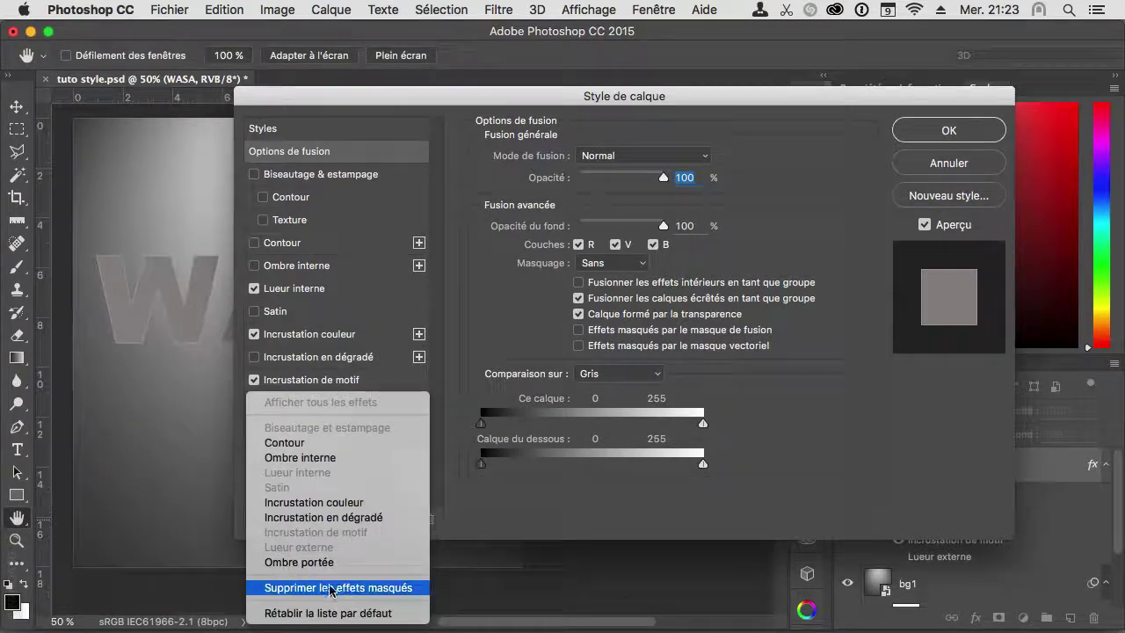
left_click(327, 593)
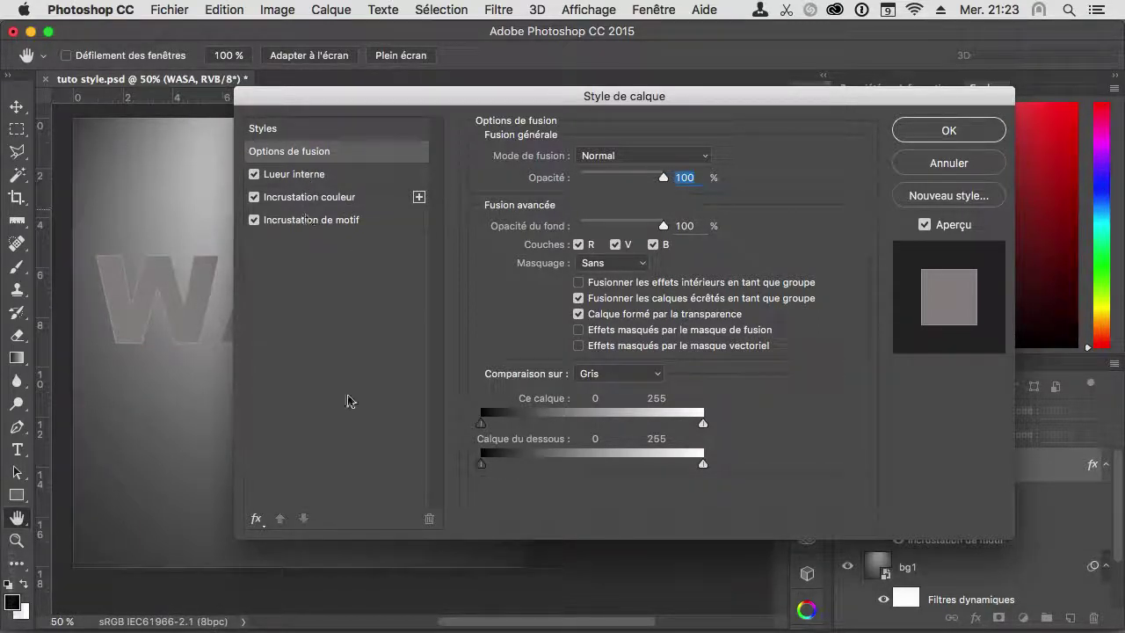
- Reset the style list, add two extra drop shadows, and disable both extra copies
left_click(256, 519)
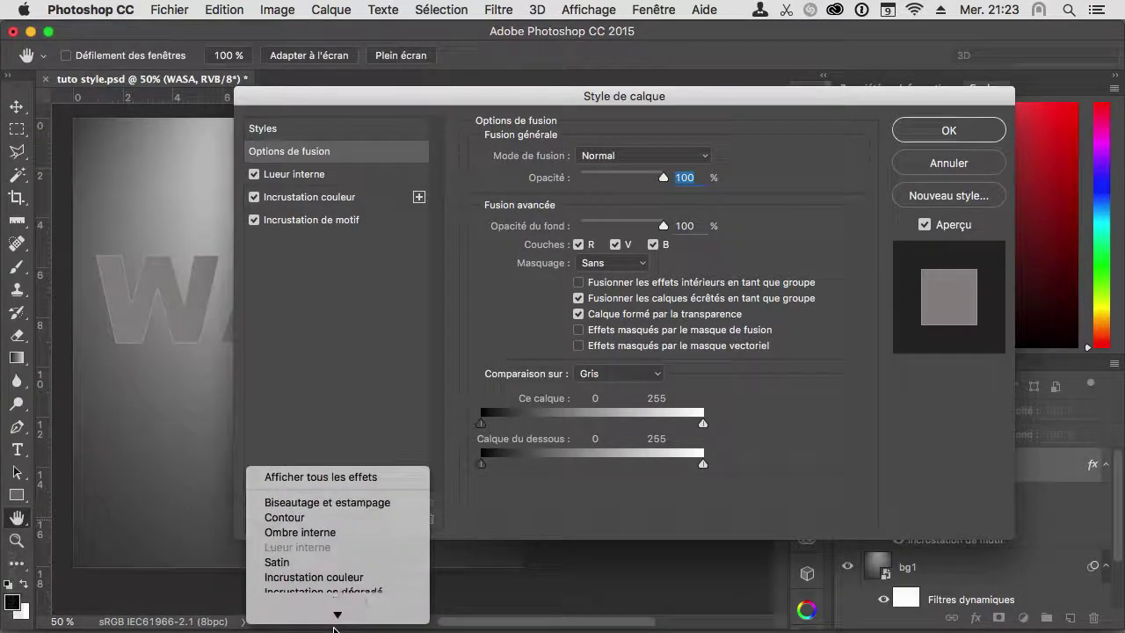
left_click(325, 611)
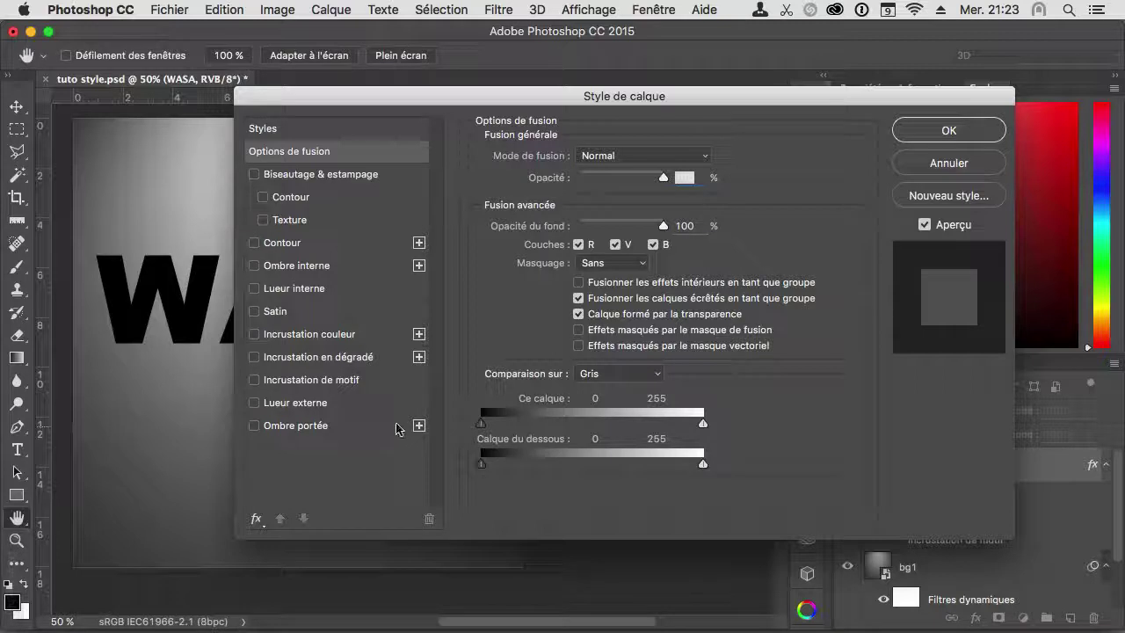
left_click(419, 426)
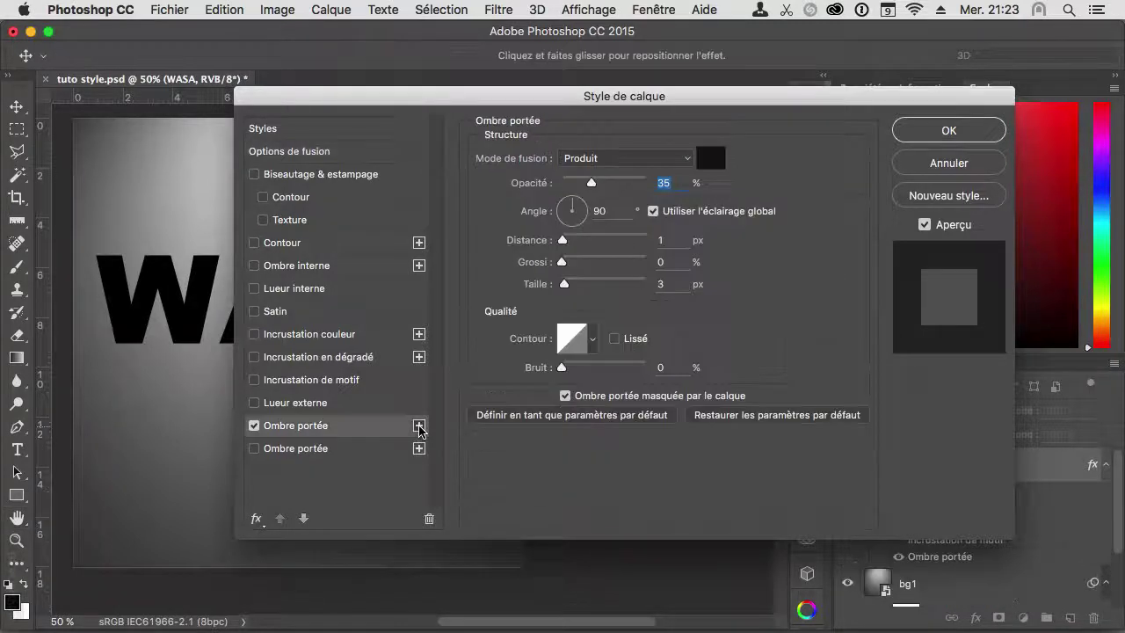
left_click(420, 426)
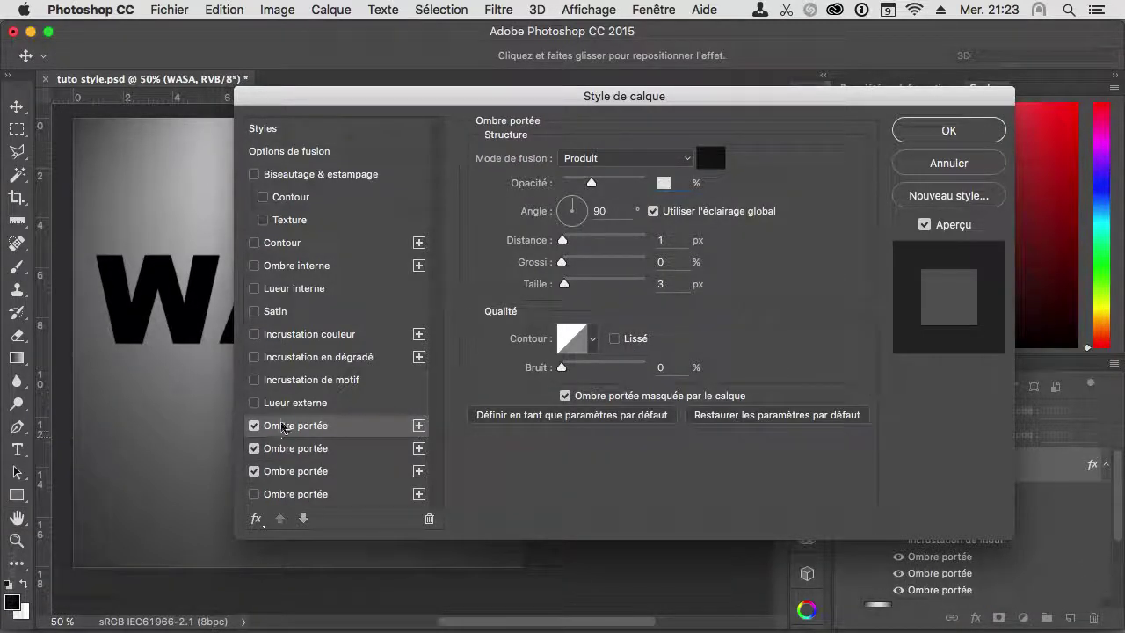
left_click(254, 471)
left_click(254, 449)
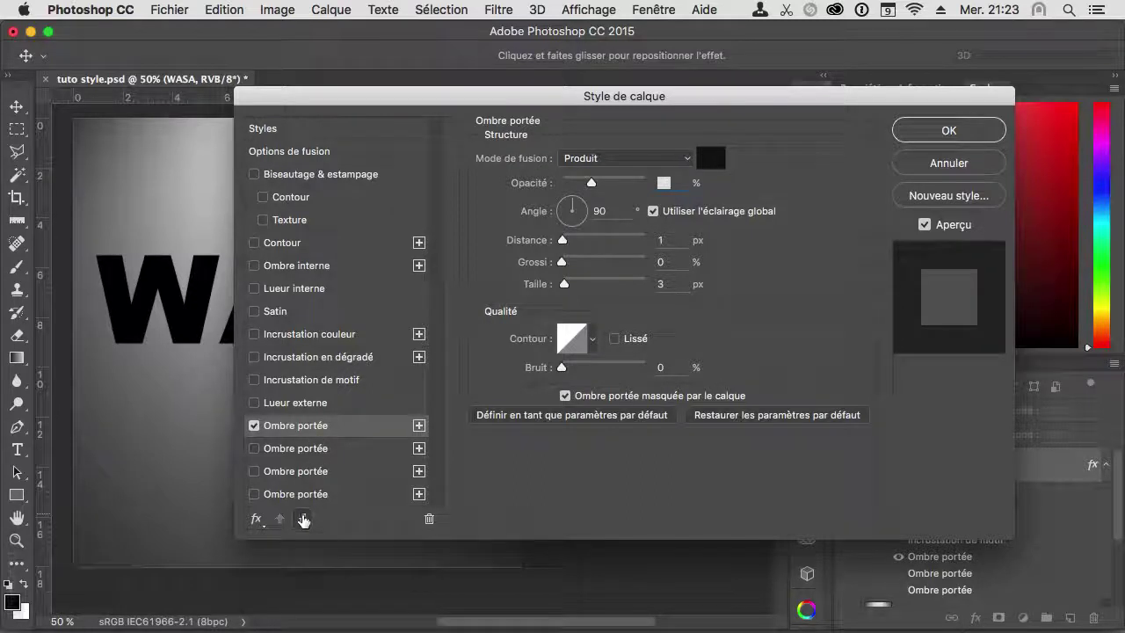
- Reorder the active drop shadow in the stack and add extra colour overlay entries
left_click(303, 518)
left_click(279, 518)
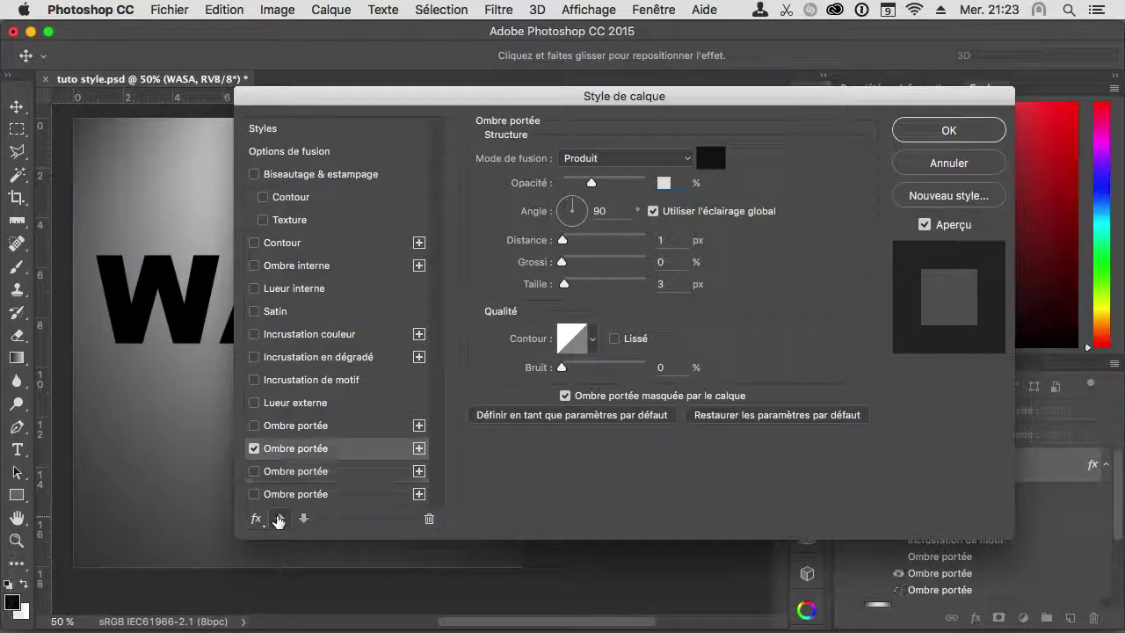
left_click(302, 519)
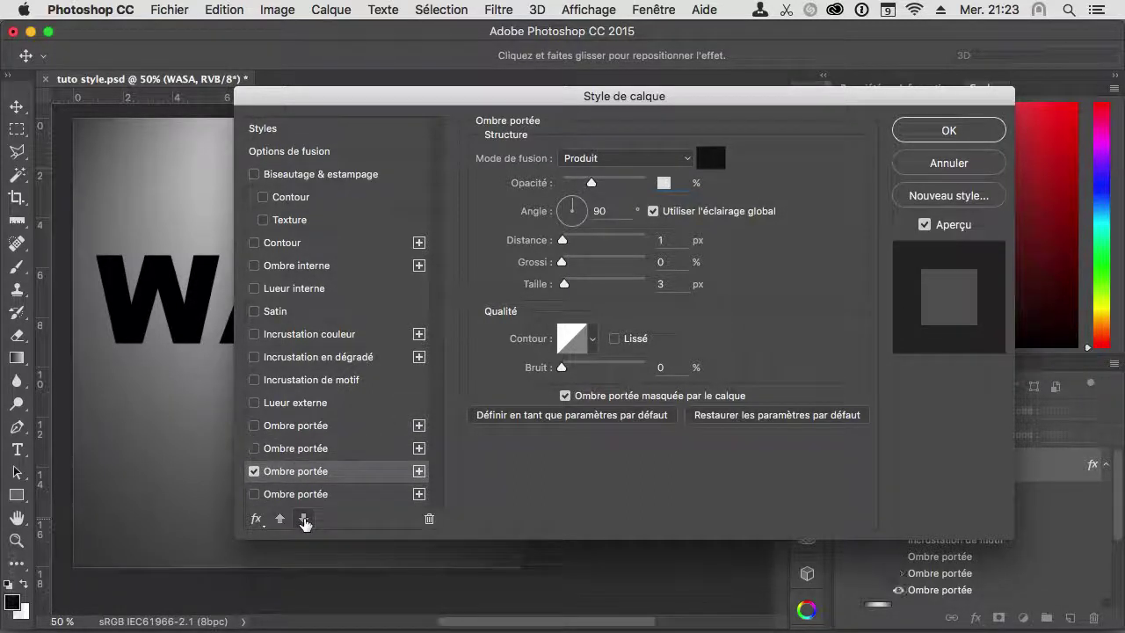
left_click(304, 518)
left_click(280, 518)
left_click(280, 518)
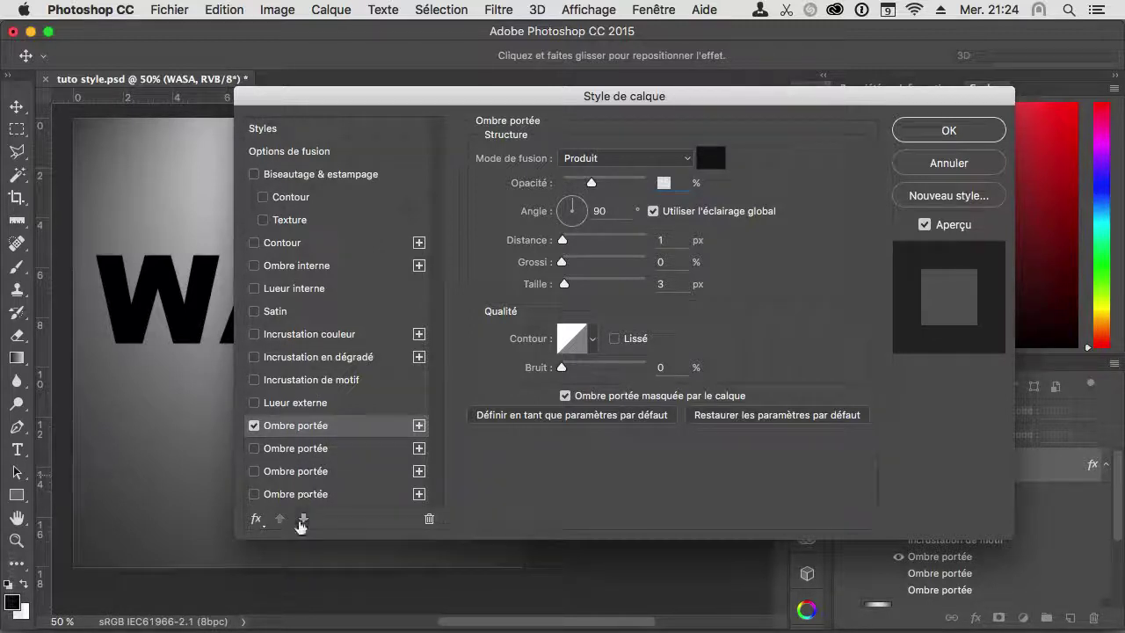
left_click(303, 519)
left_click(420, 335)
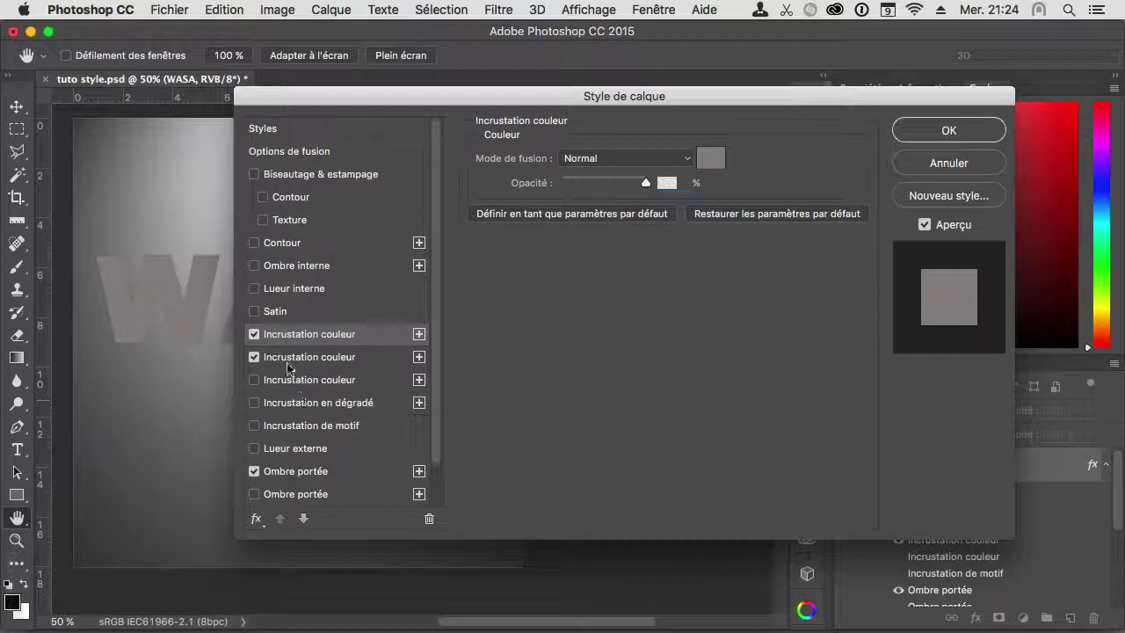
- Reset the effects list, set fill opacity to 0%, and enable Bevel & Emboss
left_click(257, 519)
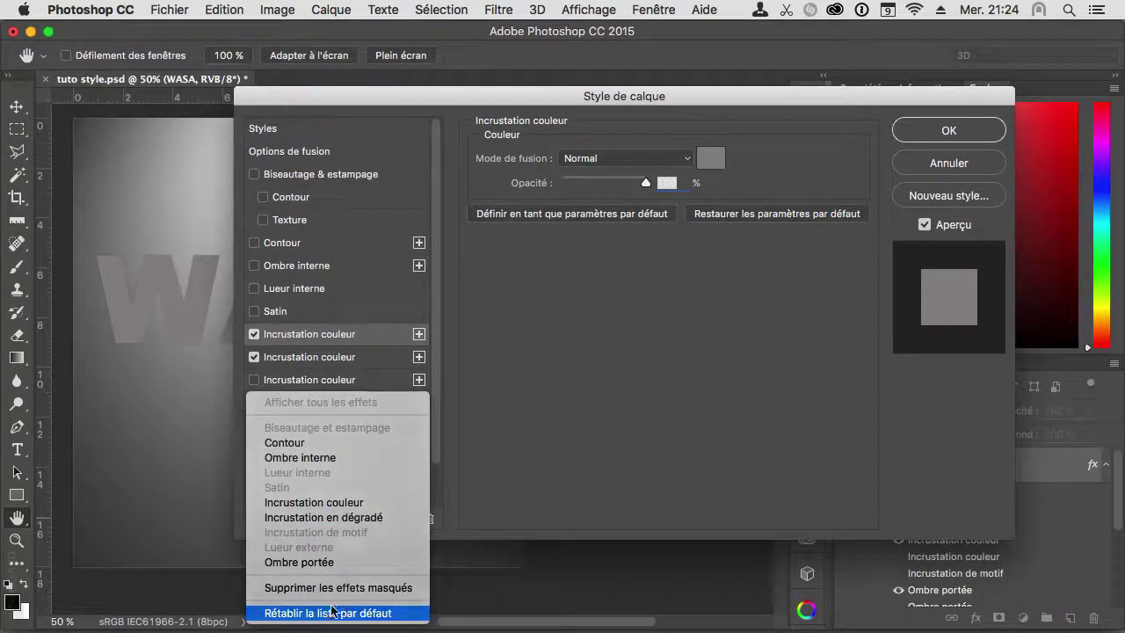
left_click(328, 613)
left_click_drag(388, 99, 479, 77)
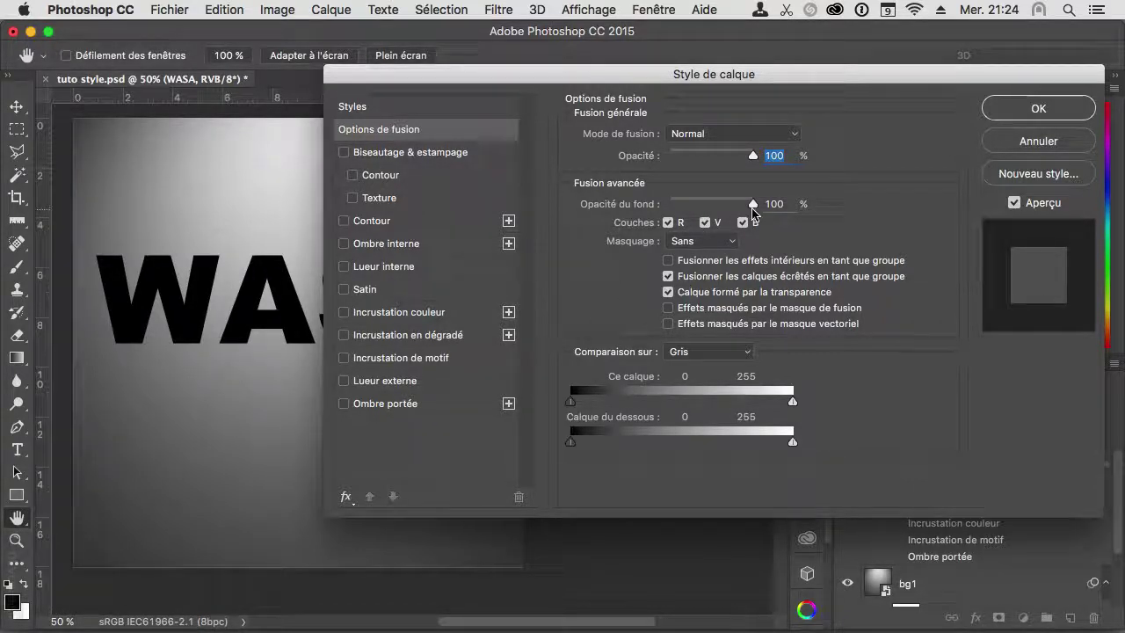
left_click_drag(754, 208, 647, 208)
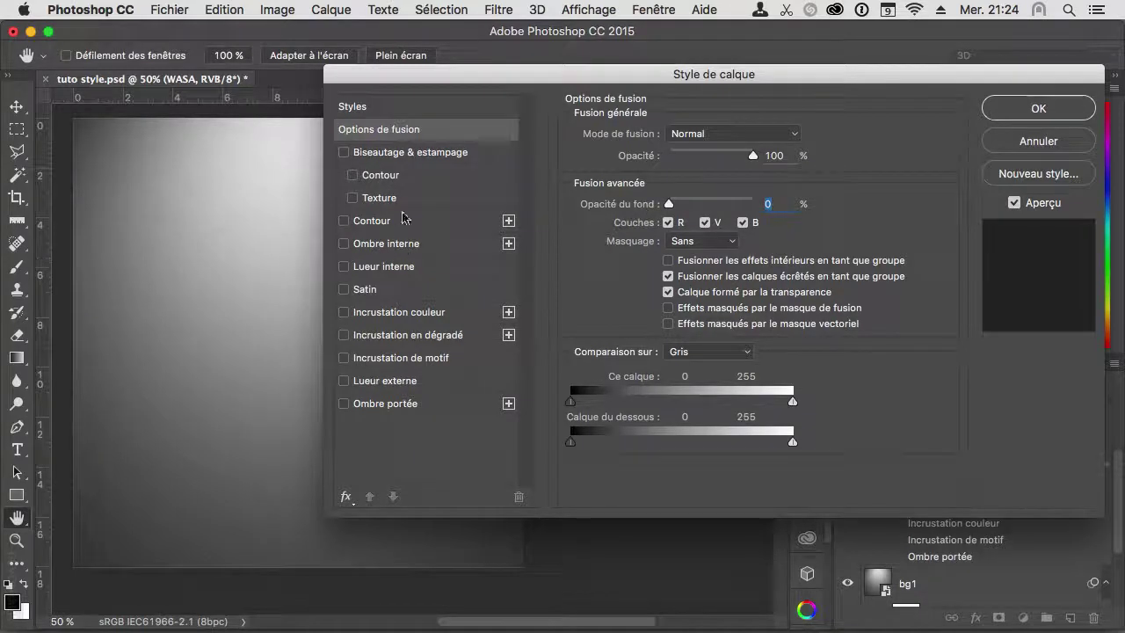
left_click(374, 154)
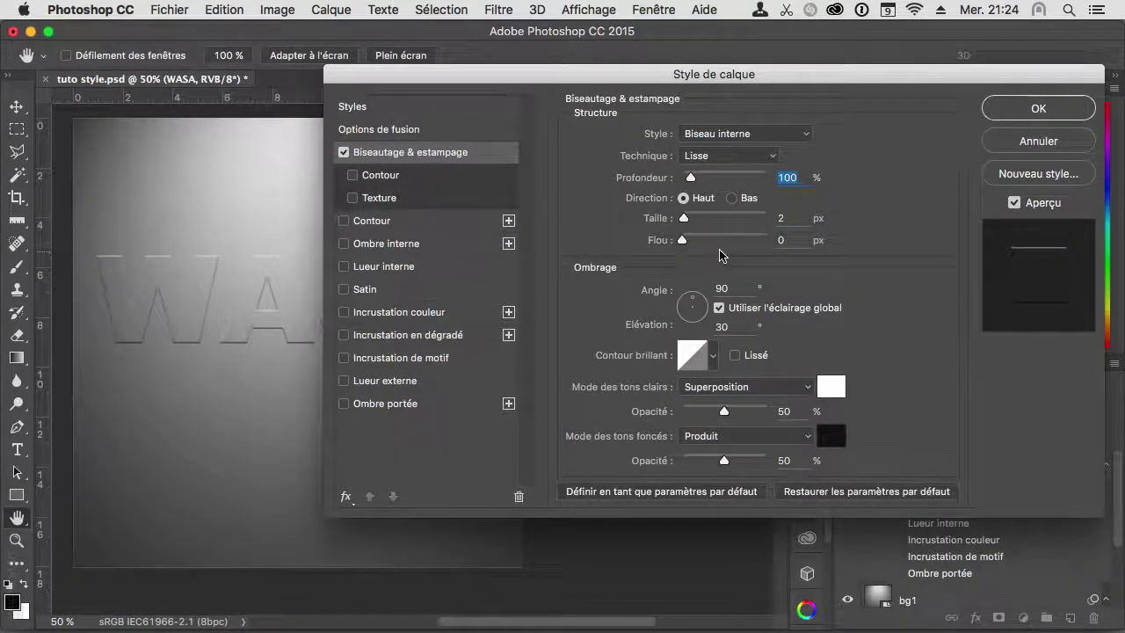
- Set the bevel to Ciselage marqué with 4 px size and 126% depth
left_click(197, 293, "super")
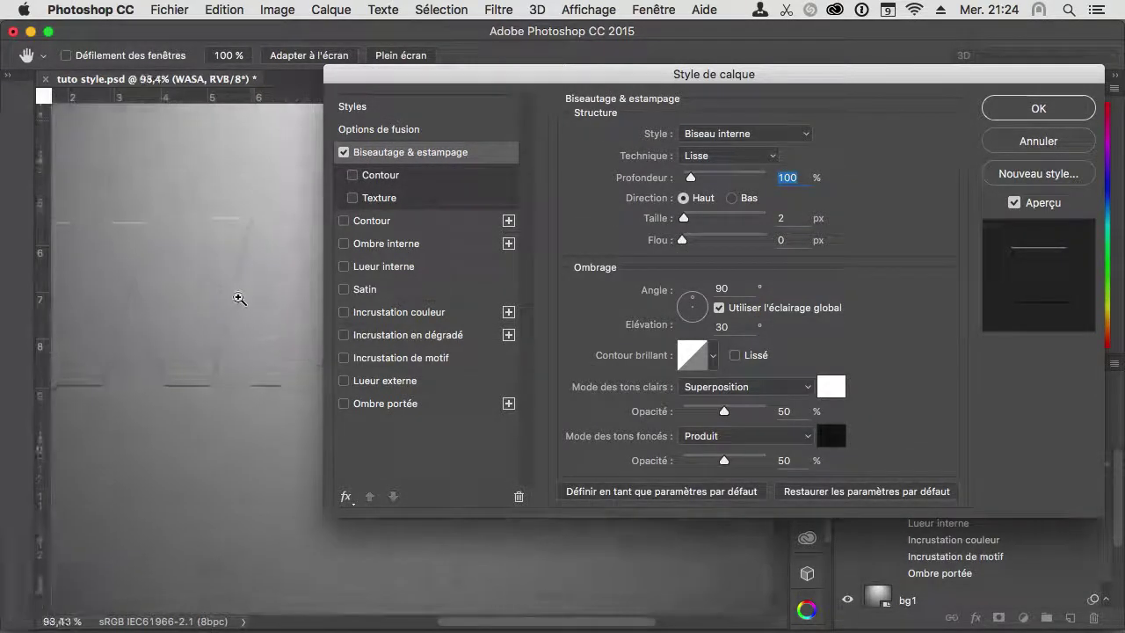
left_click(731, 156)
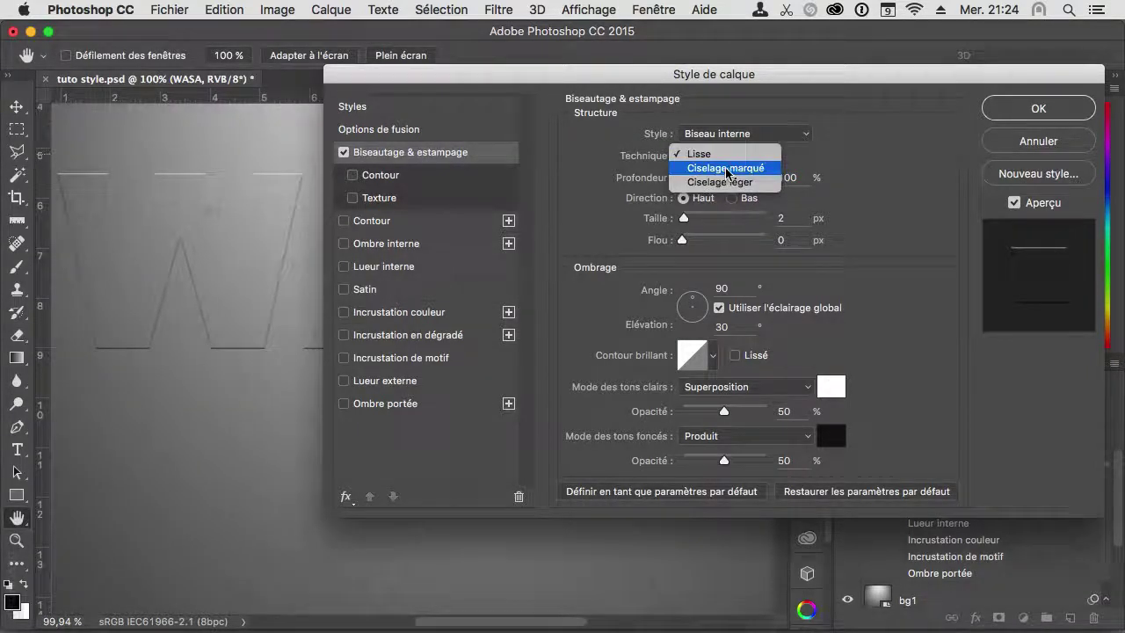
left_click(679, 216)
left_click_drag(682, 223, 686, 219)
left_click(693, 178)
left_click_drag(694, 179, 693, 183)
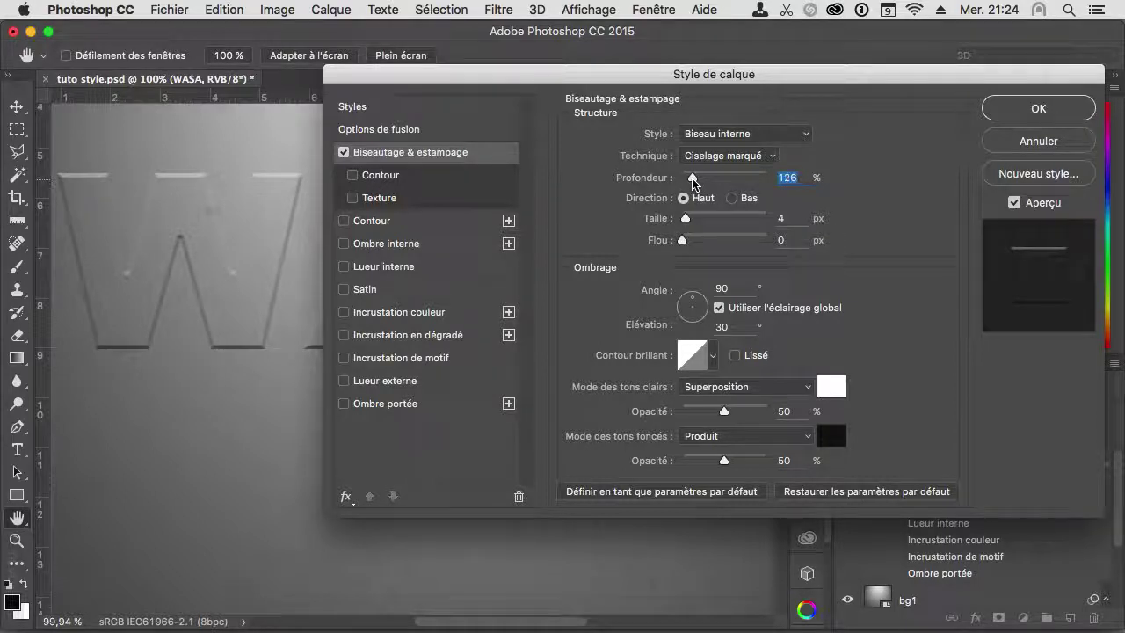
scroll(233, 225, "up", 5)
scroll(224, 214, "down", 3)
scroll(189, 189, "down", 2)
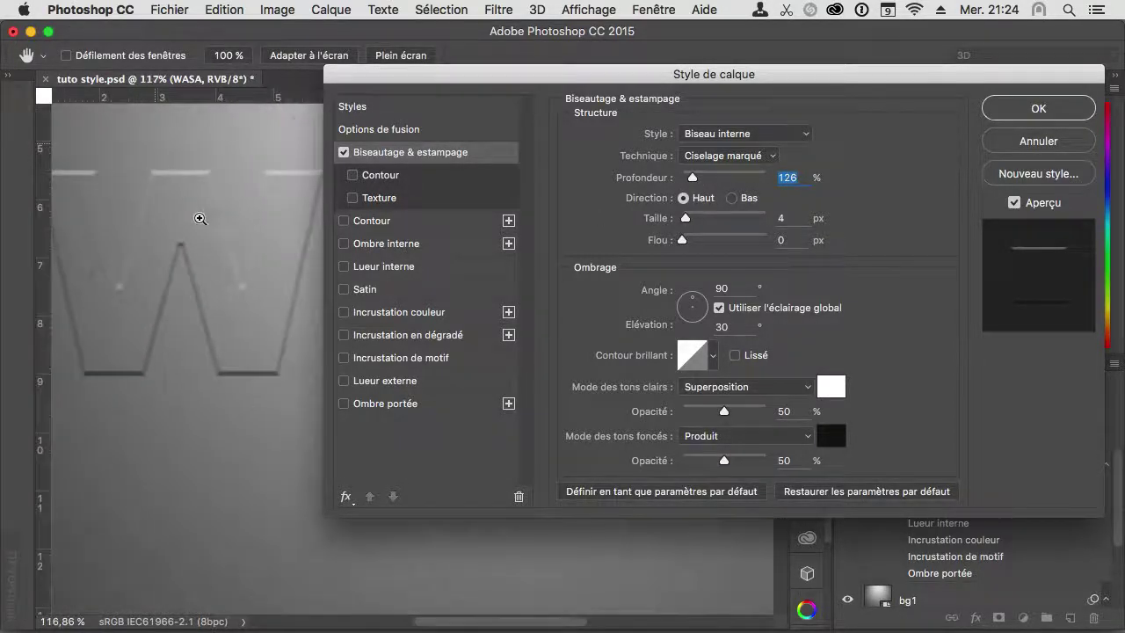
- Enable a rounded bevel contour with a 52% range
left_click(372, 175)
left_click(650, 141)
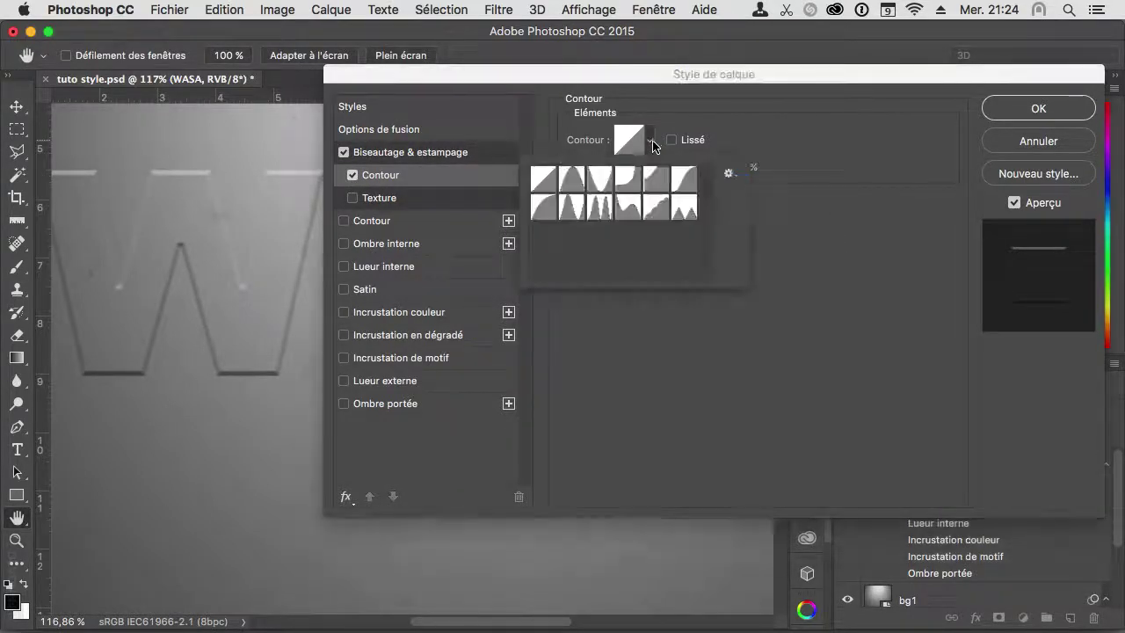
left_click(543, 208)
key("Return")
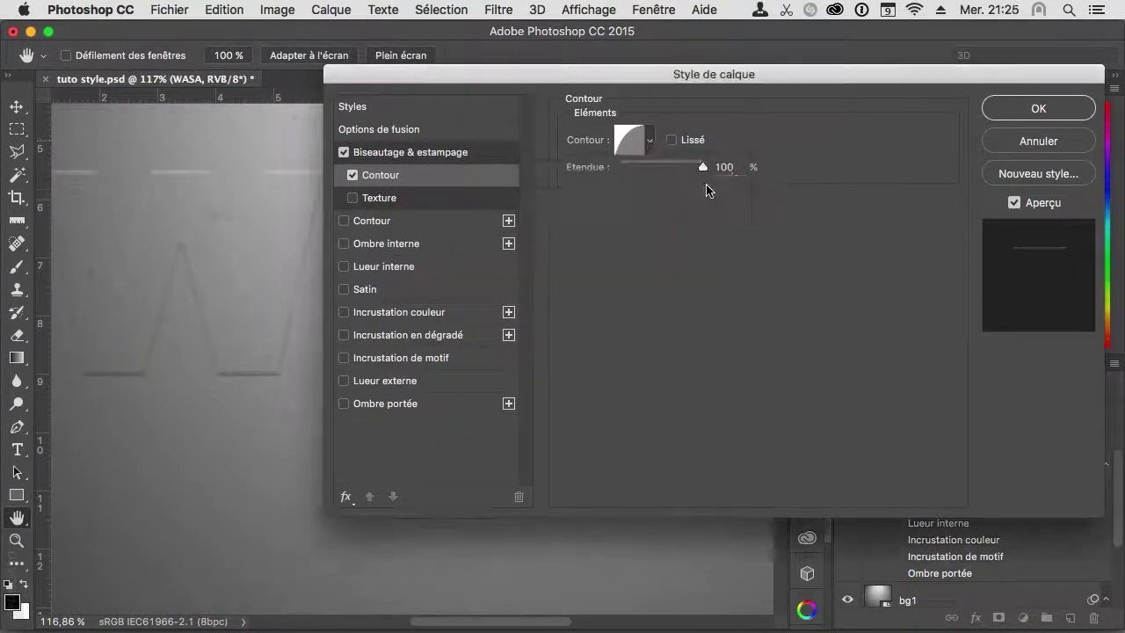
left_click_drag(703, 166, 666, 170)
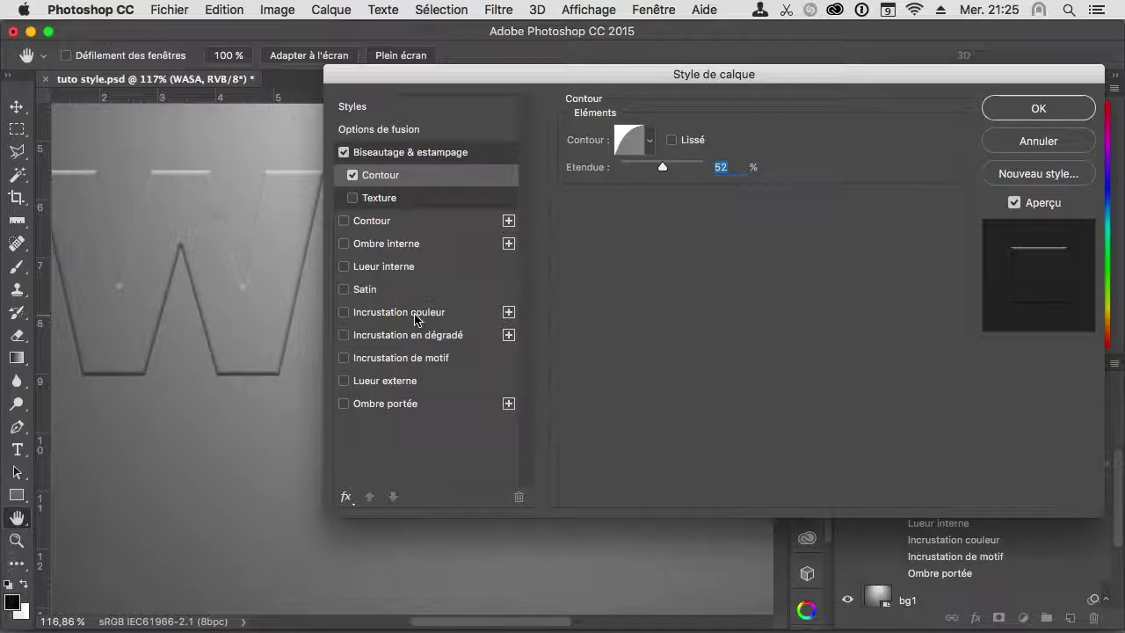
- Add a gradient overlay running from dark grey 525151 to light grey cecece
left_click(392, 339)
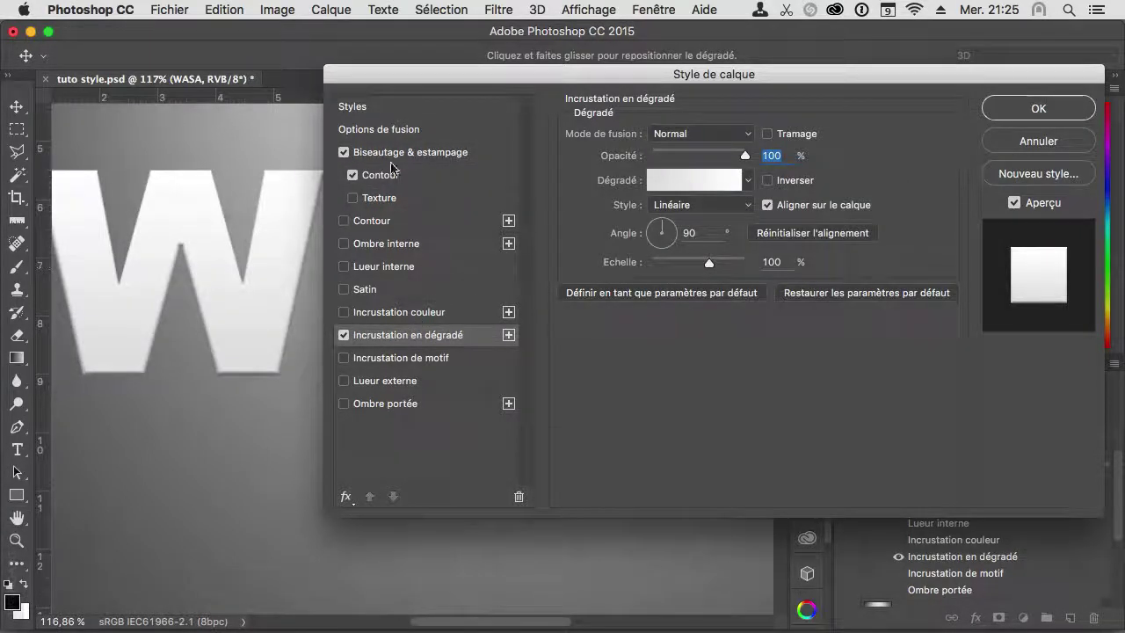
left_click_drag(351, 77, 481, 94)
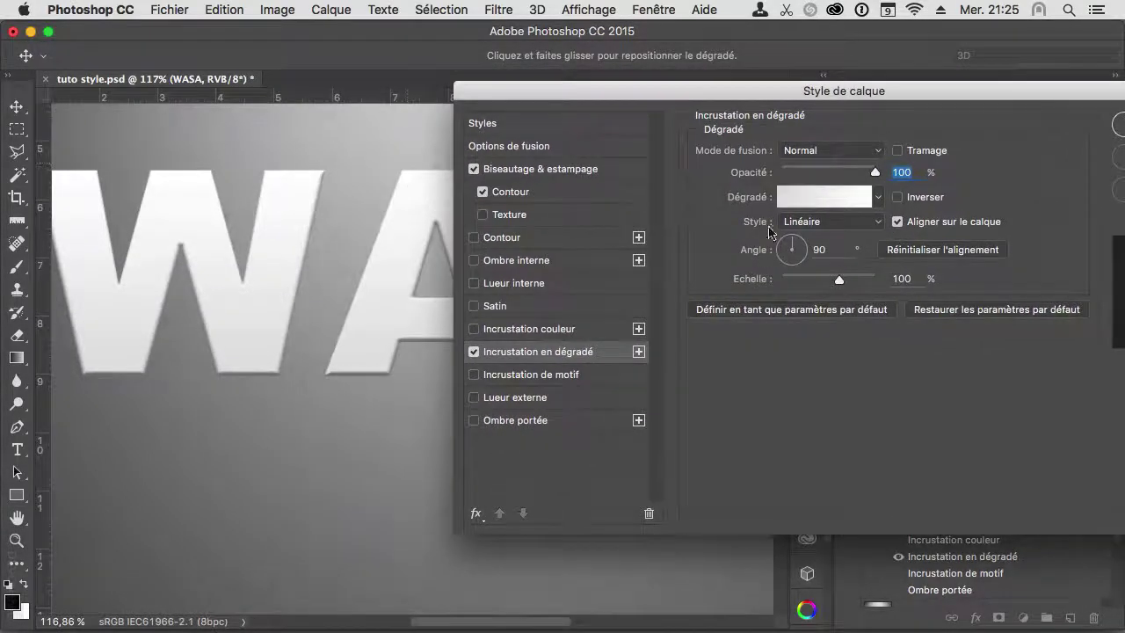
left_click(804, 203)
left_click(437, 361)
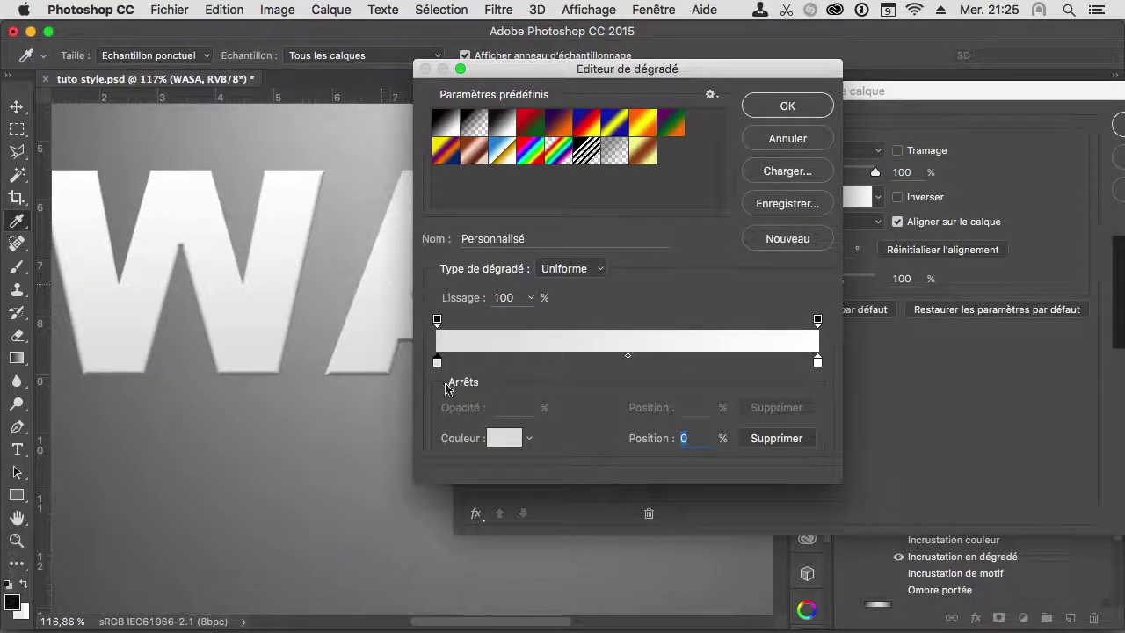
double_click(437, 362)
left_click_drag(312, 326, 309, 323)
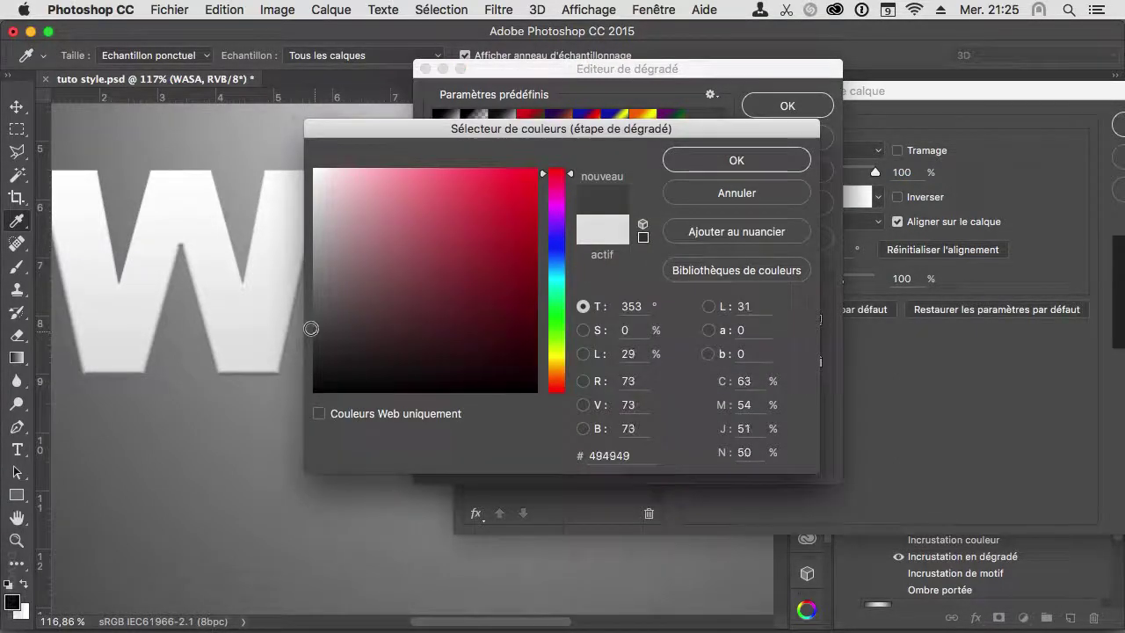
left_click(316, 320)
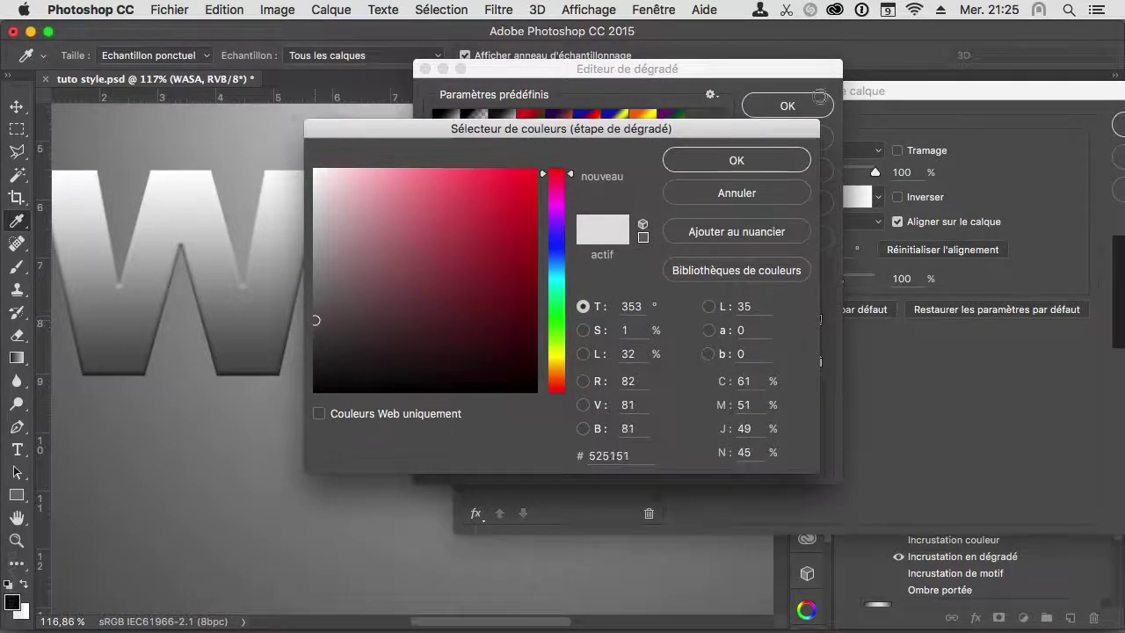
left_click(716, 161)
double_click(817, 362)
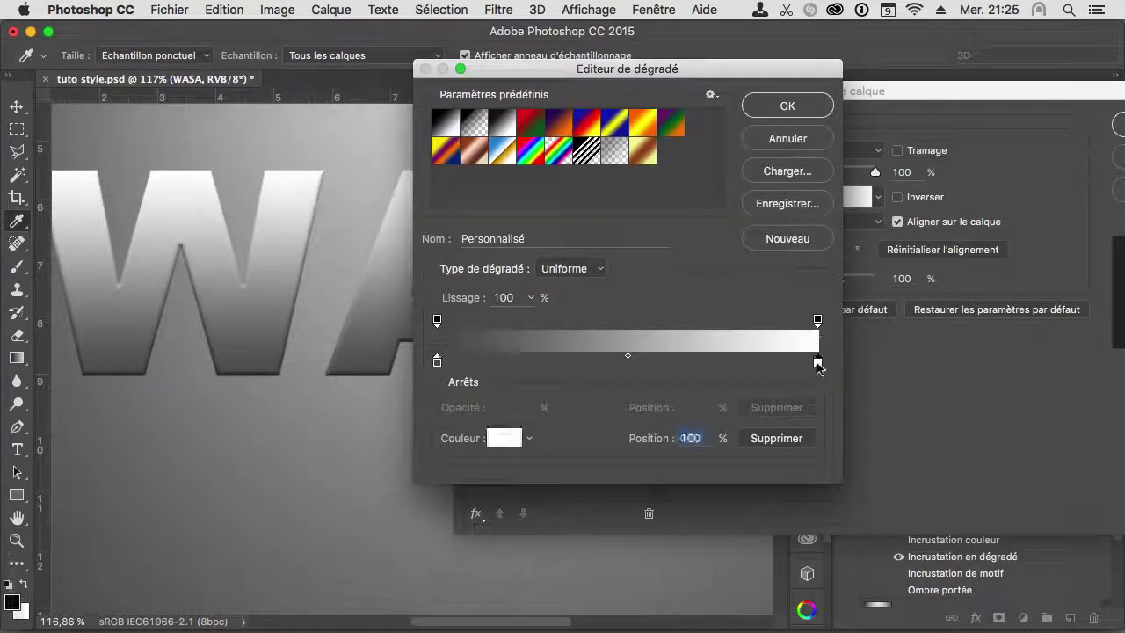
left_click(315, 211)
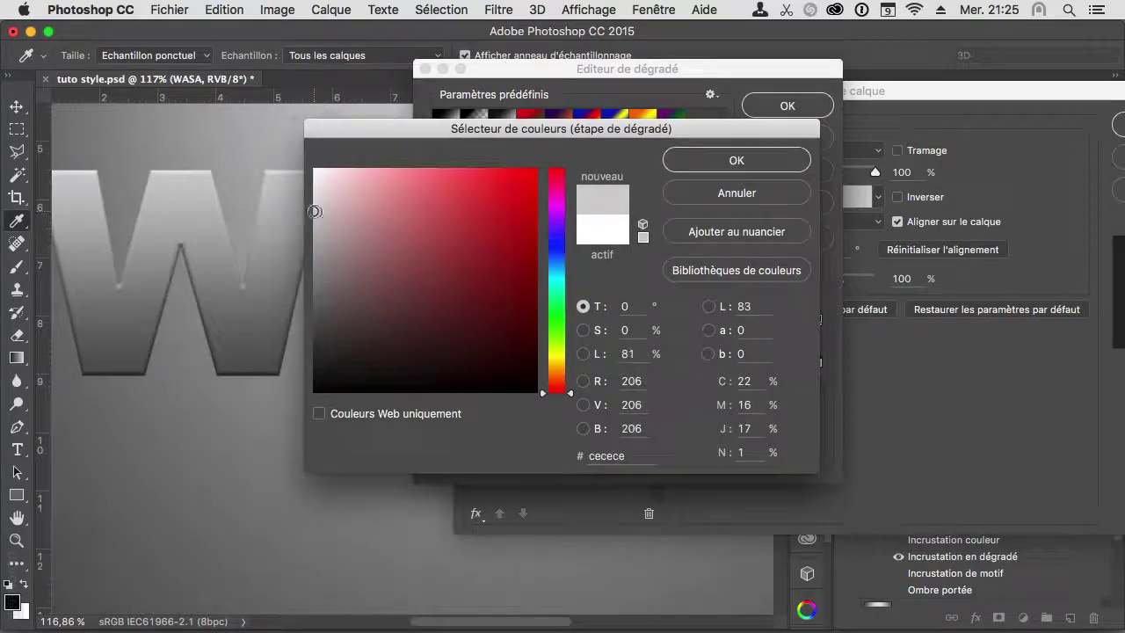
left_click(740, 160)
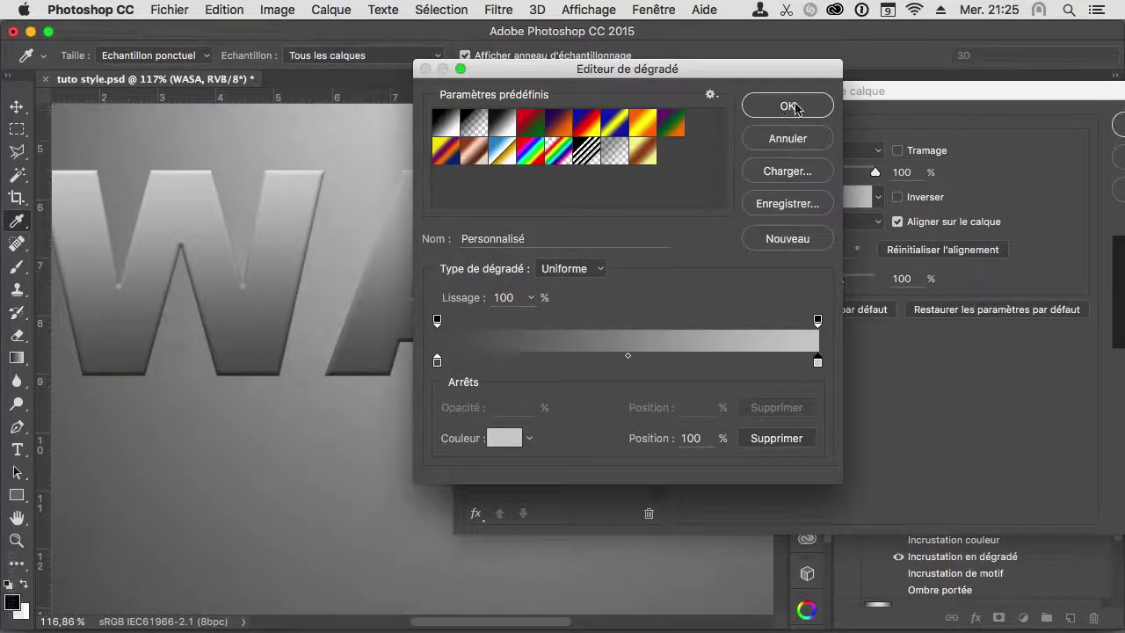
left_click(791, 107)
- Position the gradient, scale it to 116%, and bring the whole WASA text into view
scroll(268, 317, "down", 5)
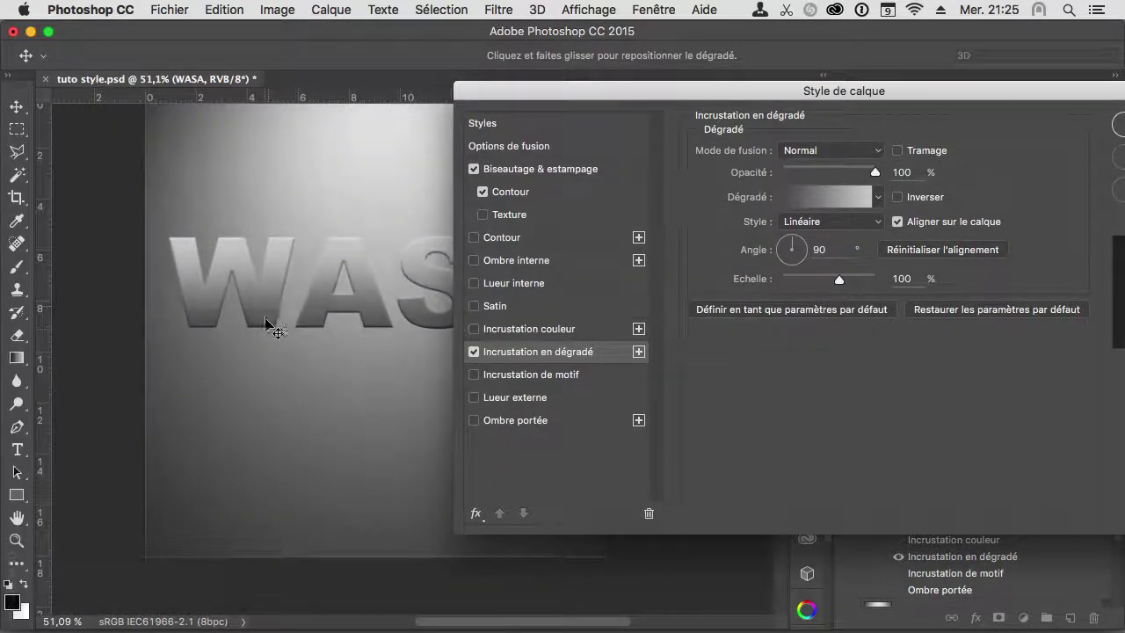
left_click_drag(266, 323, 262, 323)
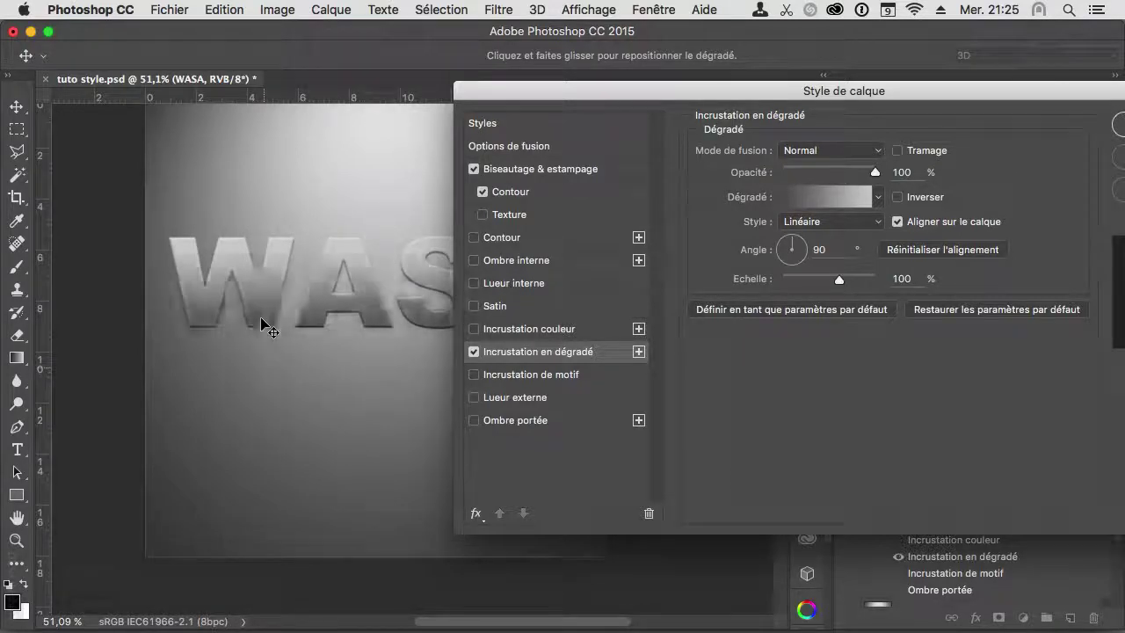
left_click_drag(839, 280, 850, 281)
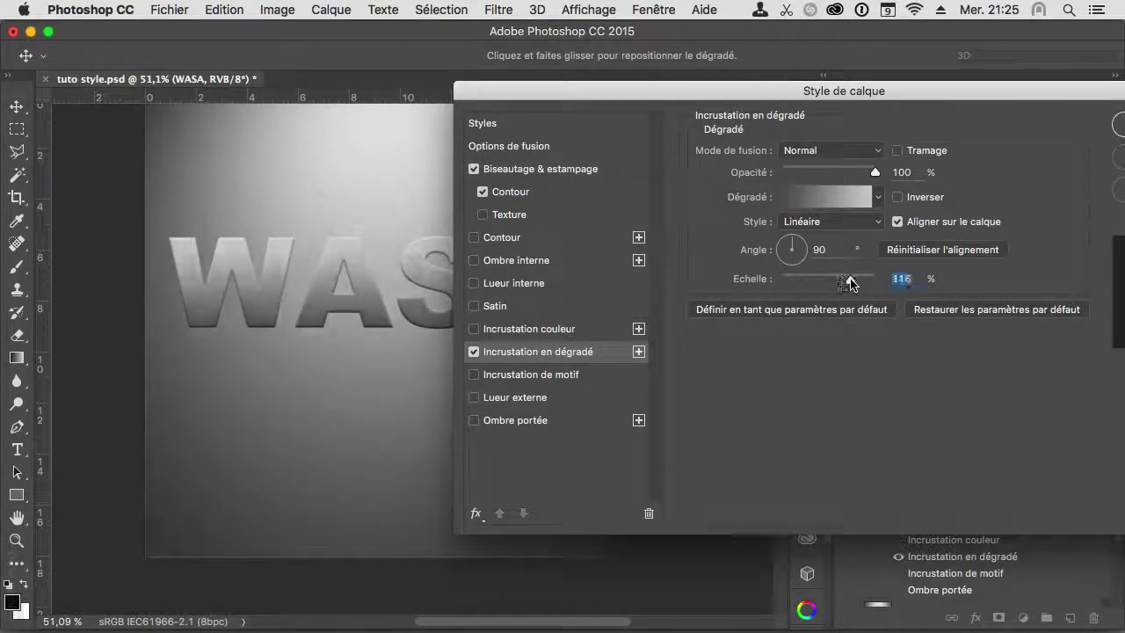
left_click_drag(334, 272, 173, 267)
scroll(105, 228, "down", 2)
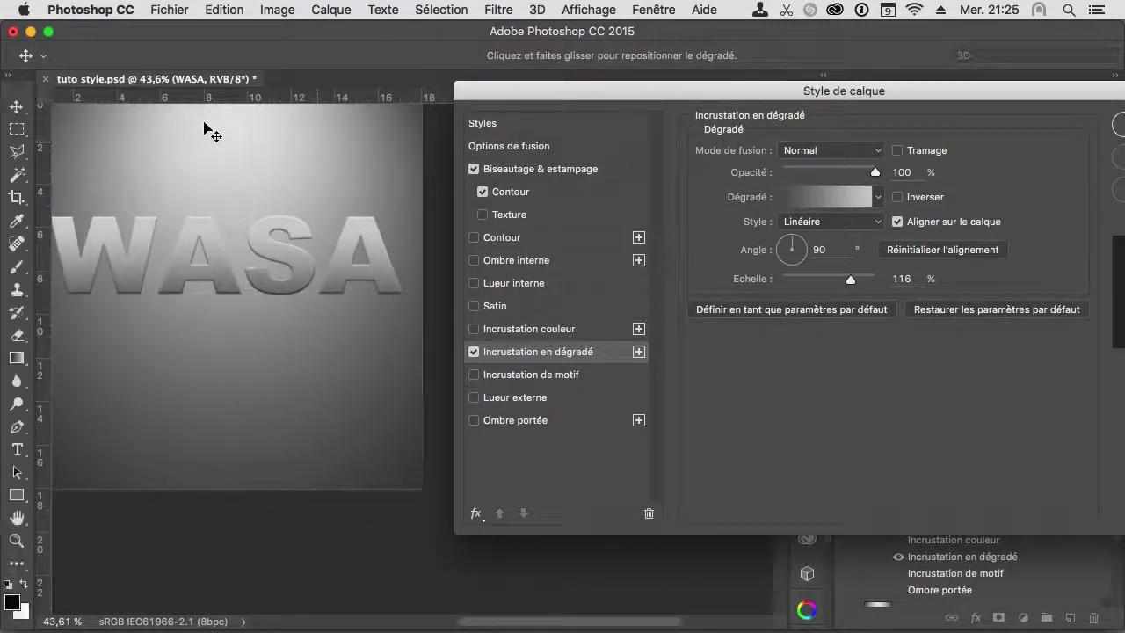
scroll(223, 251, "left", 3)
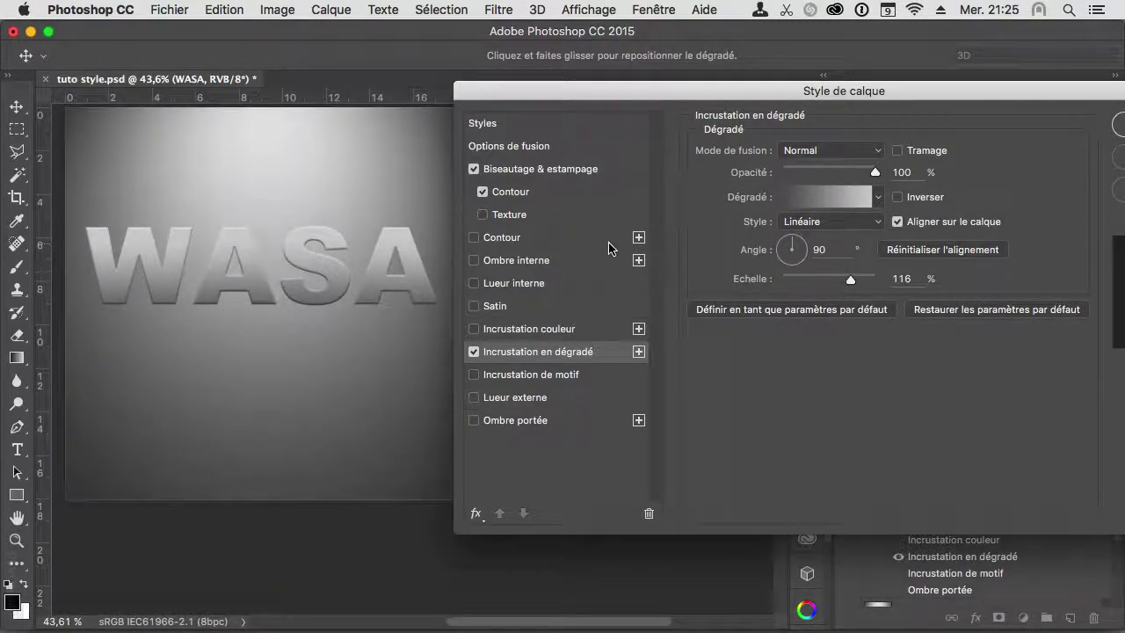
scroll(190, 284, "up", 3)
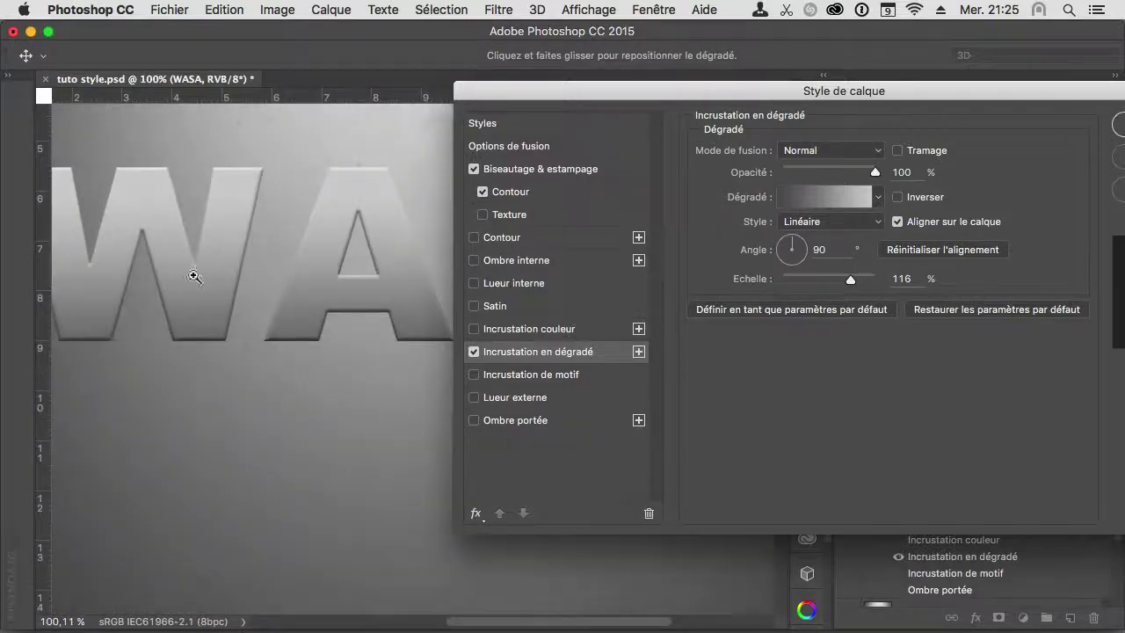
scroll(196, 272, "up", 2)
- Add a drop shadow in Normal blend mode at 100% opacity
left_click(514, 419)
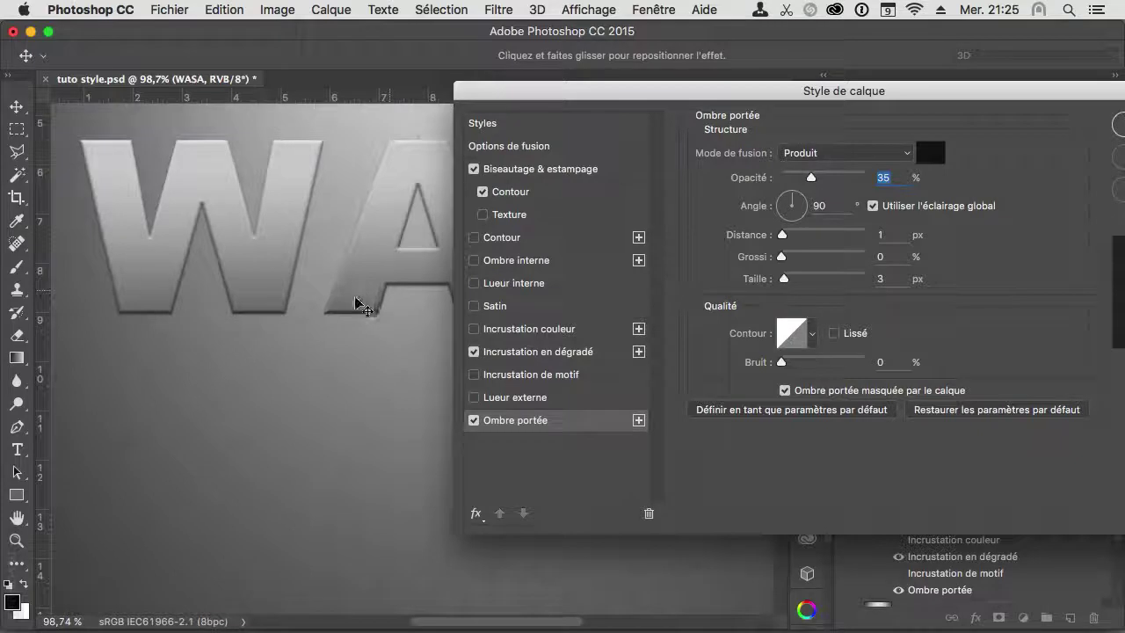
mouse_move(359, 307)
left_mouse_down()
mouse_move(301, 355)
mouse_move(340, 397)
mouse_move(320, 457)
mouse_move(329, 302)
mouse_move(334, 372)
mouse_move(269, 381)
mouse_move(370, 272)
mouse_move(301, 394)
mouse_move(425, 252)
mouse_move(284, 364)
mouse_move(334, 387)
left_mouse_up()
left_click_drag(784, 279, 793, 278)
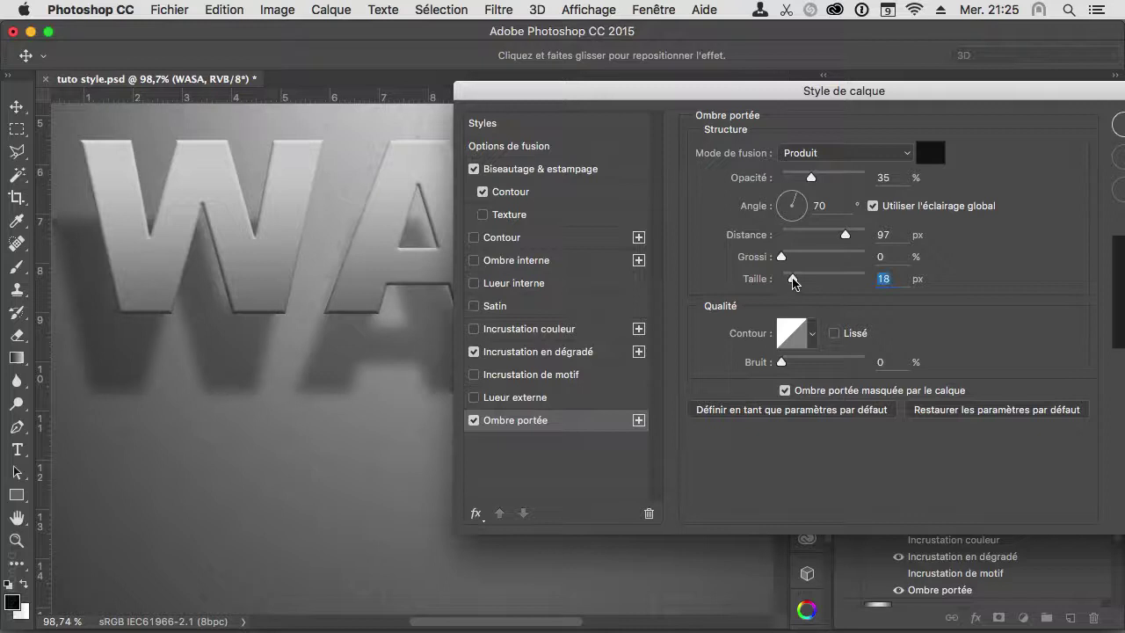
left_click_drag(811, 180, 877, 177)
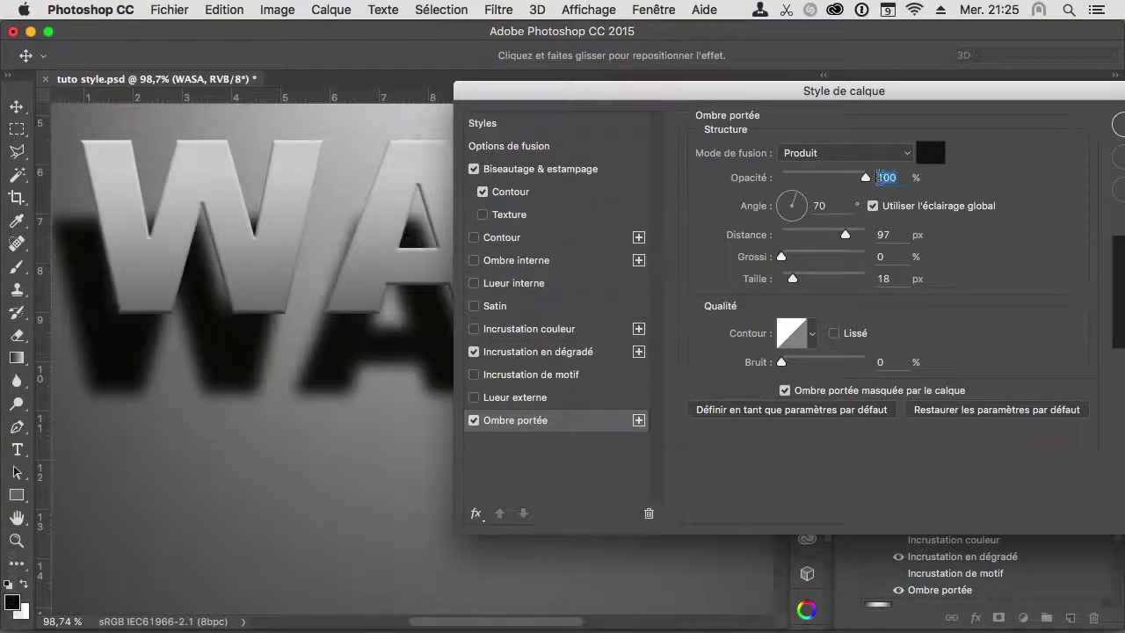
left_click(844, 153)
left_click(814, 93)
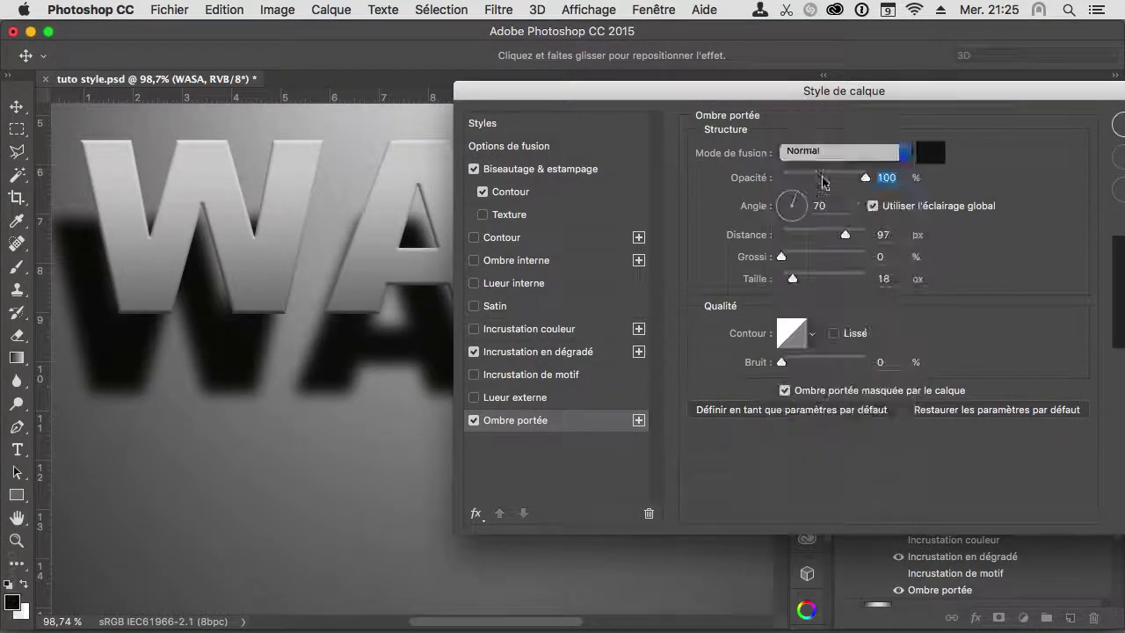
- Adjust the shadow to a 123° angle, 7 px distance and sharp 5 px size
mouse_move(333, 339)
left_mouse_down()
mouse_move(362, 376)
mouse_move(335, 379)
left_mouse_up()
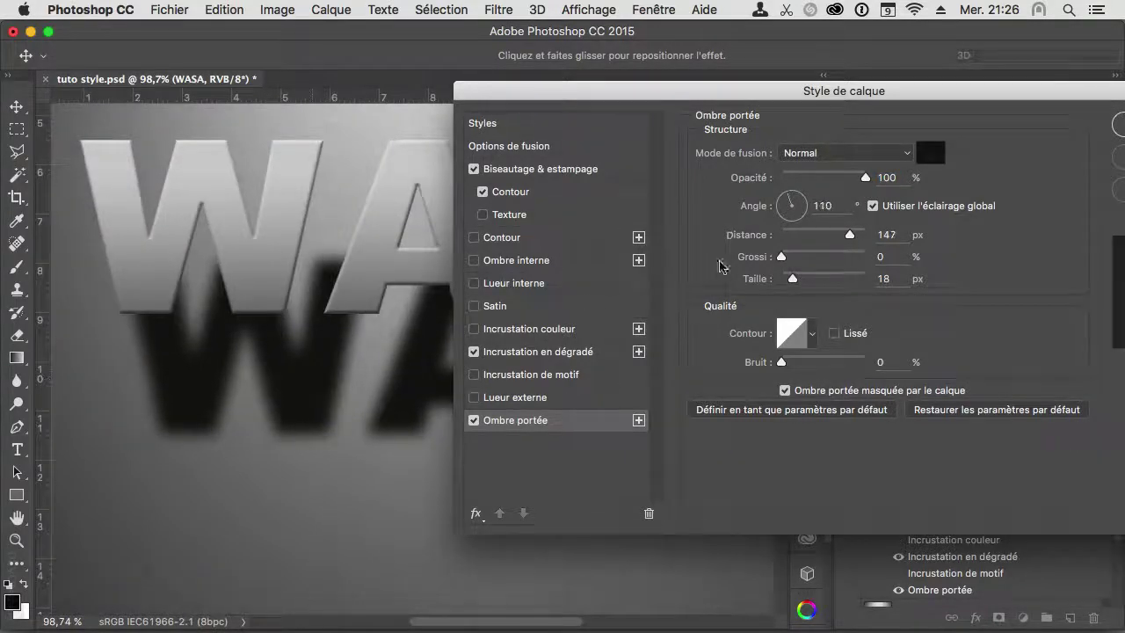
left_click_drag(793, 278, 800, 281)
mouse_move(318, 392)
left_mouse_down()
mouse_move(264, 343)
mouse_move(269, 302)
left_mouse_up()
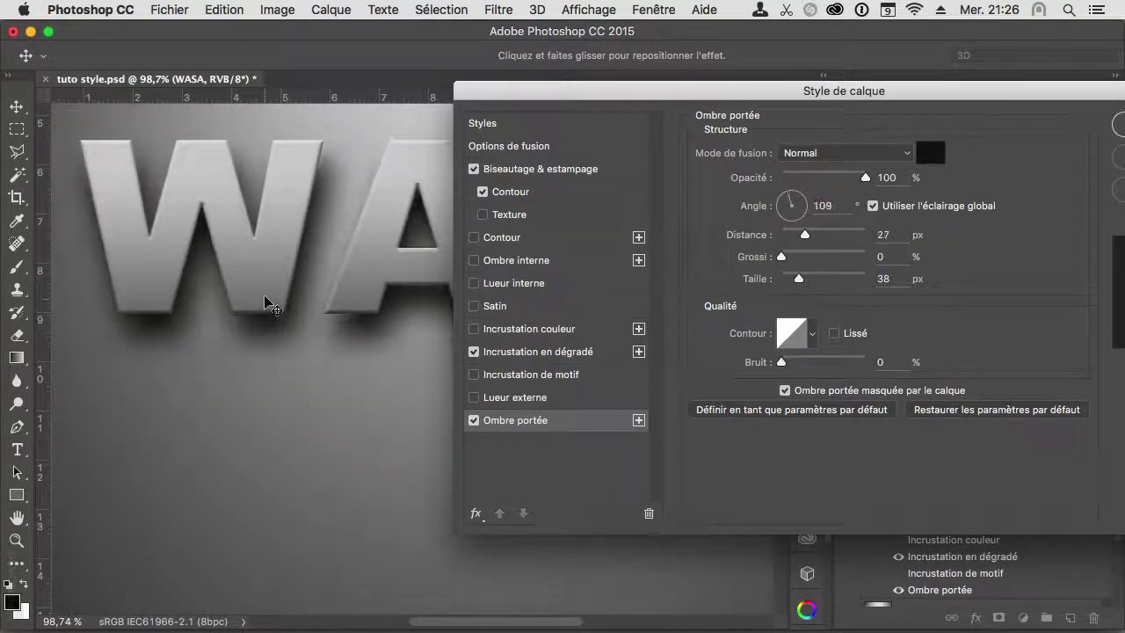
left_click_drag(799, 280, 785, 280)
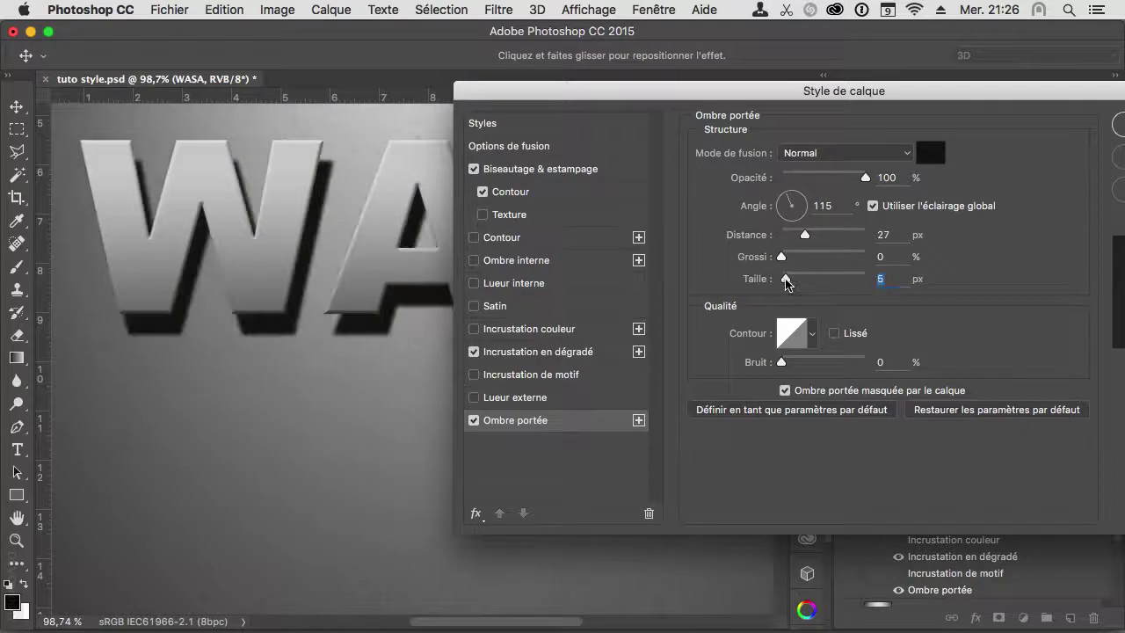
left_click_drag(302, 310, 283, 314)
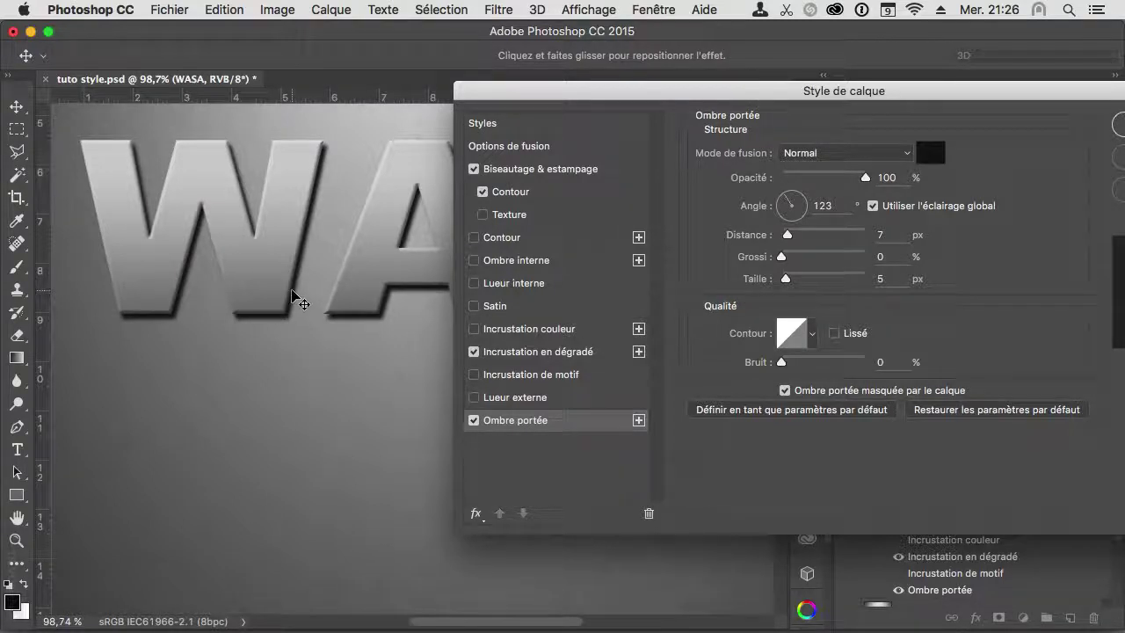
- Make the shadow dark gray #373737 with a 90° angle, 2 px distance and size
left_click(930, 153)
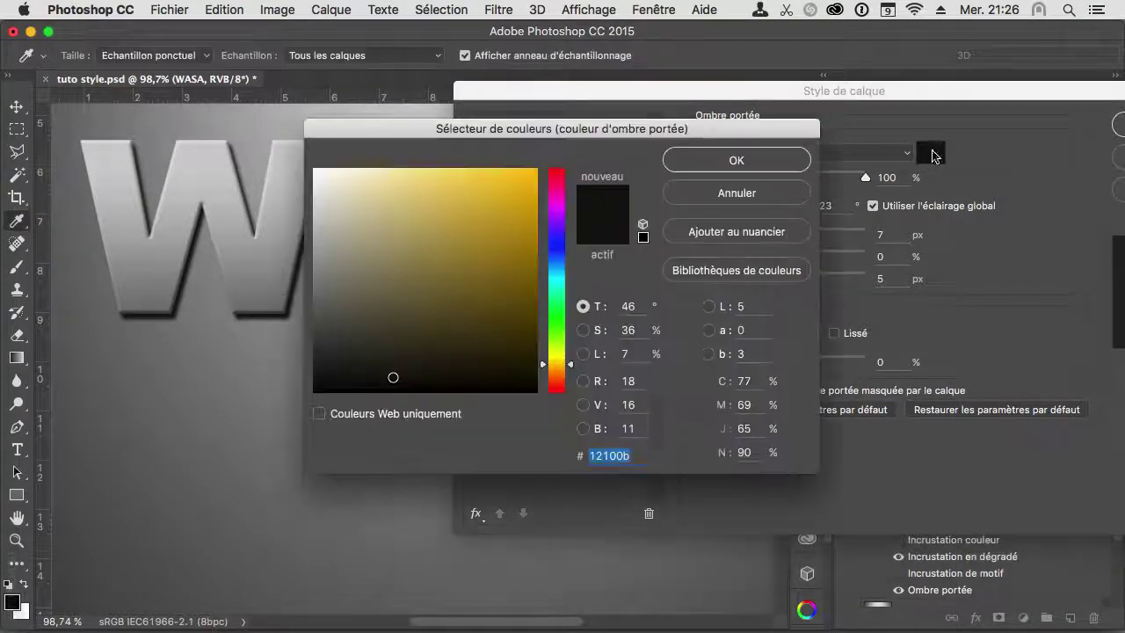
left_click(318, 350)
left_click_drag(318, 350, 312, 344)
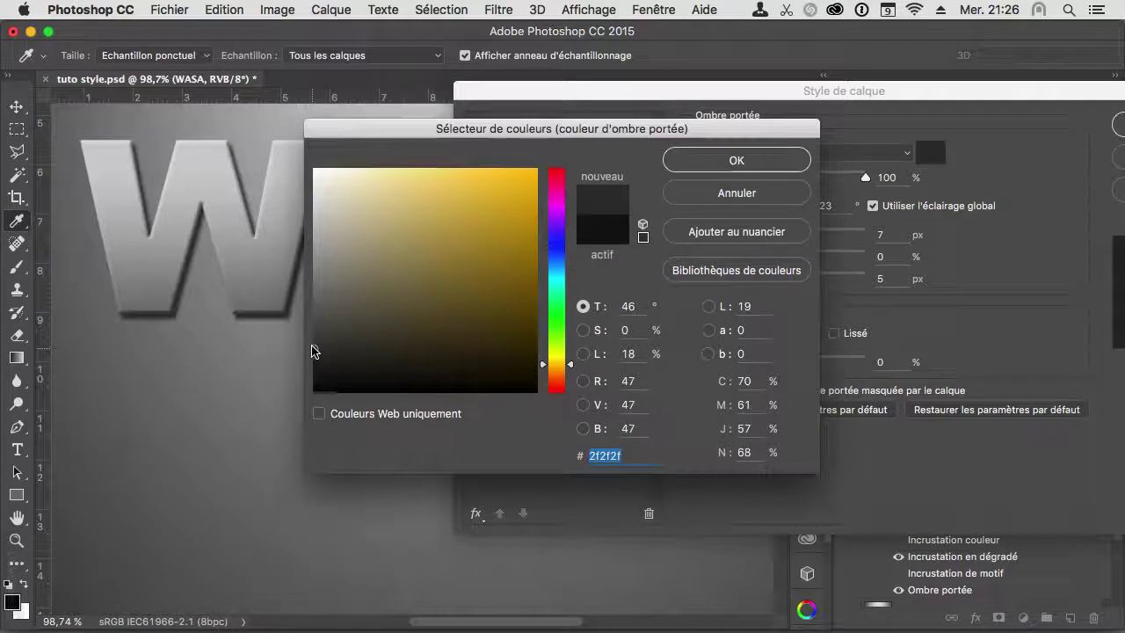
left_click(731, 160)
type("90")
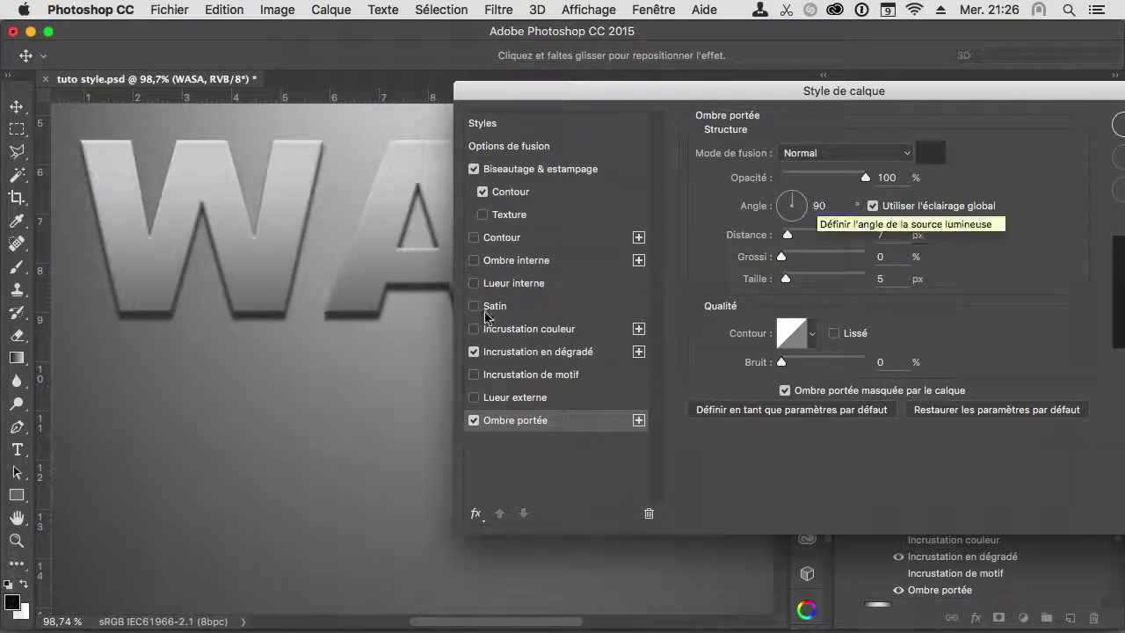
type("2")
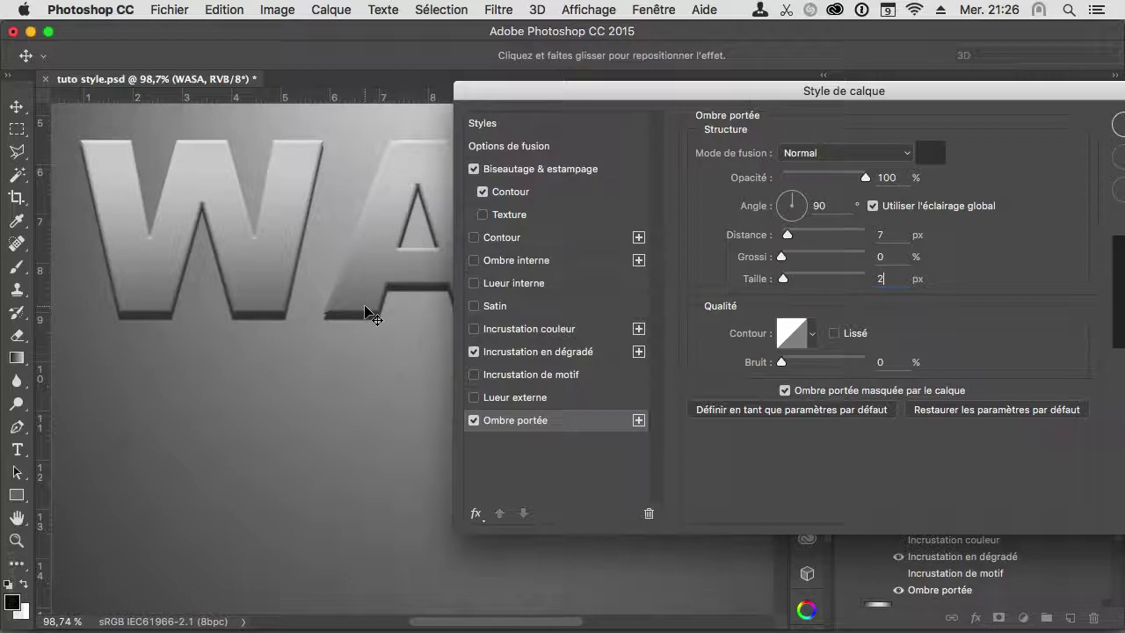
double_click(880, 232)
type("2")
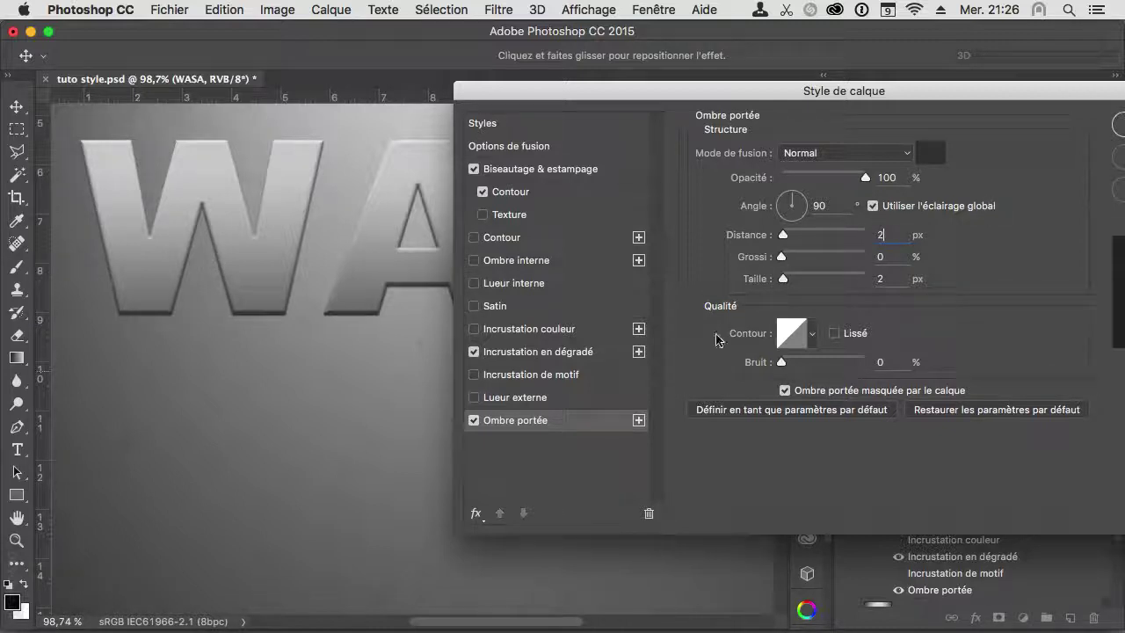
- Add more drop shadow copies, raising their distances to 6, 8 and 10 px
left_click(639, 421)
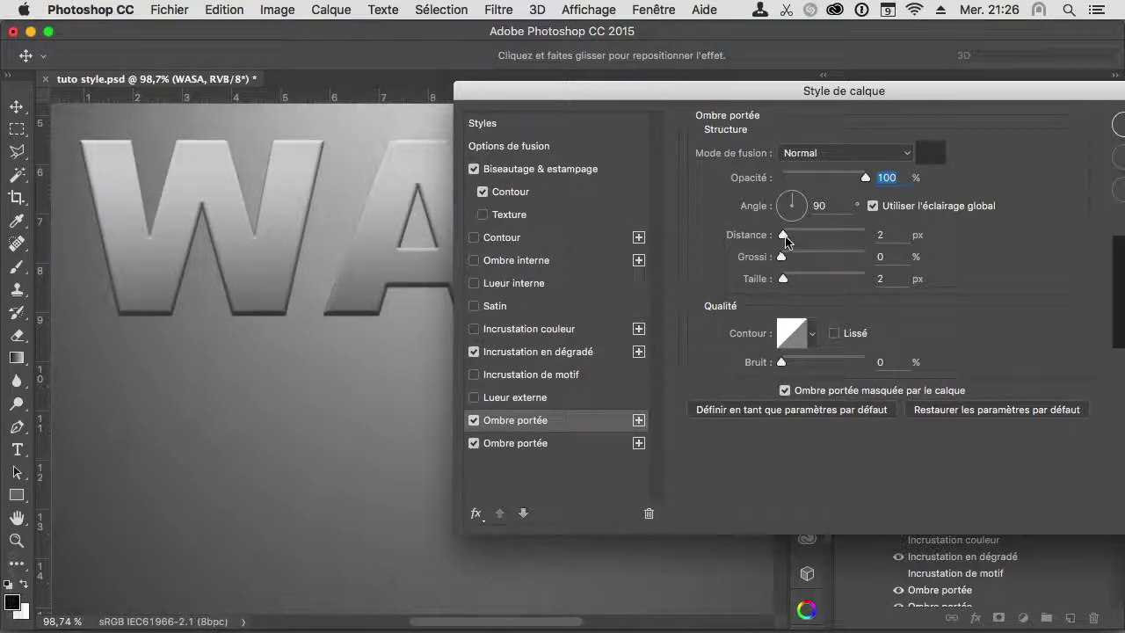
left_click(881, 235)
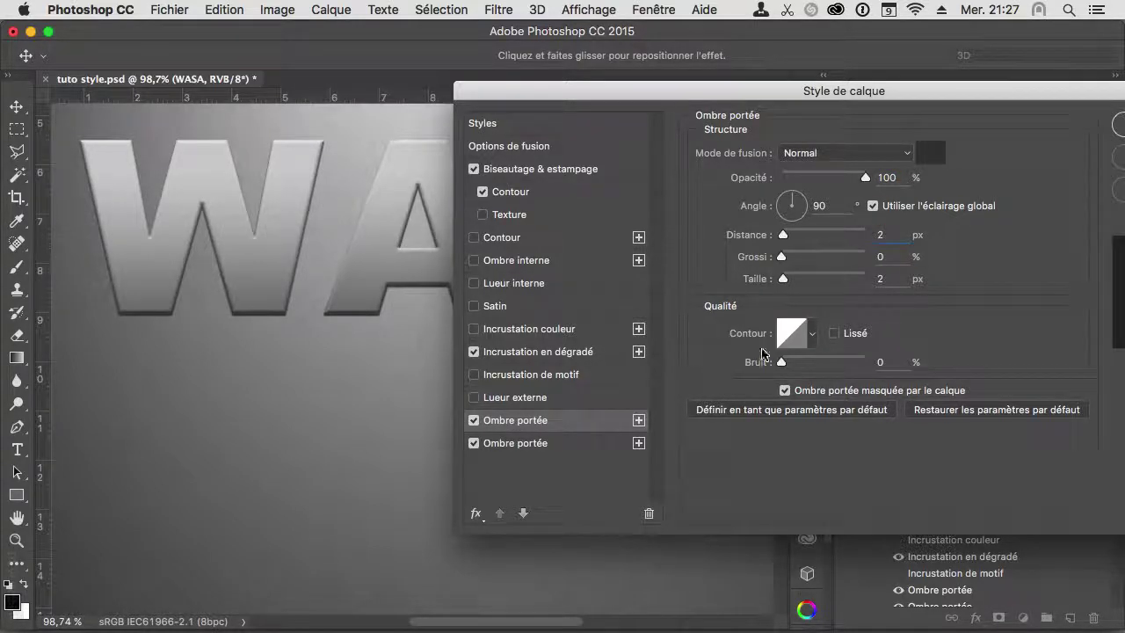
left_click(639, 421)
left_click(880, 235)
type("6")
left_click(639, 422)
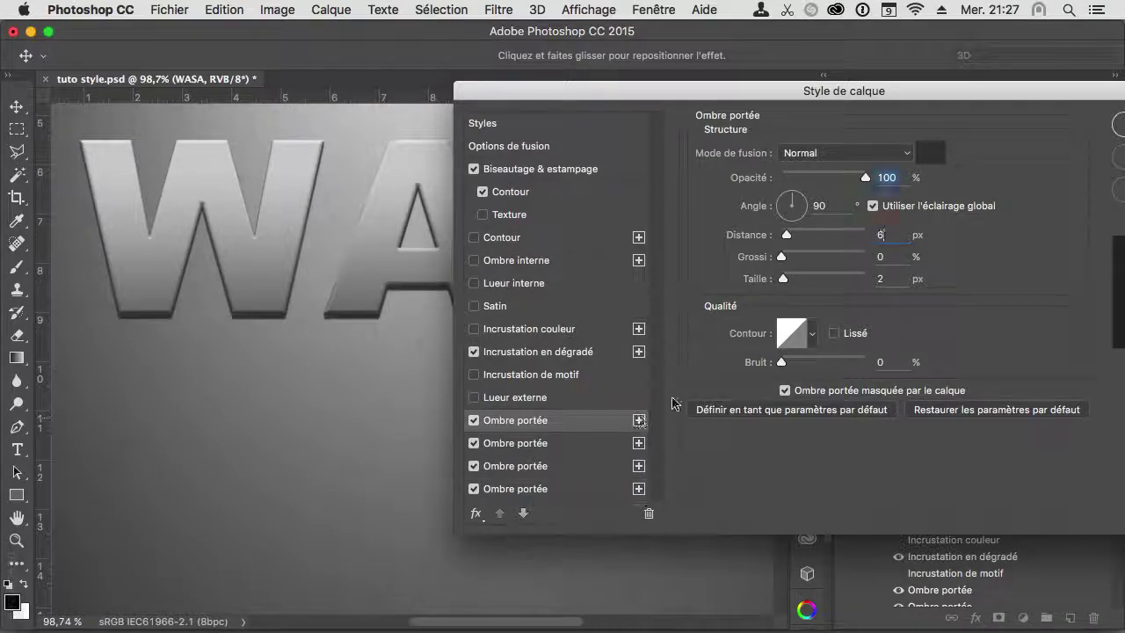
type("8")
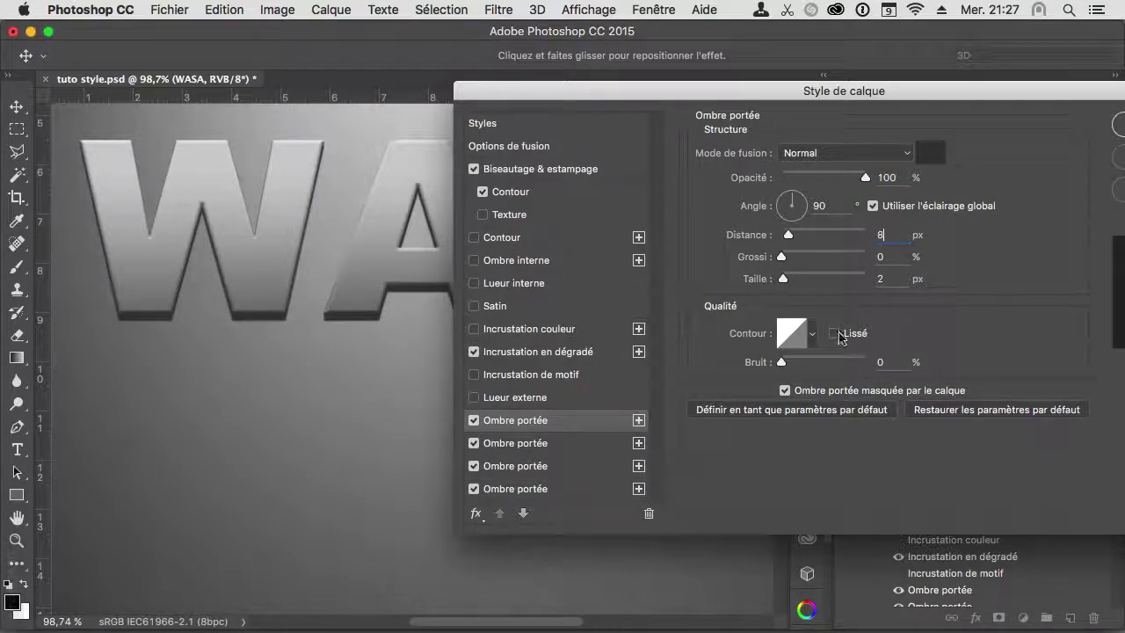
left_click(639, 421)
double_click(880, 234)
type("10")
key("Return")
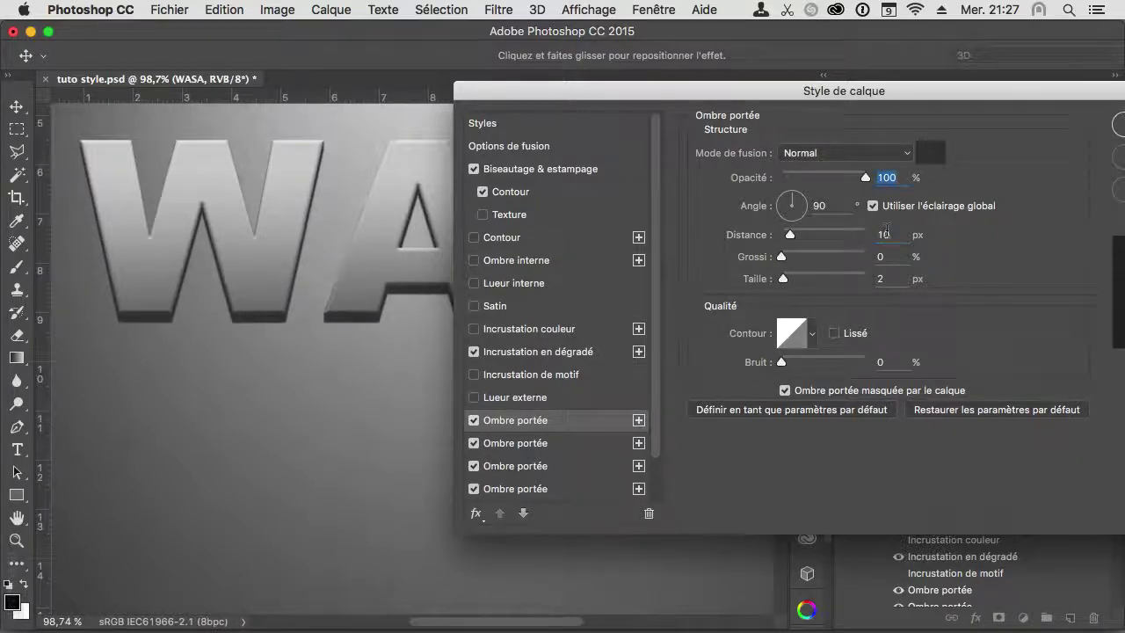
- Keep adding shadow copies with distances stepping through 12, 14, 16, 18 and 20 px
left_click(886, 234)
key("Up")
key("Up")
key("Return")
key("Up")
key("Up")
key("Return")
left_click(884, 235)
type("6")
key("Return")
left_click(885, 235)
key("Up")
key("Up")
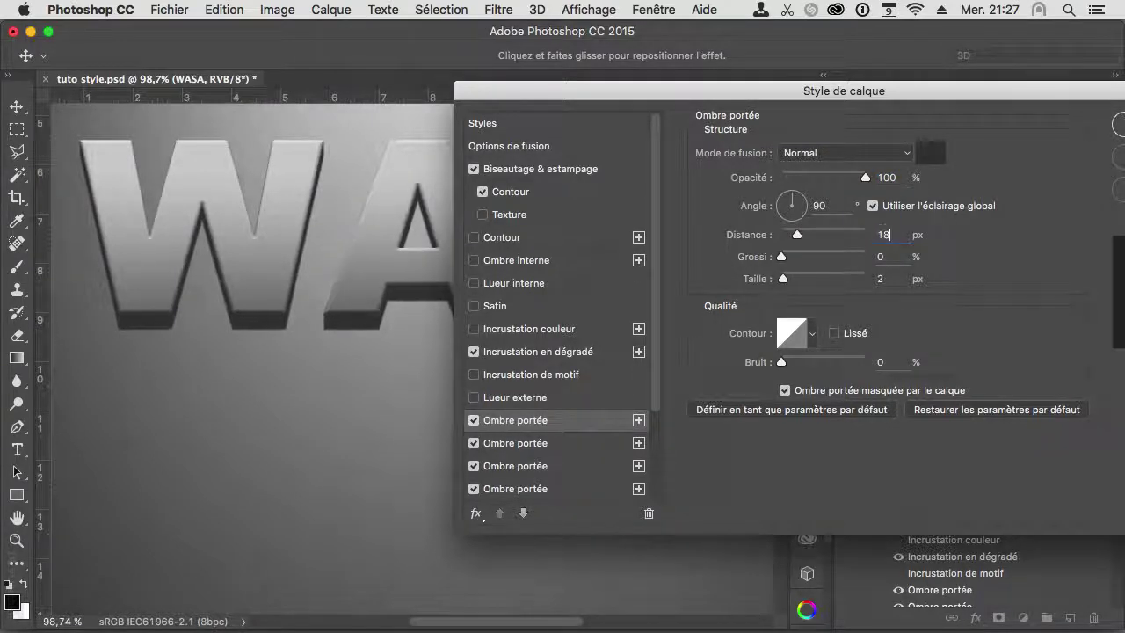
key("Return")
left_click(884, 235)
type("20")
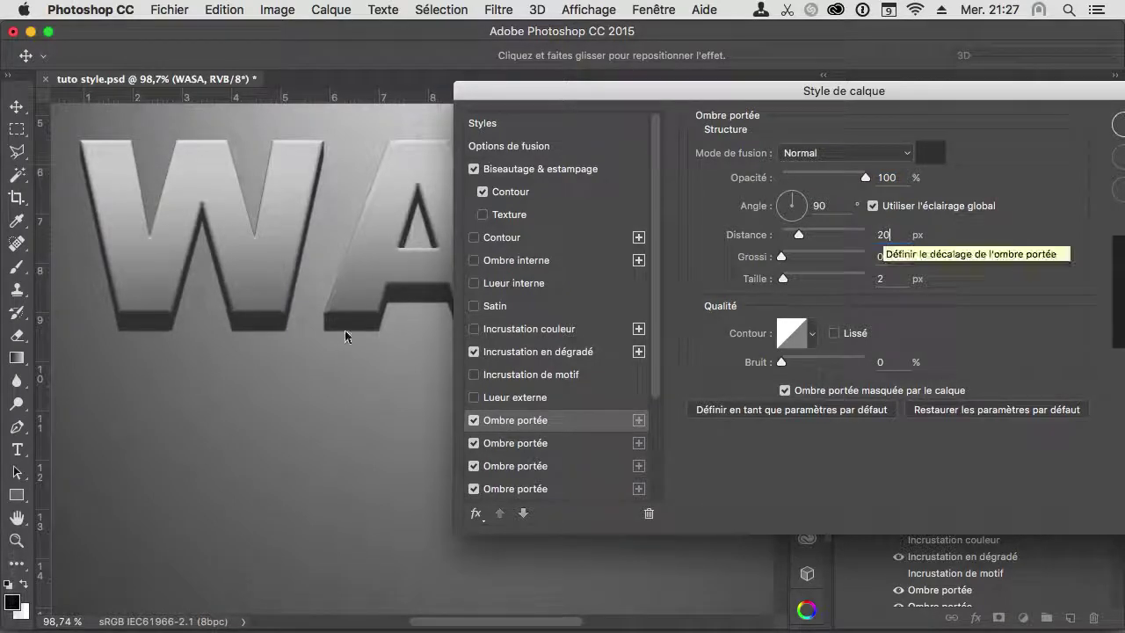
left_click_drag(335, 315, 238, 326)
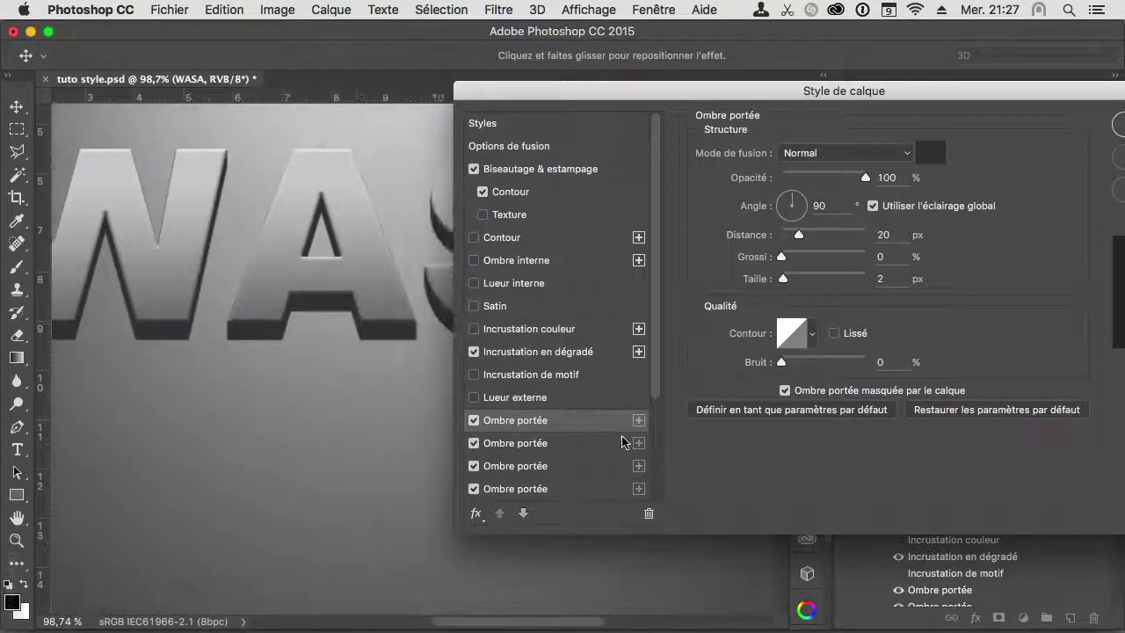
left_click_drag(660, 402, 657, 505)
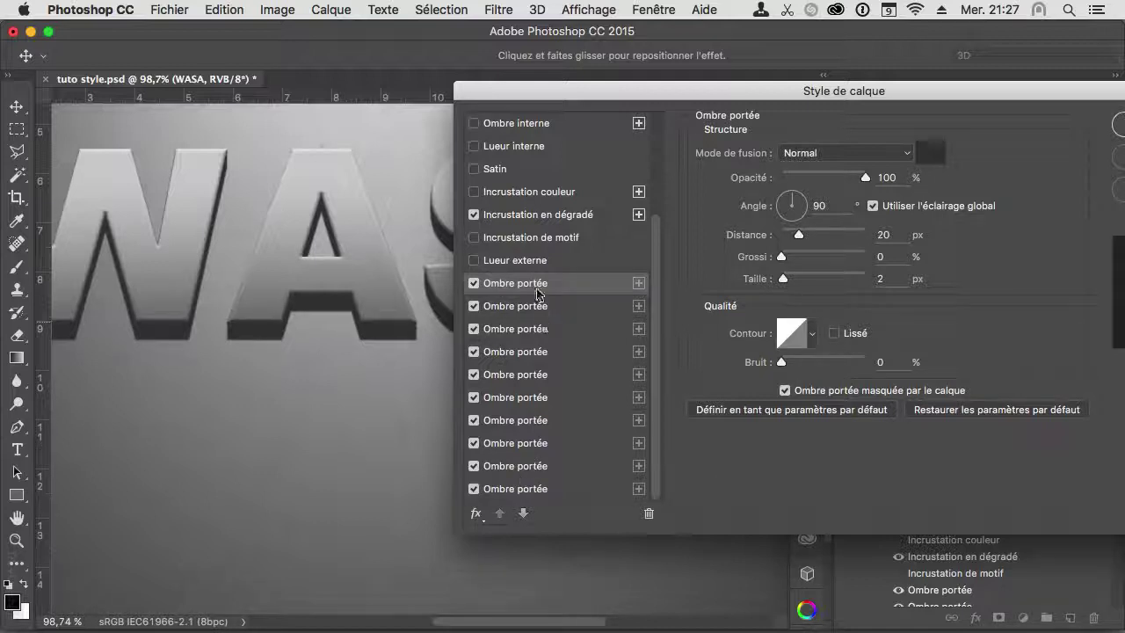
scroll(655, 294, "up", 5)
scroll(657, 378, "down", 5)
mouse_move(284, 287)
left_mouse_down()
mouse_move(275, 385)
mouse_move(264, 384)
left_mouse_up()
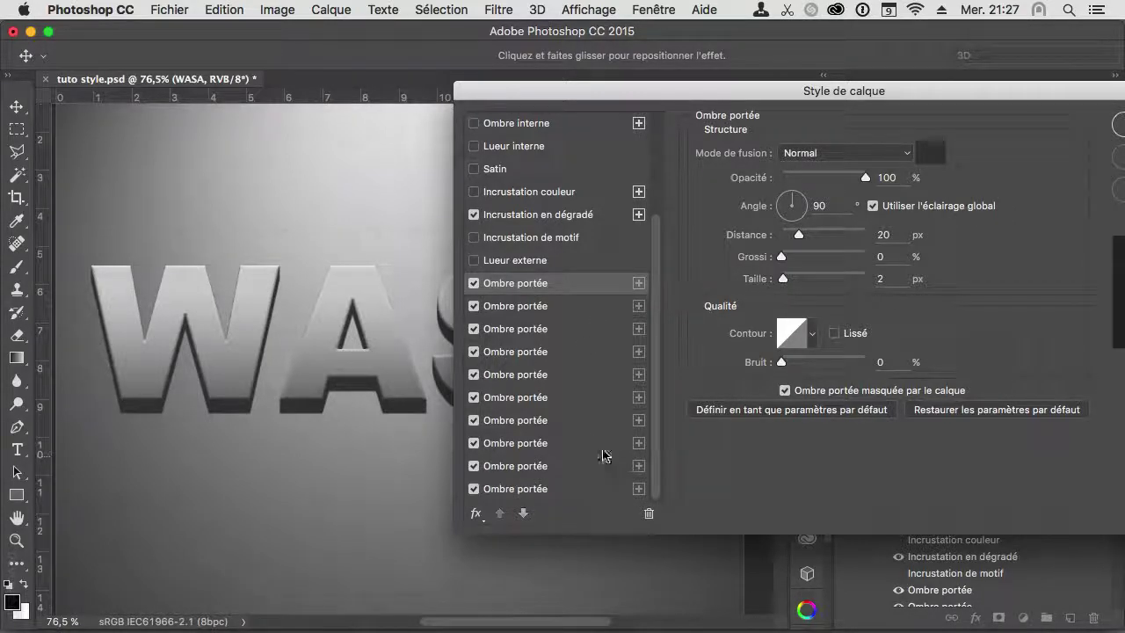
left_click_drag(659, 379, 663, 263)
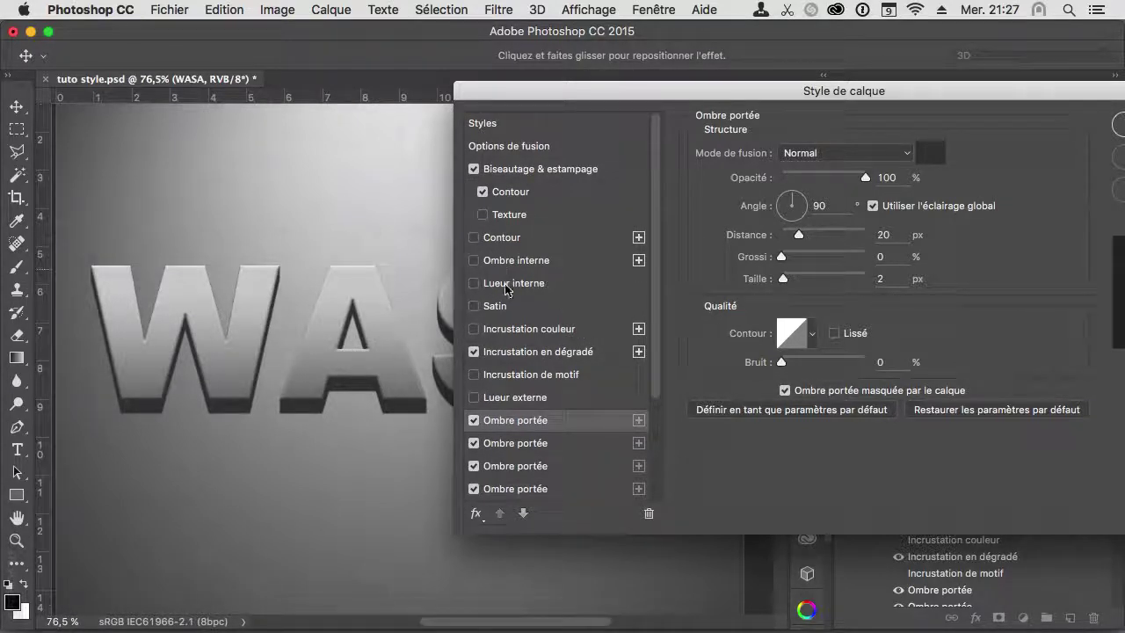
left_click_drag(654, 327, 652, 362)
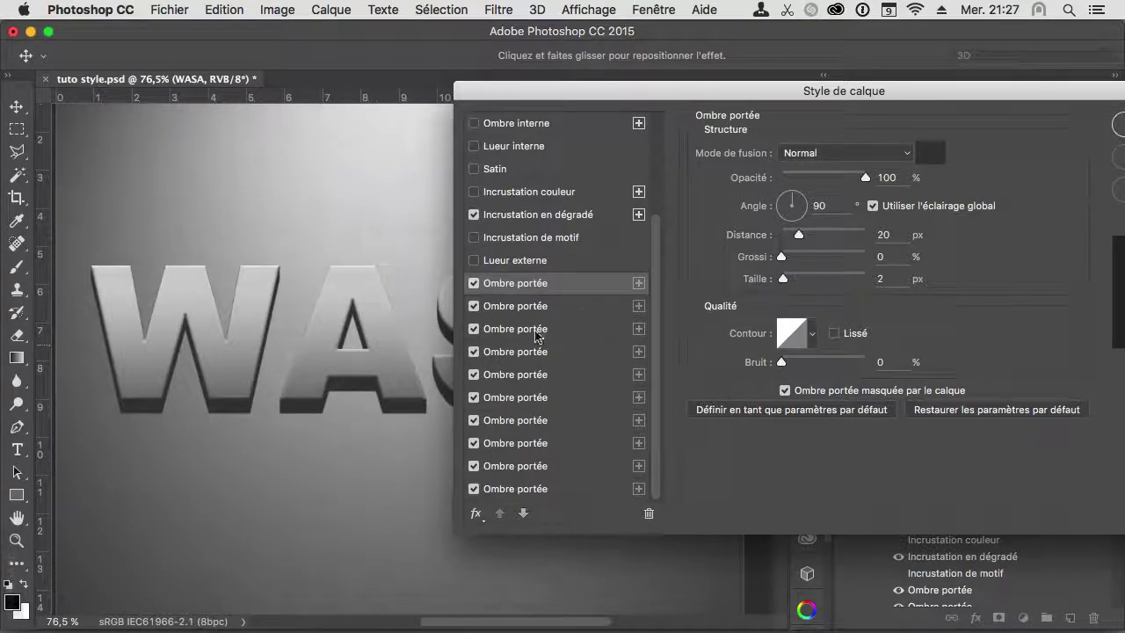
left_click(536, 330)
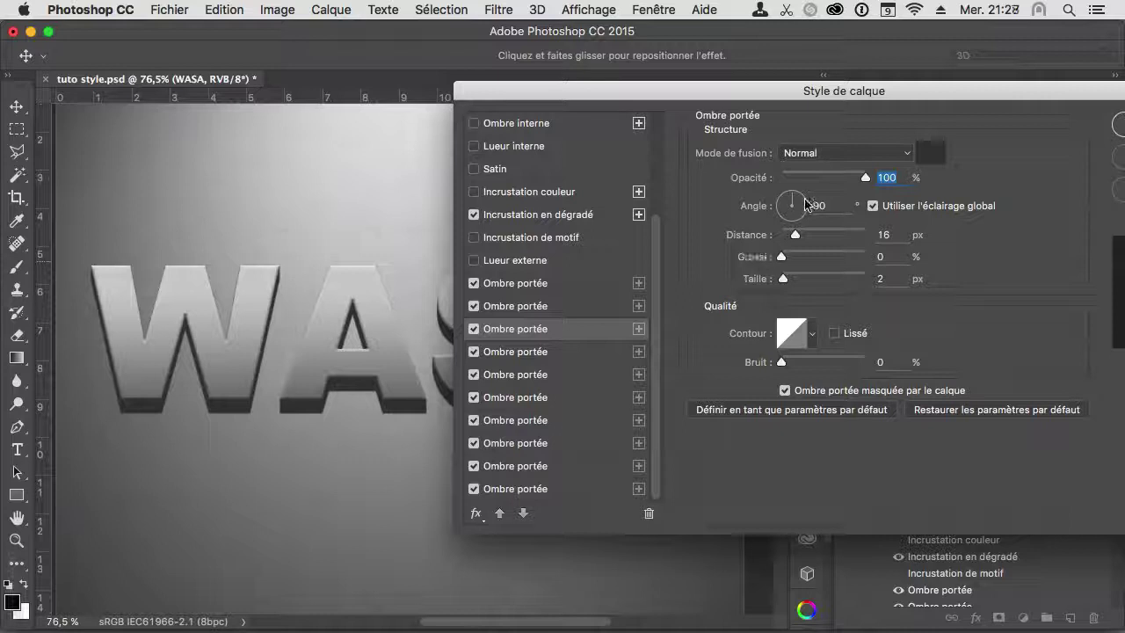
- Return the third drop shadow's angle to 90° below the letters and apply the layer style
left_click_drag(791, 199, 798, 222)
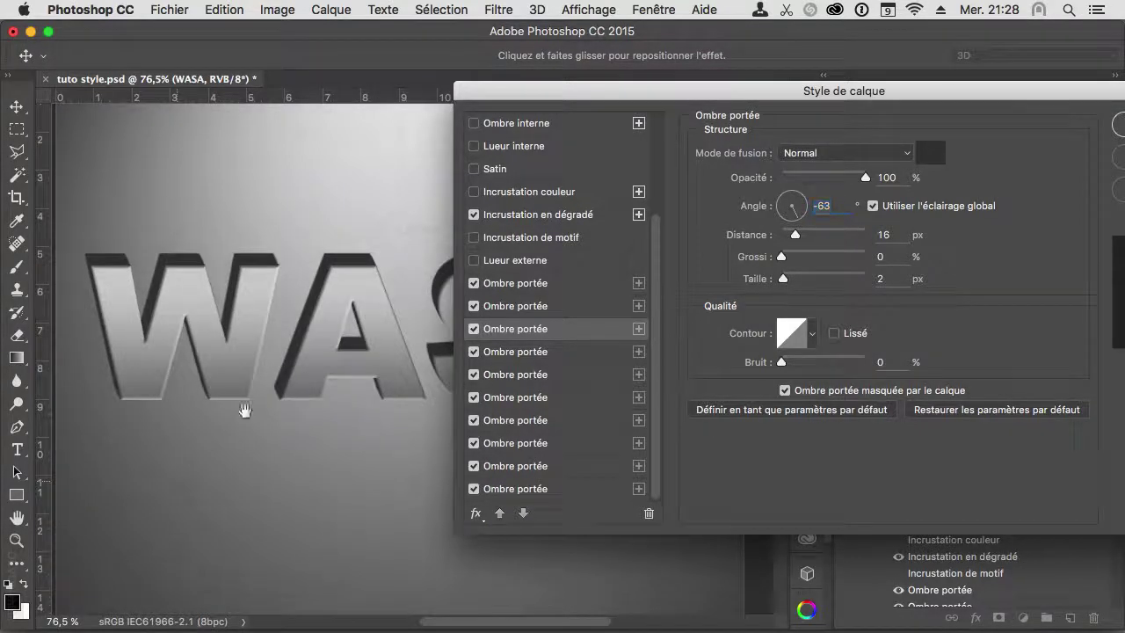
left_click_drag(244, 409, 252, 355)
left_click_drag(795, 225, 792, 185)
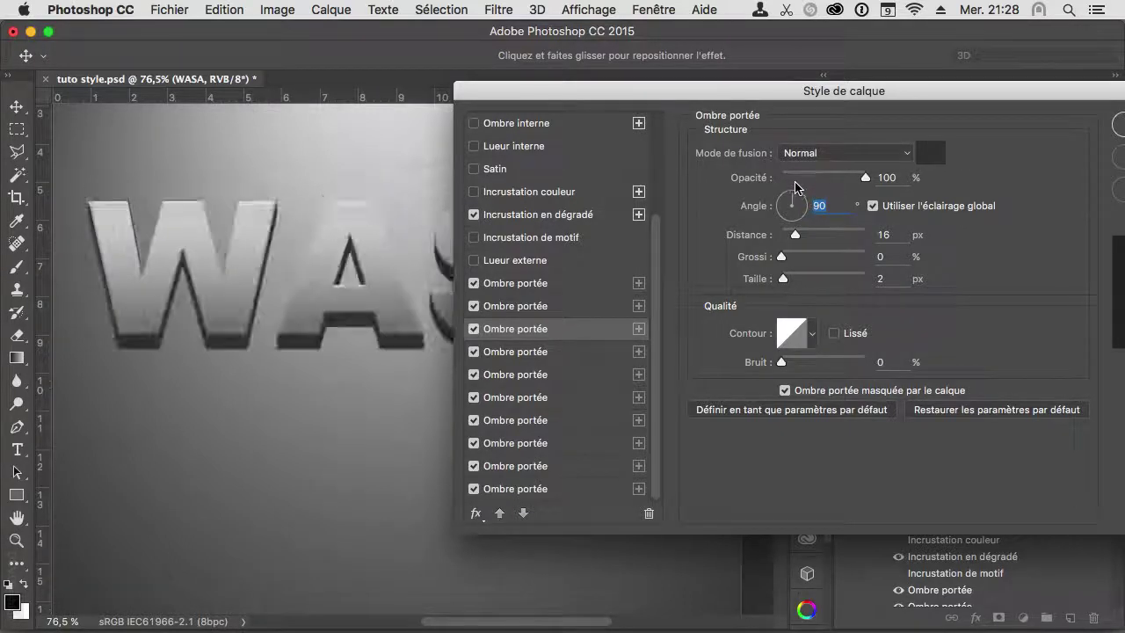
left_click_drag(360, 296, 271, 321)
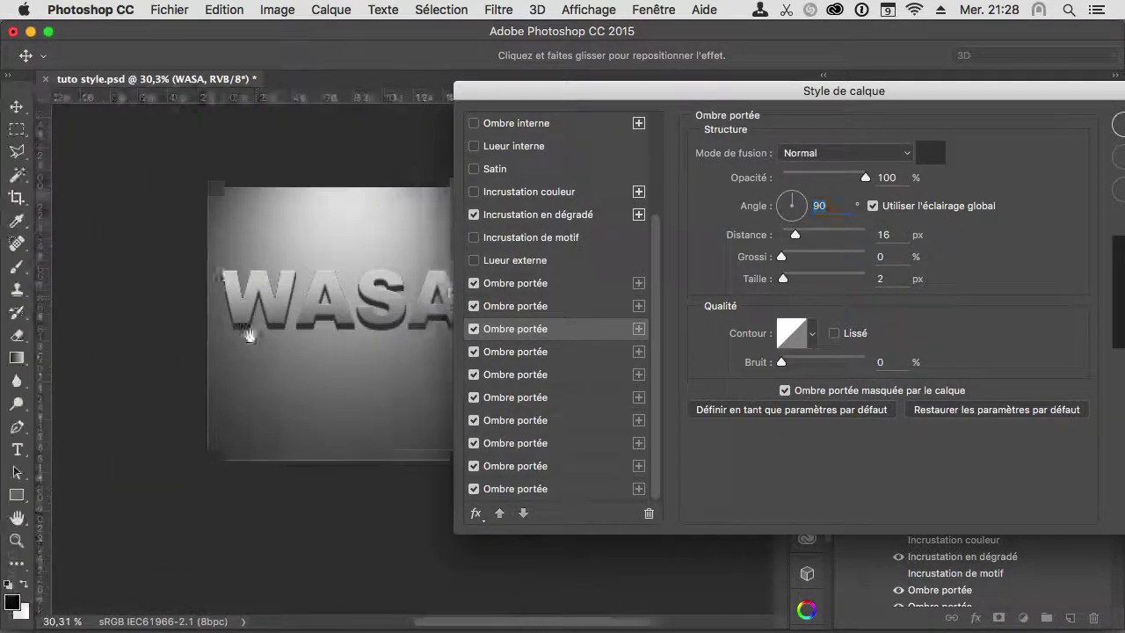
scroll(258, 294, "up", 5)
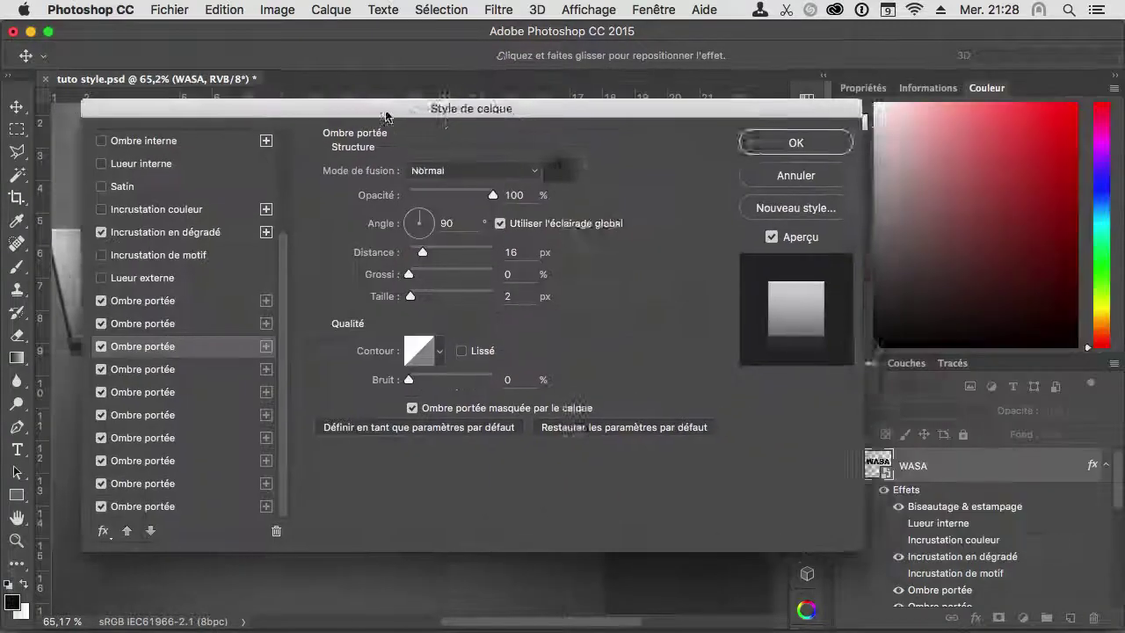
left_click_drag(756, 99, 400, 121)
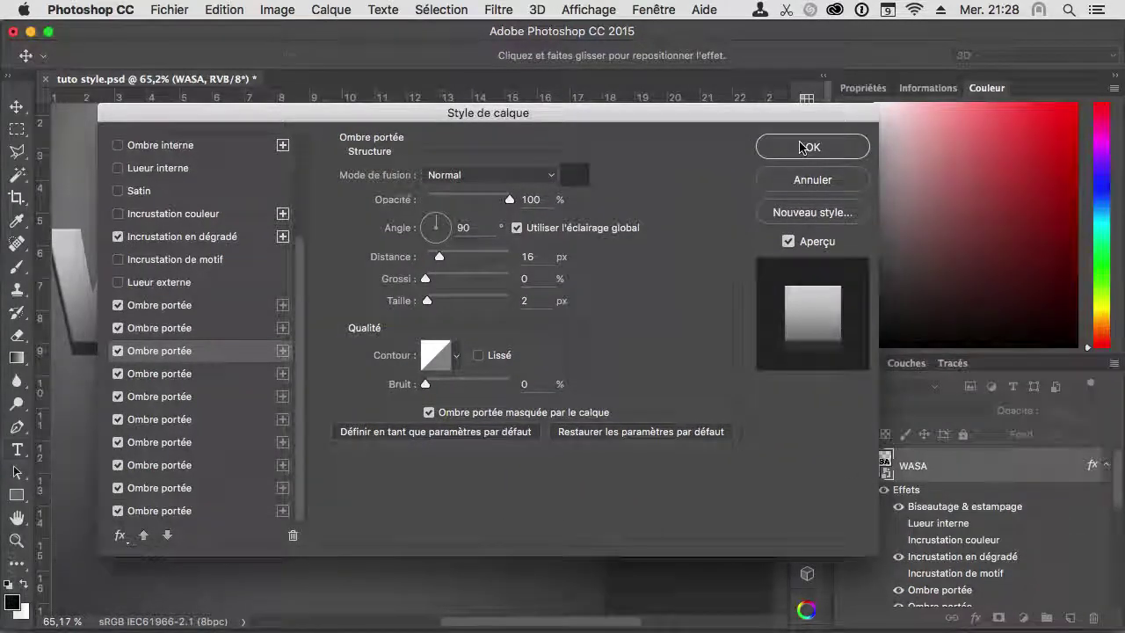
left_click(807, 152)
- Duplicate the WASA layer as WASA copie beneath it and show the copy's effects list
left_click(1106, 465)
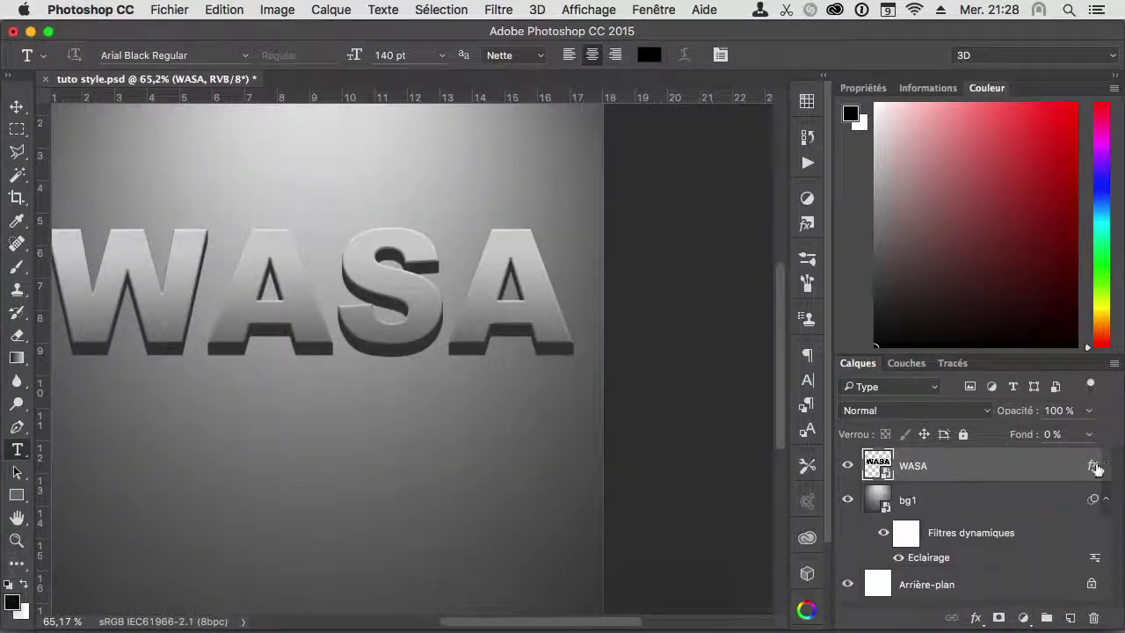
left_click_drag(960, 472, 958, 488)
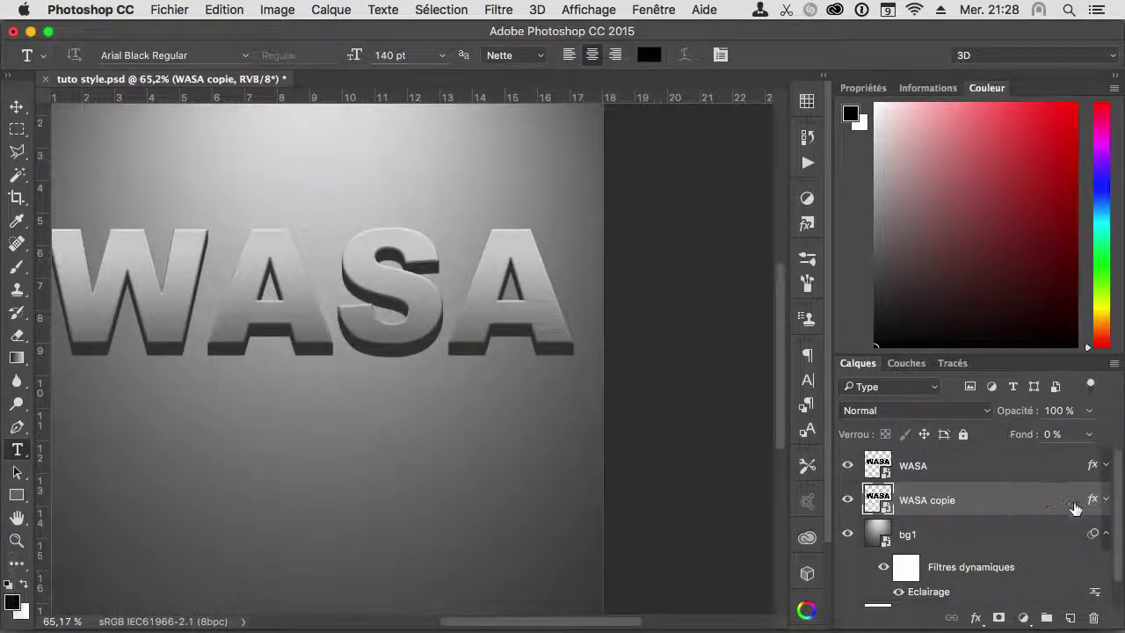
left_click(1105, 500)
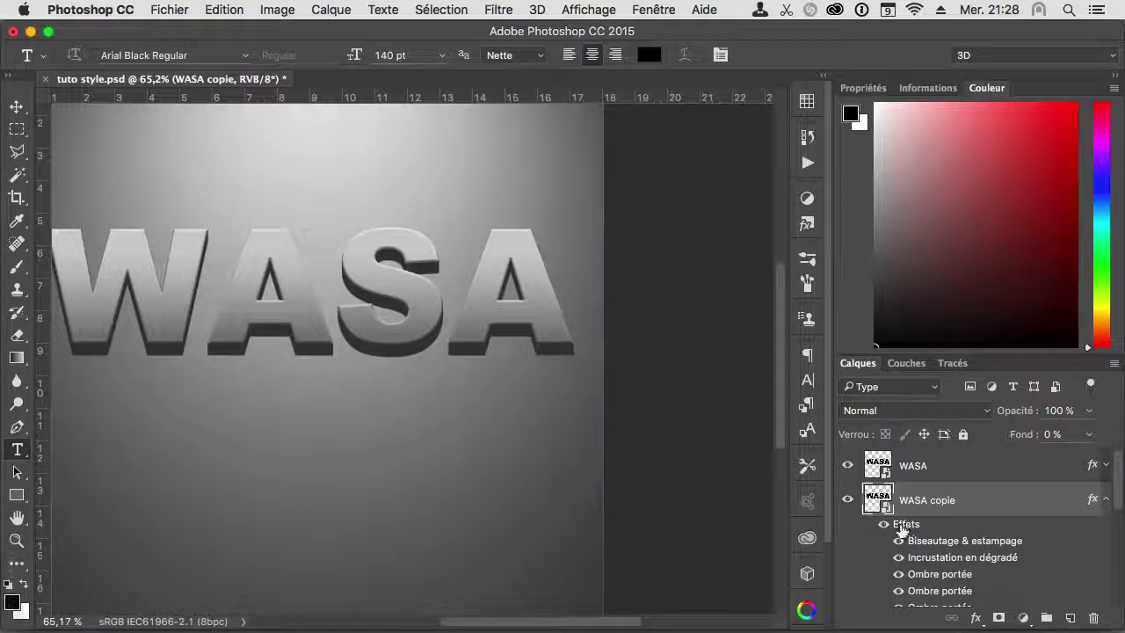
scroll(960, 571, "down", 5)
scroll(960, 580, "down", 5)
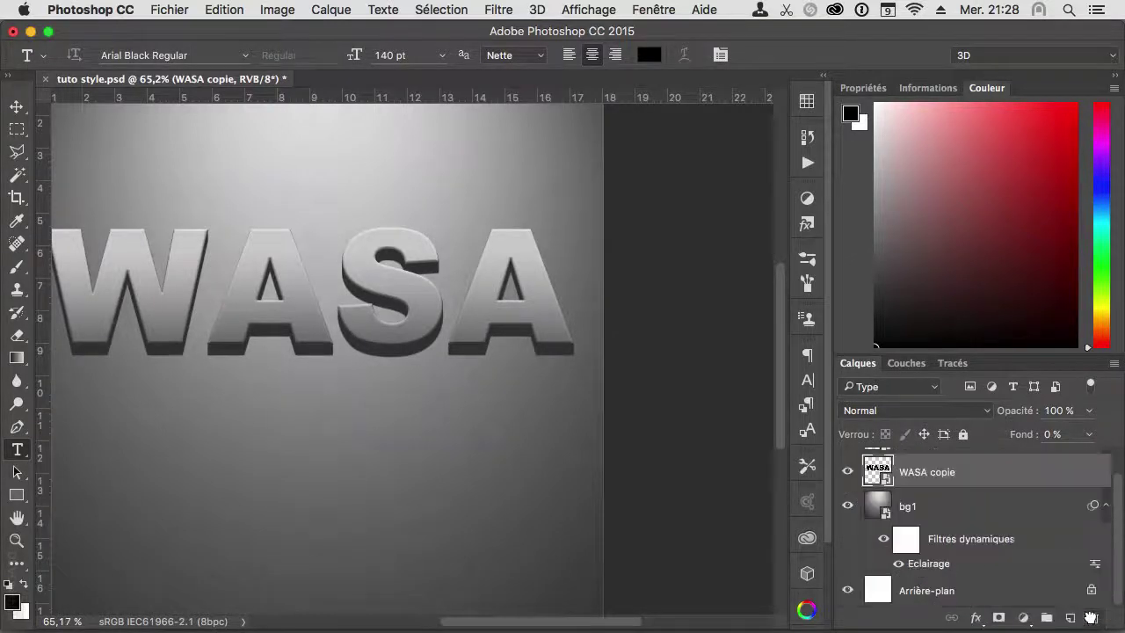
- Clear WASA copie's effects and open its layer style settings
key("ctrl+z")
key("ctrl+z")
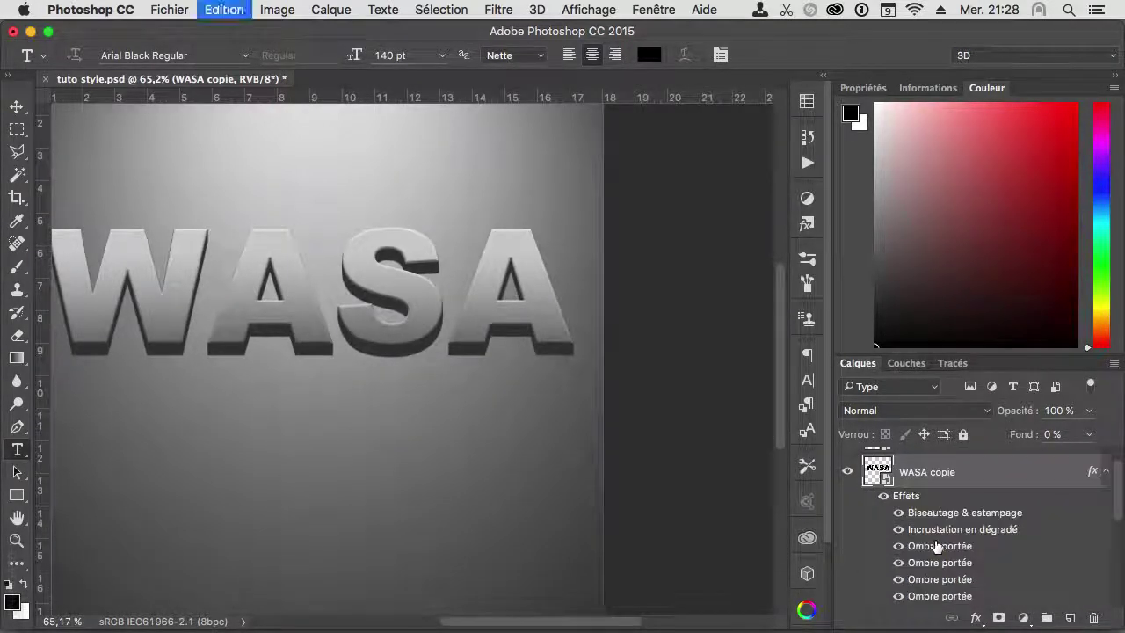
scroll(958, 479, "up", 1)
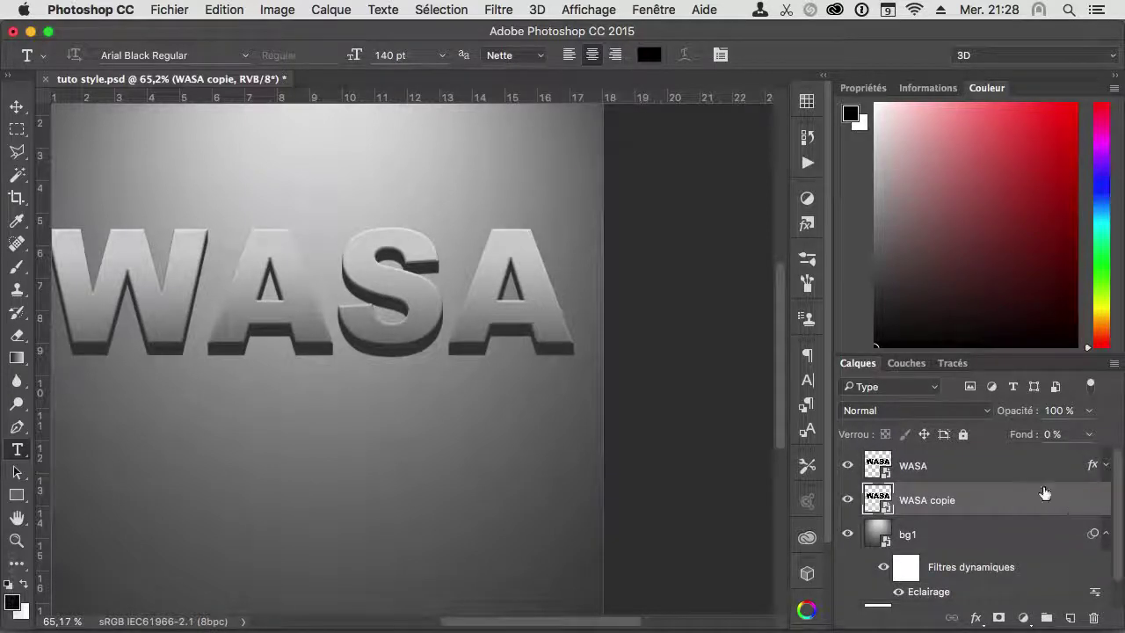
double_click(1044, 497)
left_click_drag(267, 119, 599, 122)
- Restore the default effects list and give WASA copie a near-black drop shadow
left_click(452, 538)
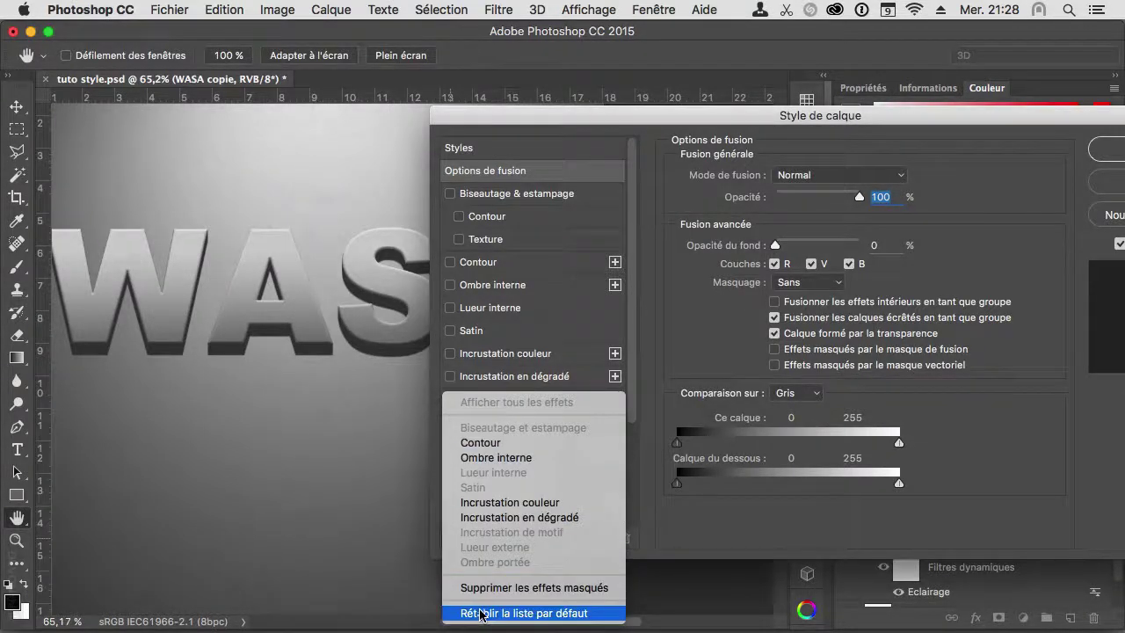
left_click(483, 612)
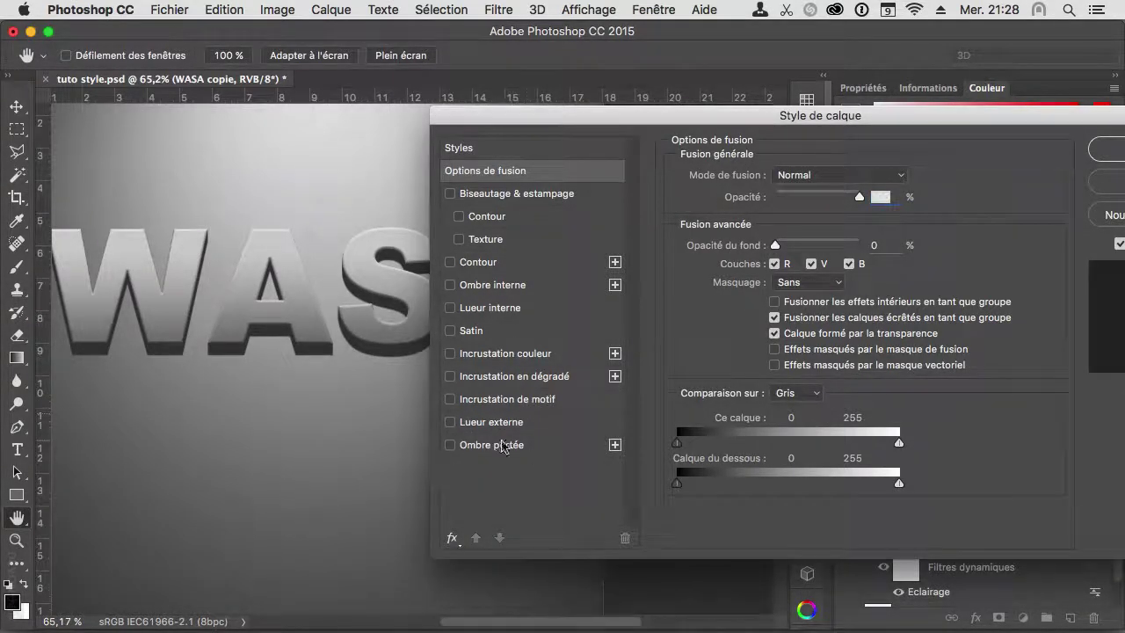
left_click(481, 445)
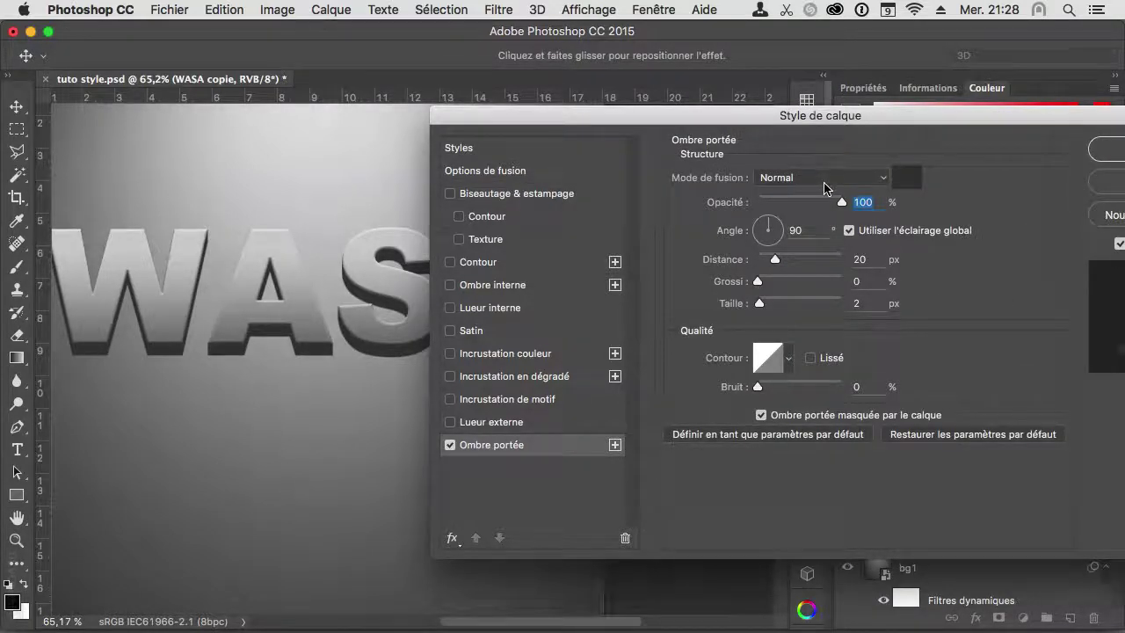
left_click(906, 180)
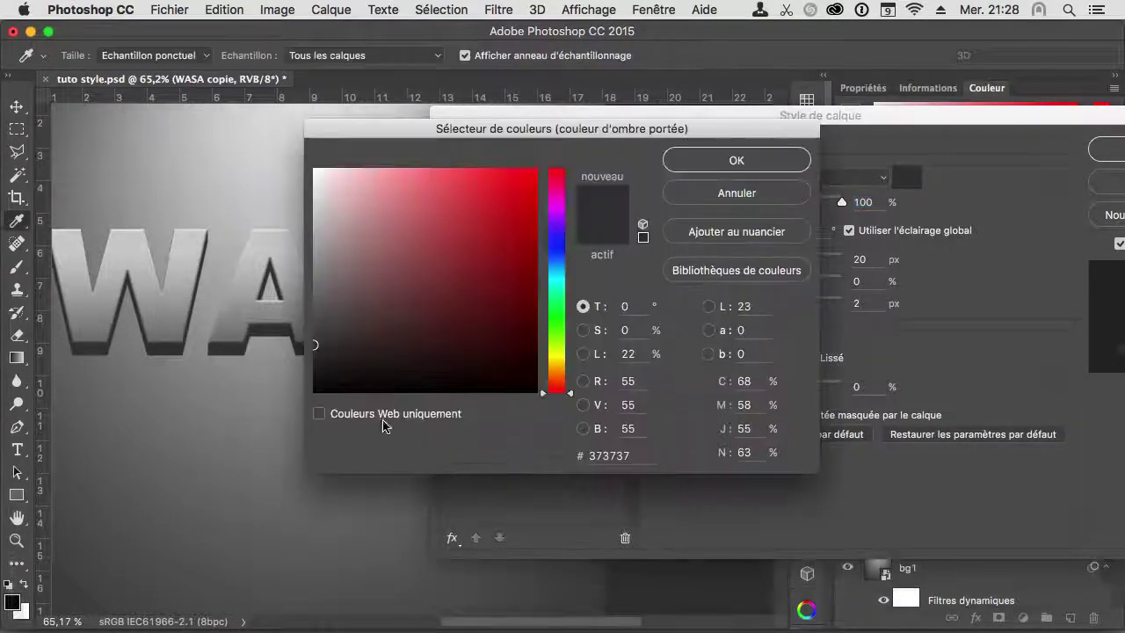
left_click(310, 376)
left_click_drag(310, 376, 324, 367)
left_click(737, 160)
- Set the drop shadow to 90° angle, 24 px distance and 6 px size
left_click_drag(759, 304, 764, 308)
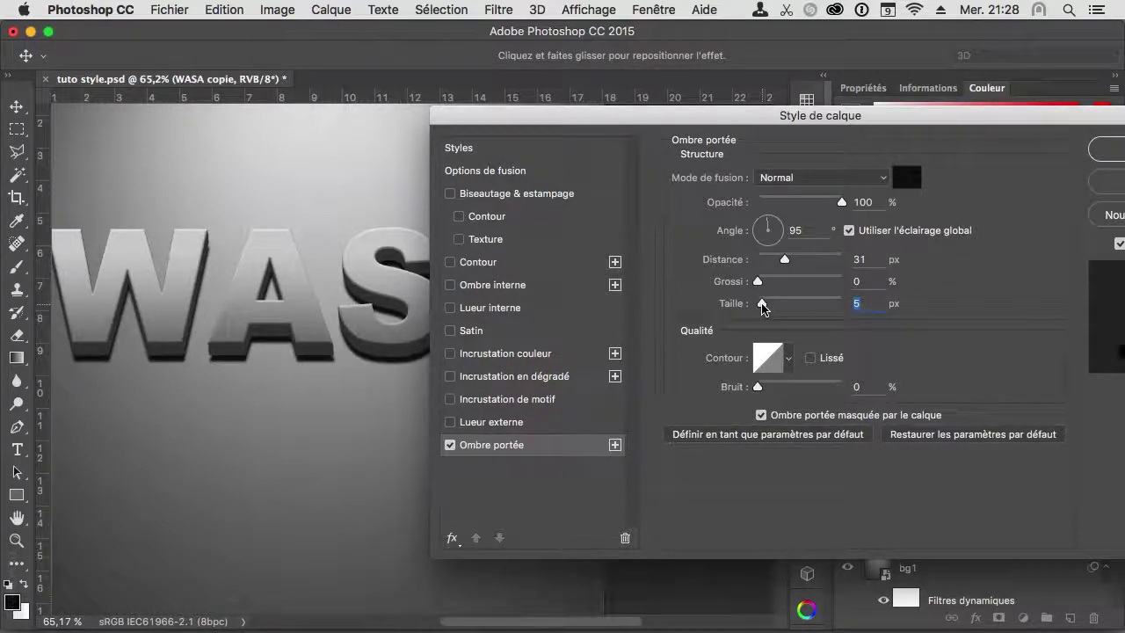
left_click_drag(763, 308, 760, 308)
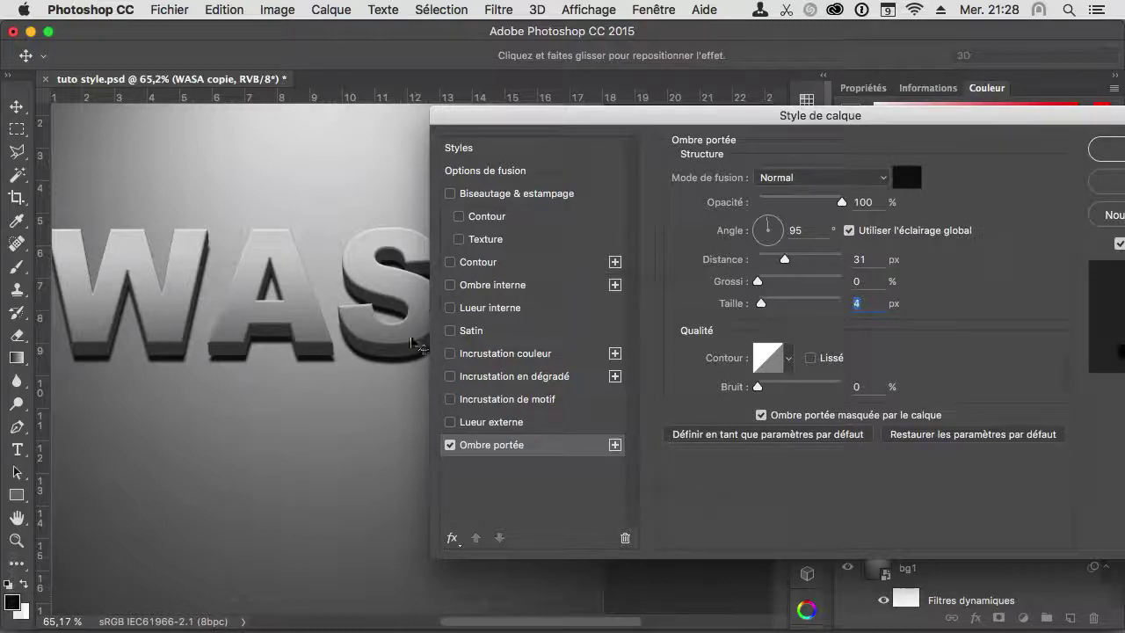
left_click_drag(310, 358, 303, 354)
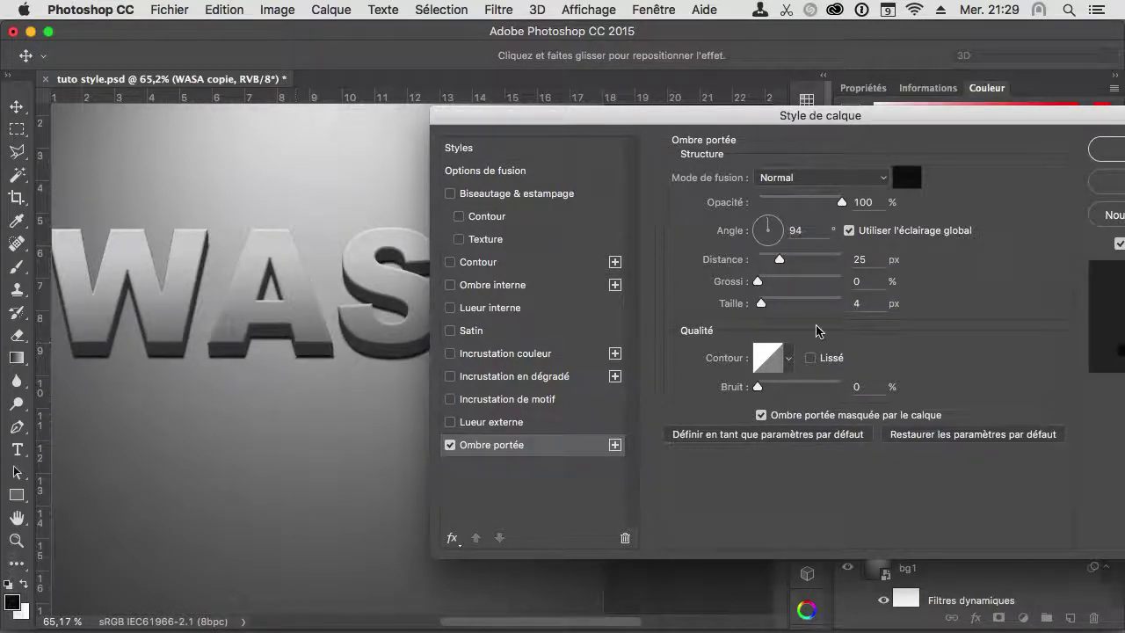
left_click_drag(761, 303, 763, 303)
left_click_drag(334, 335, 248, 341)
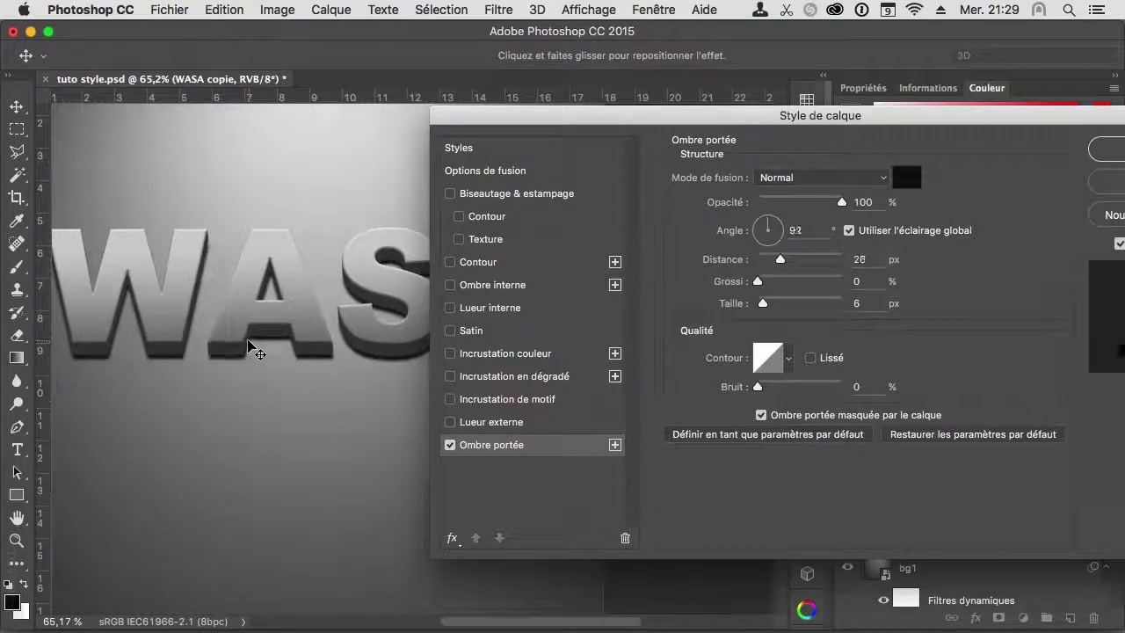
double_click(791, 230)
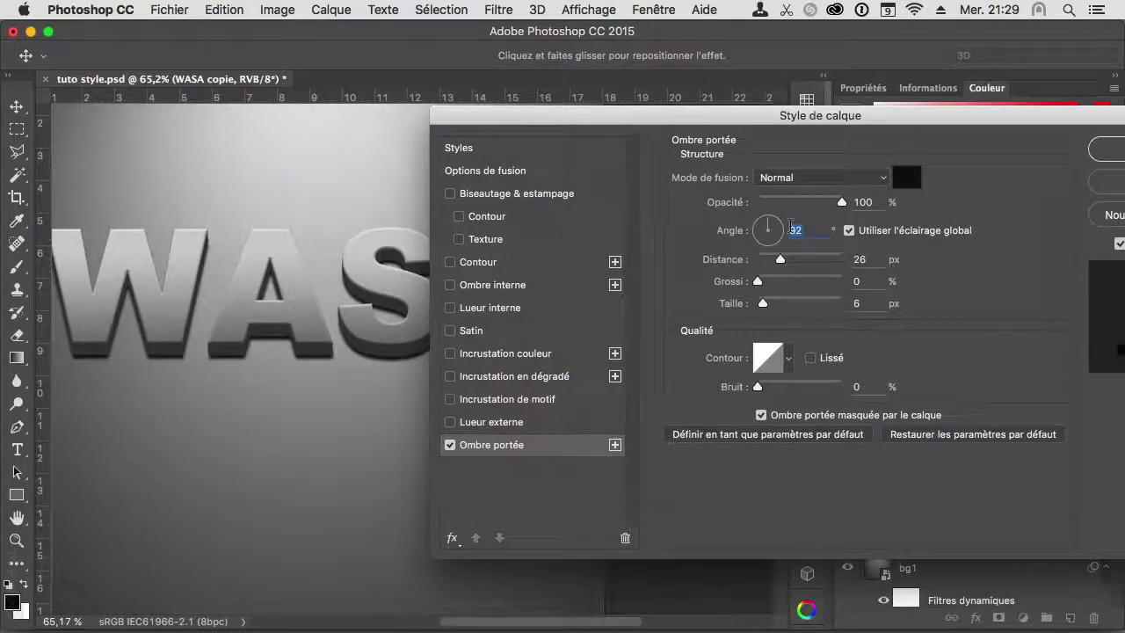
type("90")
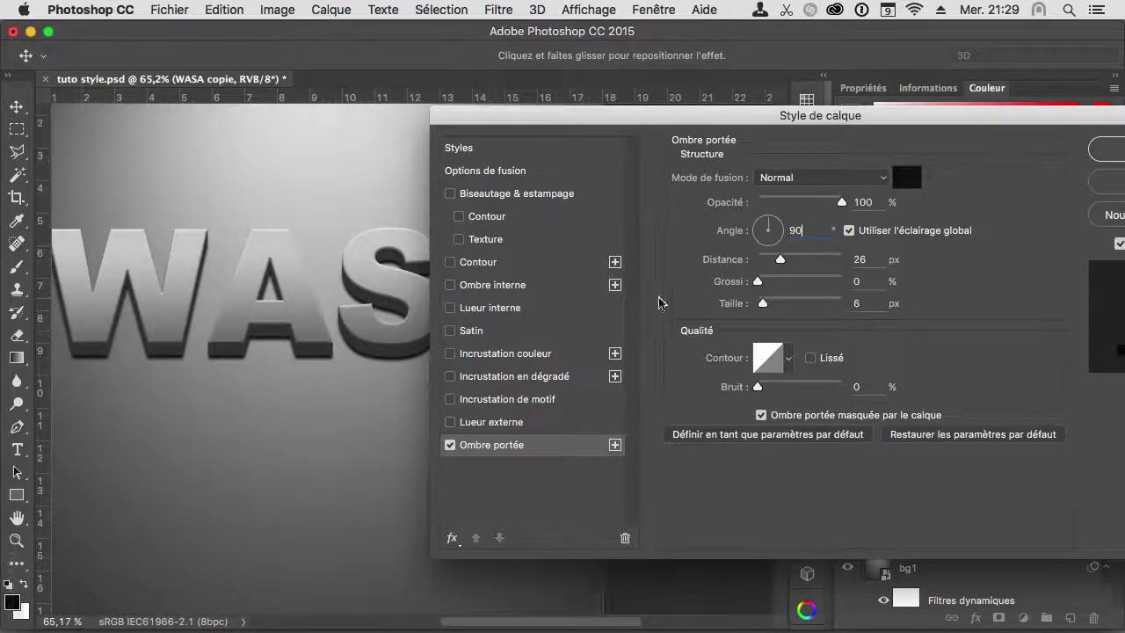
left_click_drag(777, 260, 777, 260)
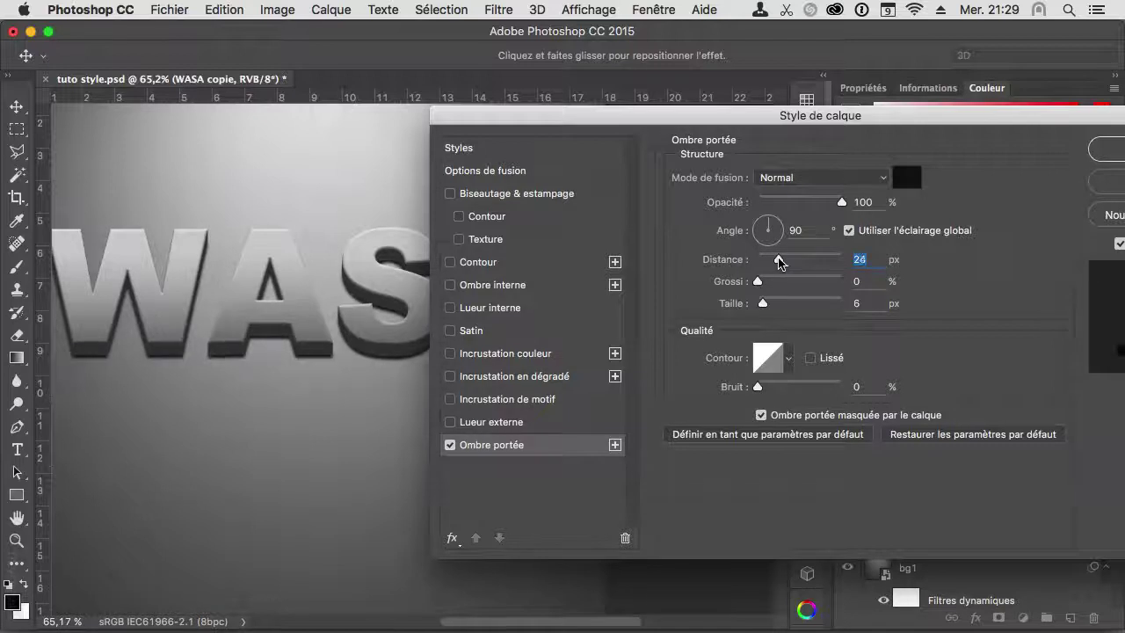
- Add second and third drop shadows at 88% and 72% opacity, pushed out to 40 px
left_click(613, 446)
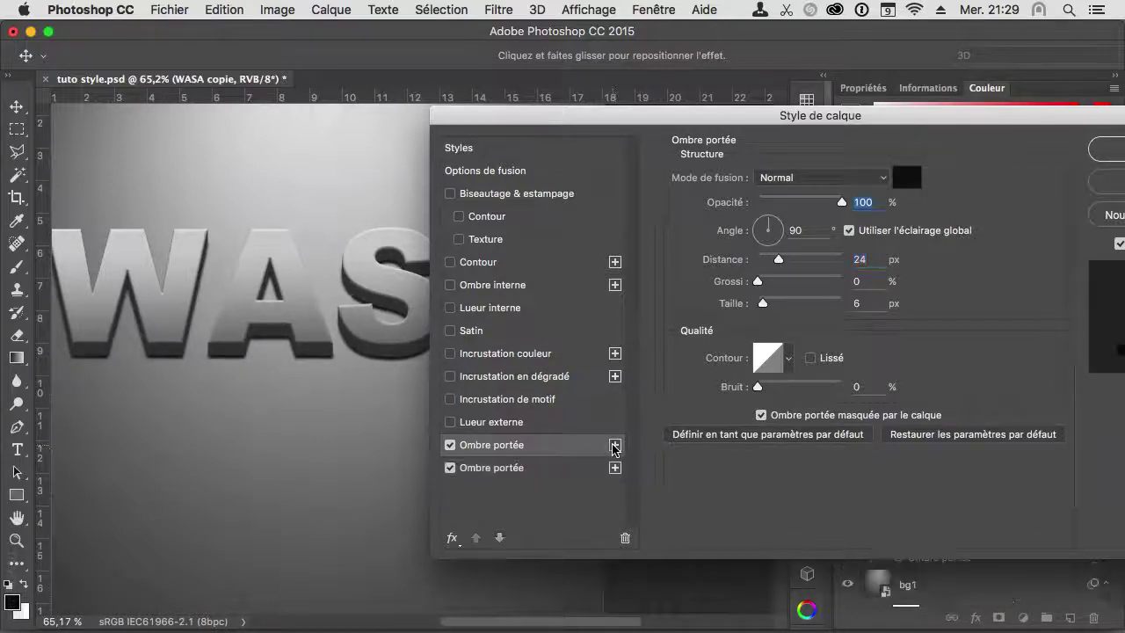
left_click_drag(778, 260, 788, 261)
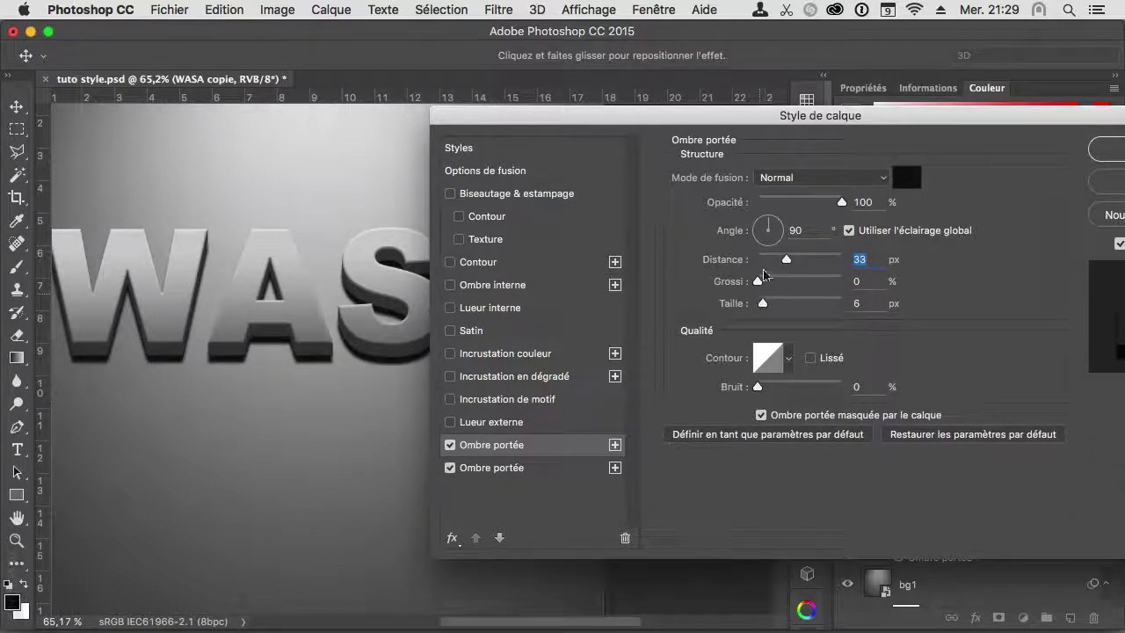
left_click_drag(825, 203, 832, 203)
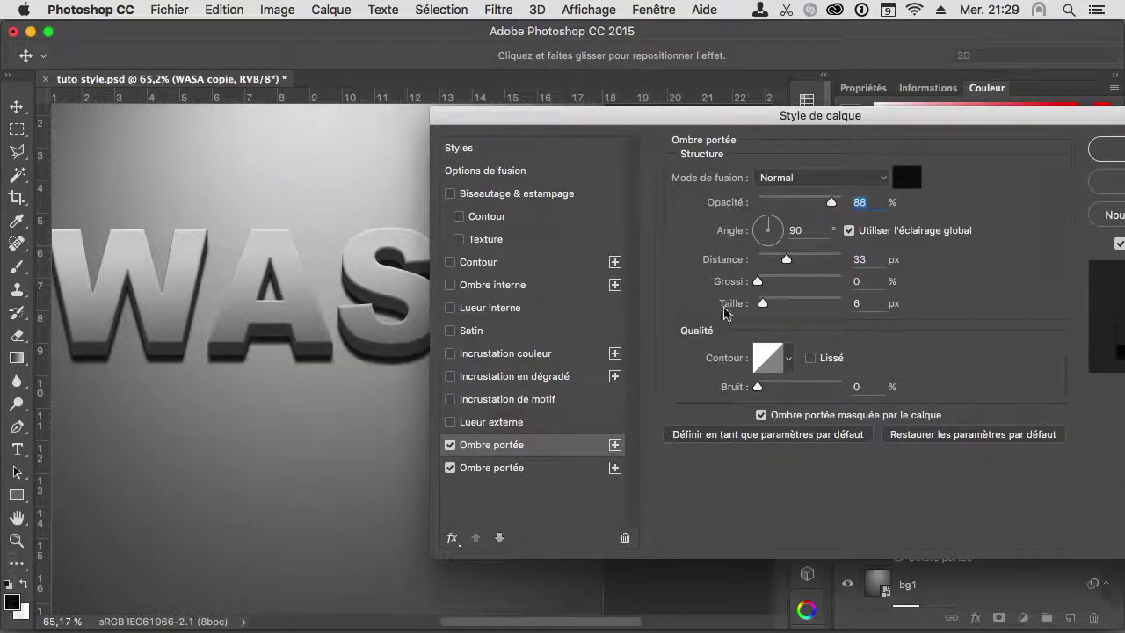
left_click(615, 446)
left_click_drag(831, 203, 820, 205)
left_click_drag(785, 262, 793, 261)
left_click(761, 304)
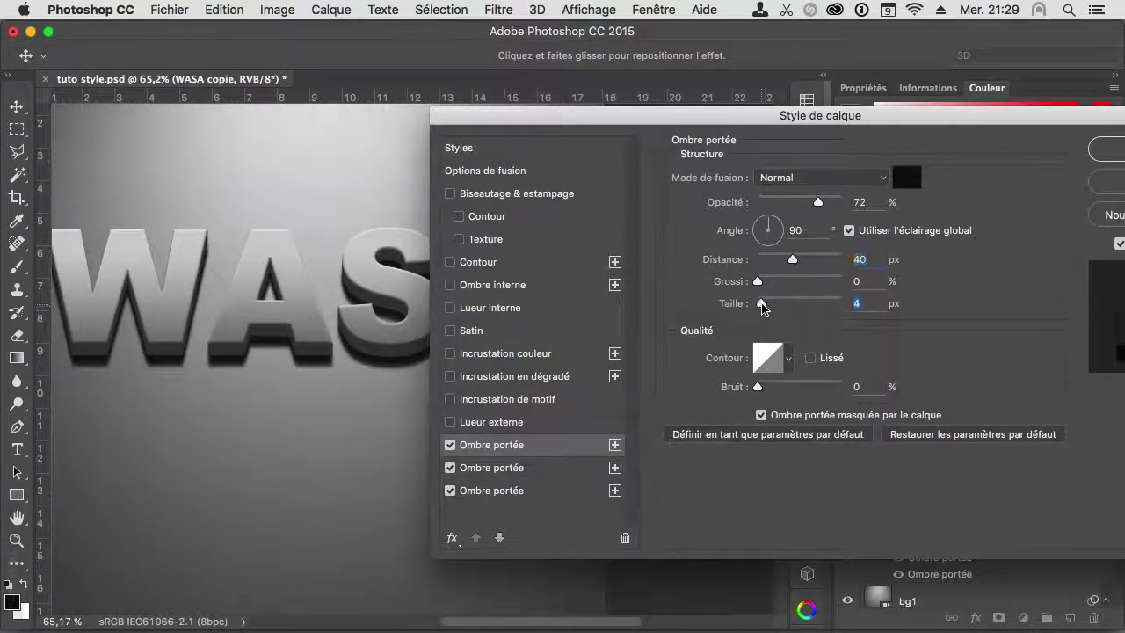
- Add a fourth drop shadow at 49 px distance with a slightly sharper size
left_click(616, 446)
left_click_drag(764, 303, 770, 305)
left_click_drag(794, 260, 804, 262)
left_click_drag(769, 304, 766, 304)
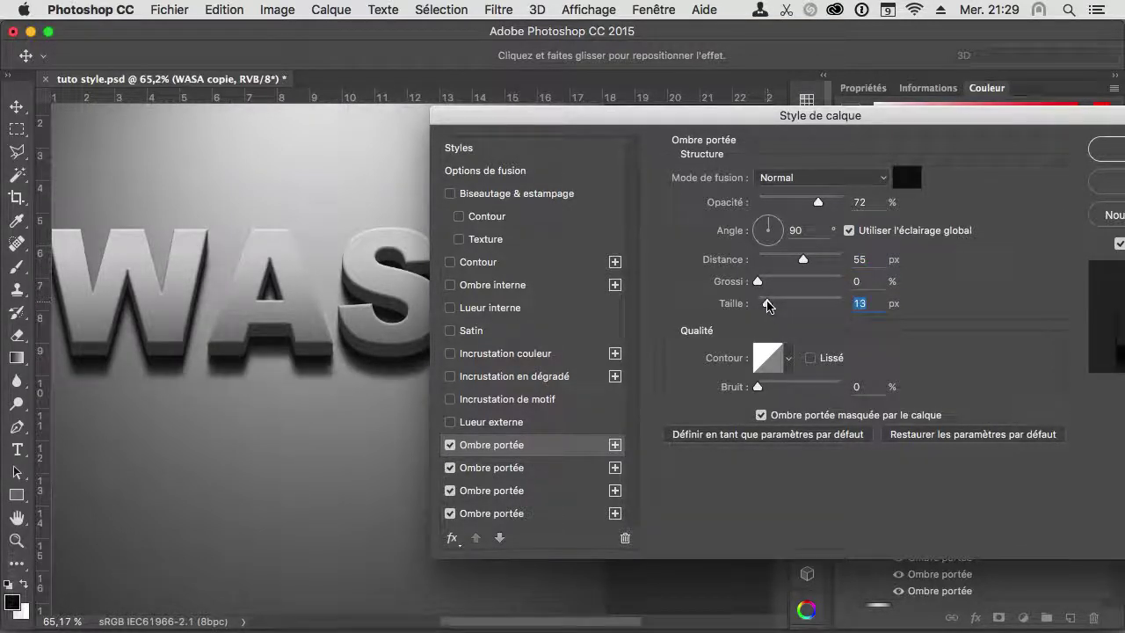
left_click_drag(802, 261, 801, 264)
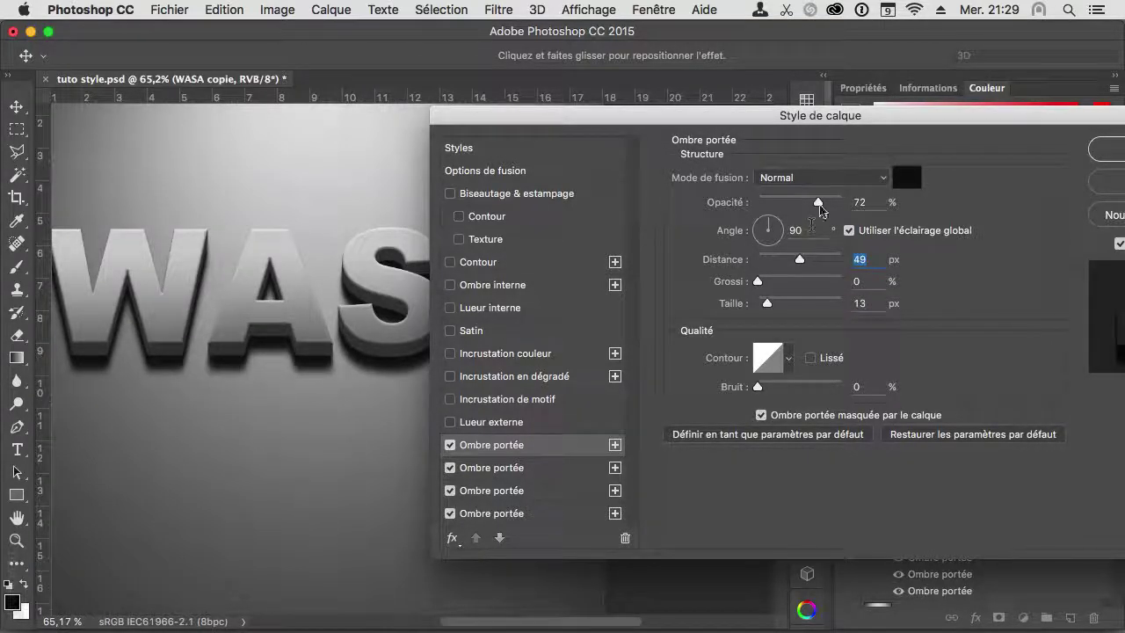
- Lower the second drop shadow's opacity to 66% and reduce the third shadow's opacity
left_click(567, 473)
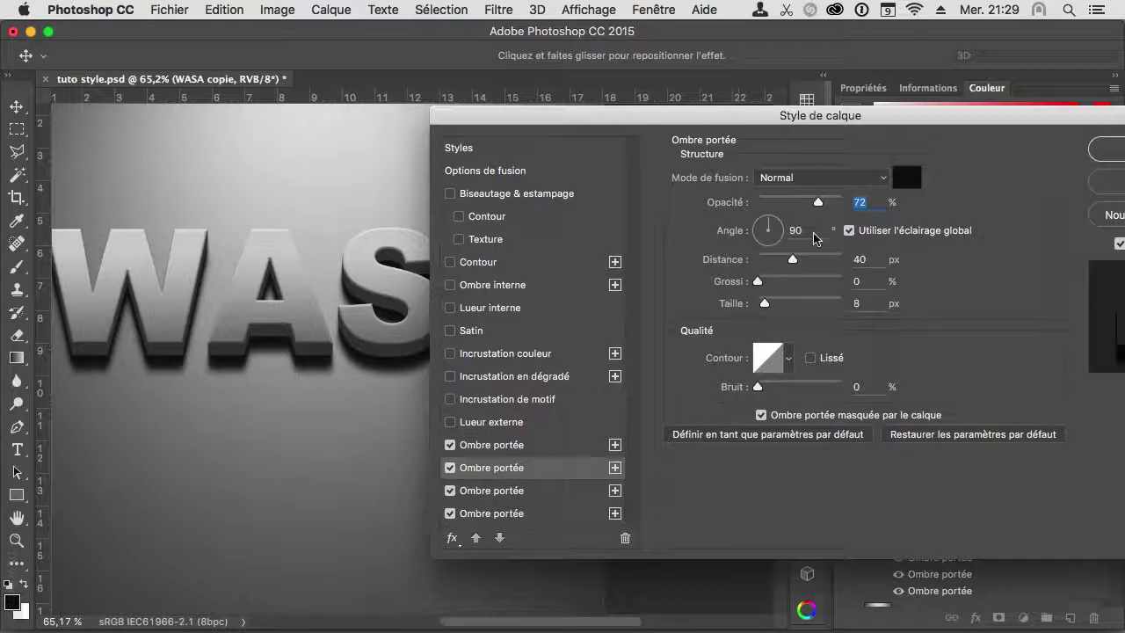
left_click_drag(818, 206, 812, 205)
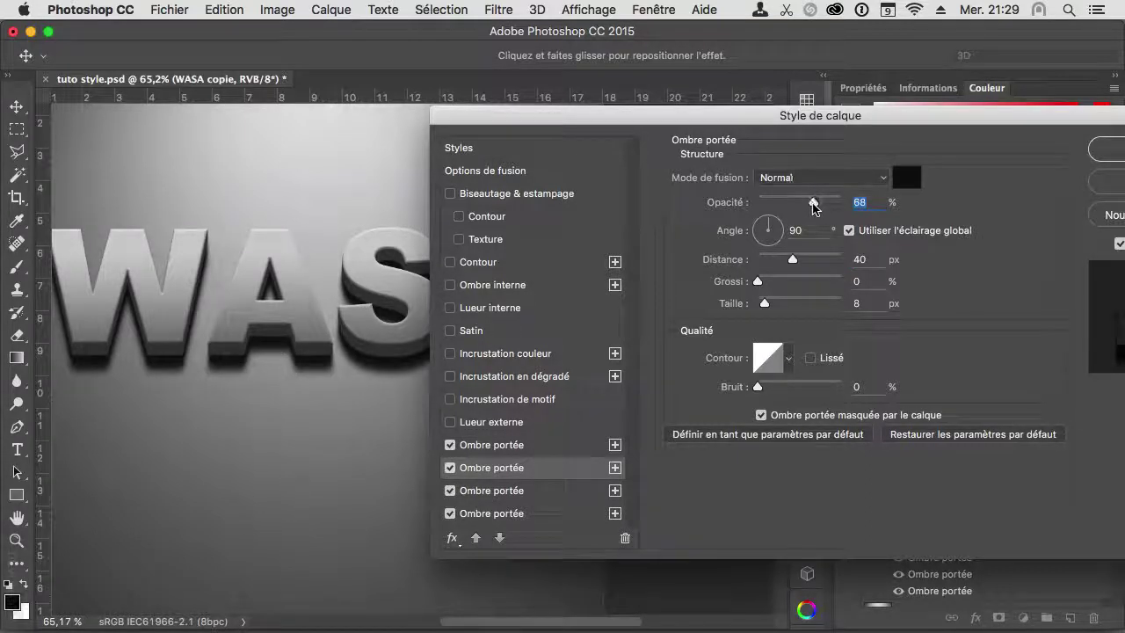
left_click(561, 499)
left_click(787, 262)
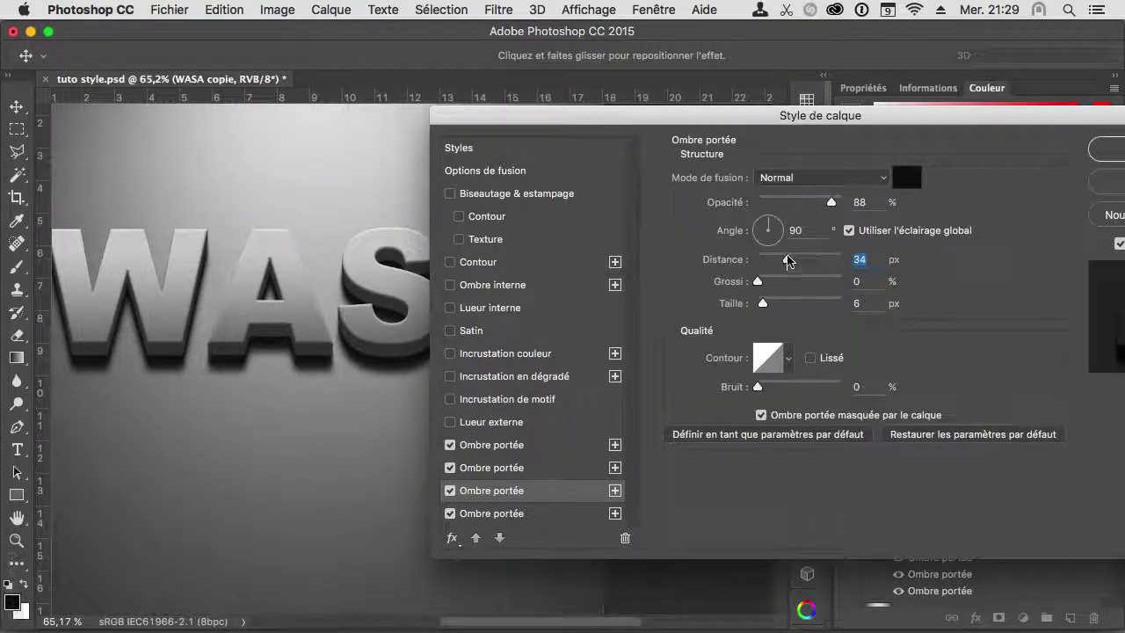
mouse_move(826, 206)
left_mouse_down()
mouse_move(799, 209)
mouse_move(812, 209)
left_mouse_up()
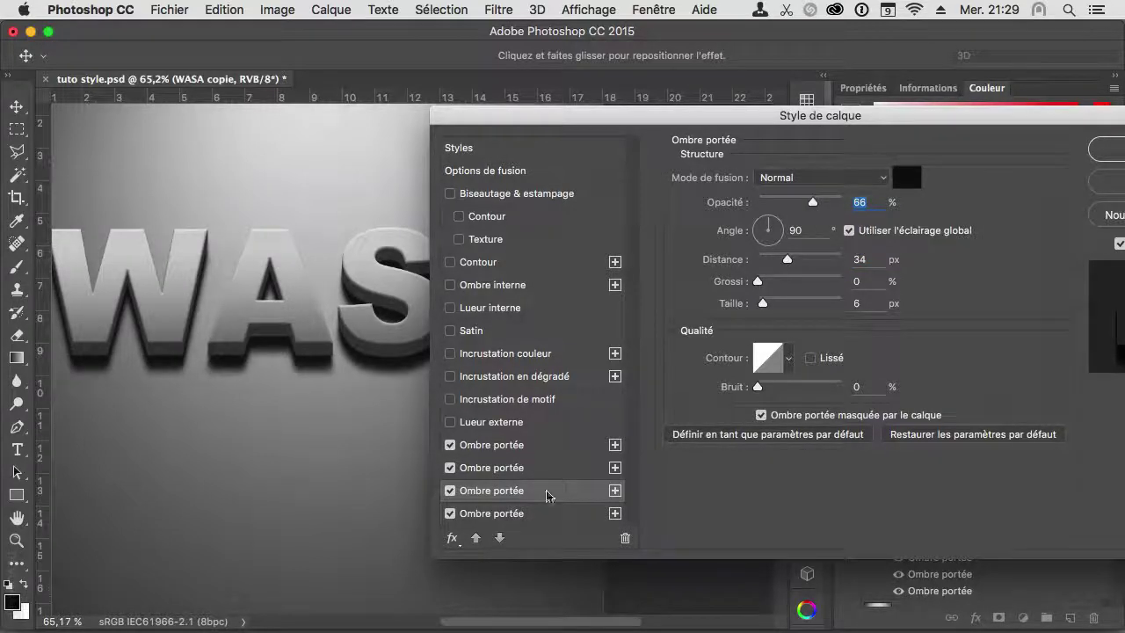
- Add two more drop shadows: one at 63 px distance, 18 px size, another beyond 67 px
left_click(607, 446)
left_click_drag(800, 260, 804, 261)
left_click_drag(766, 303, 769, 306)
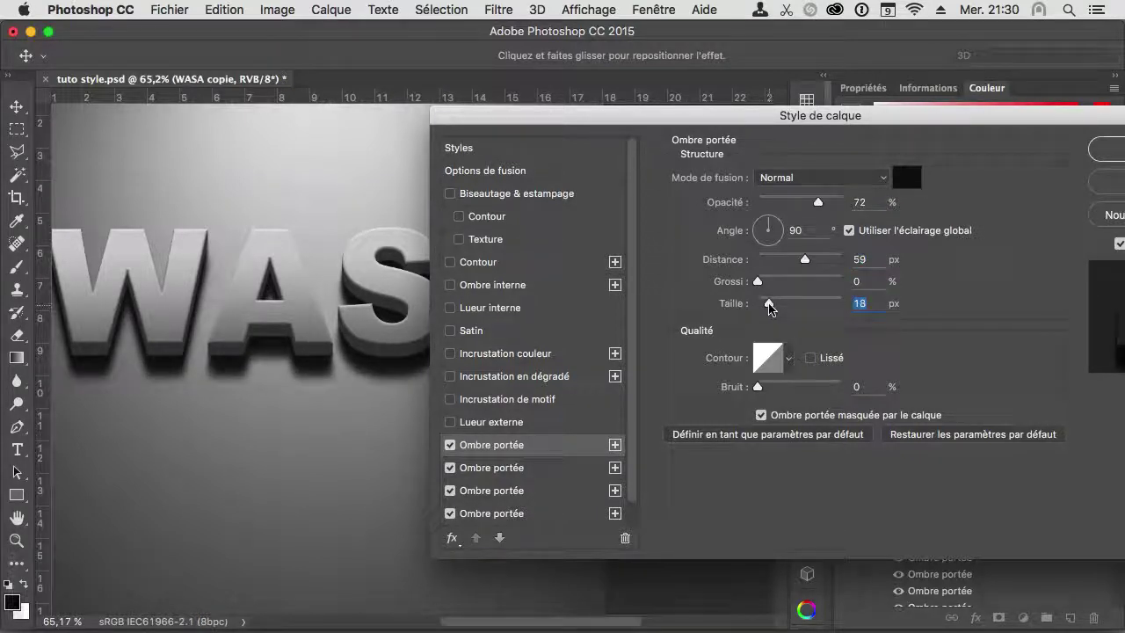
left_click(616, 444)
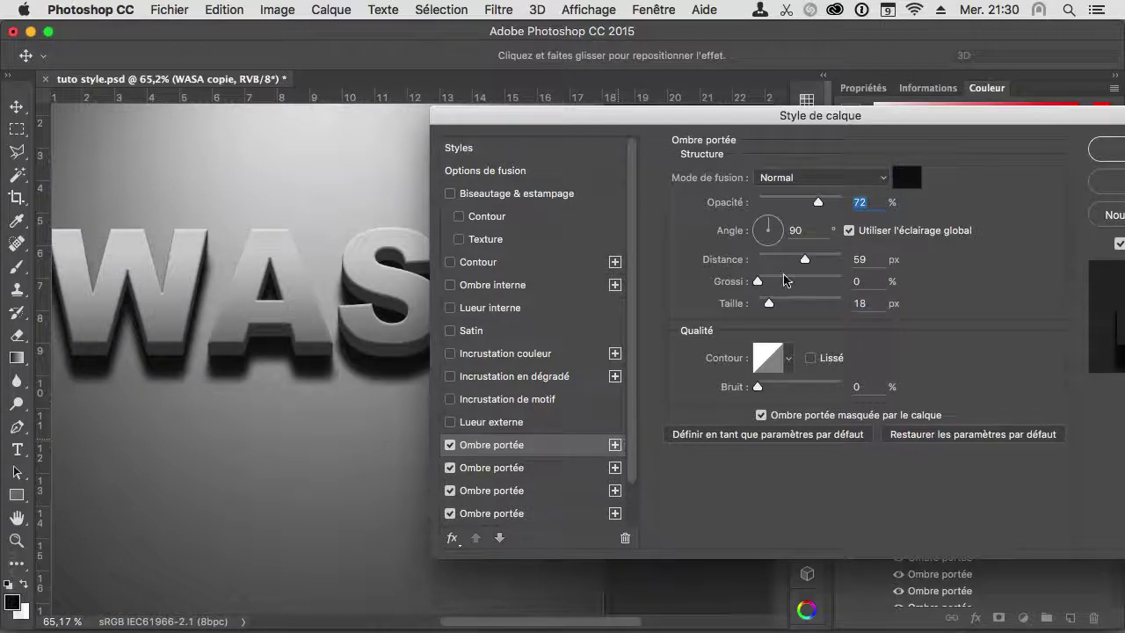
left_click_drag(805, 262, 811, 262)
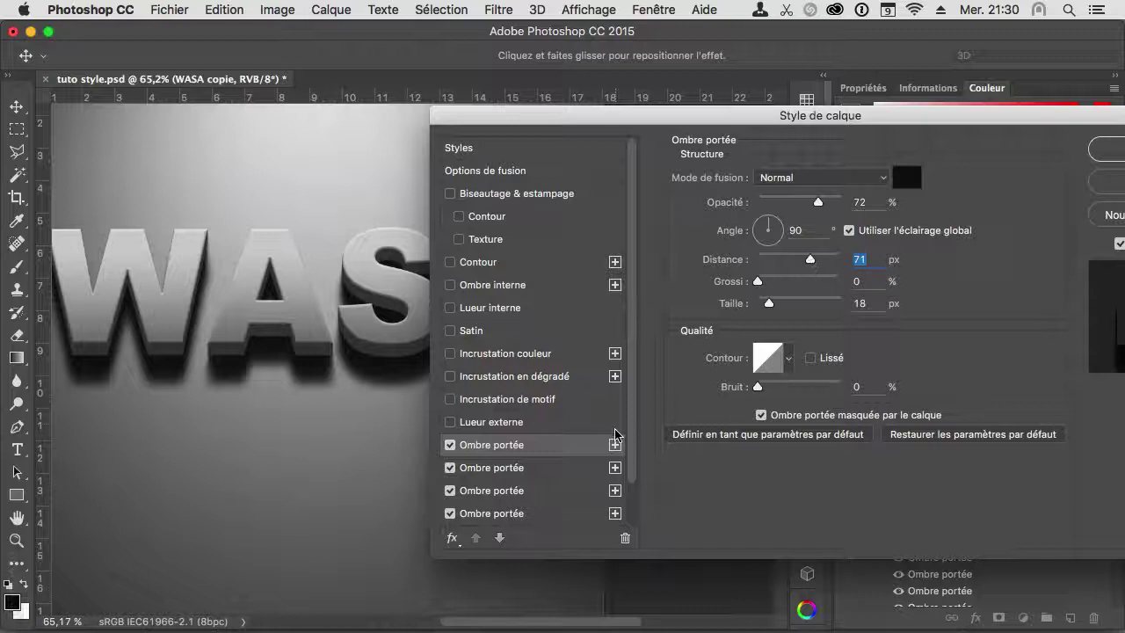
left_click_drag(811, 259, 818, 261)
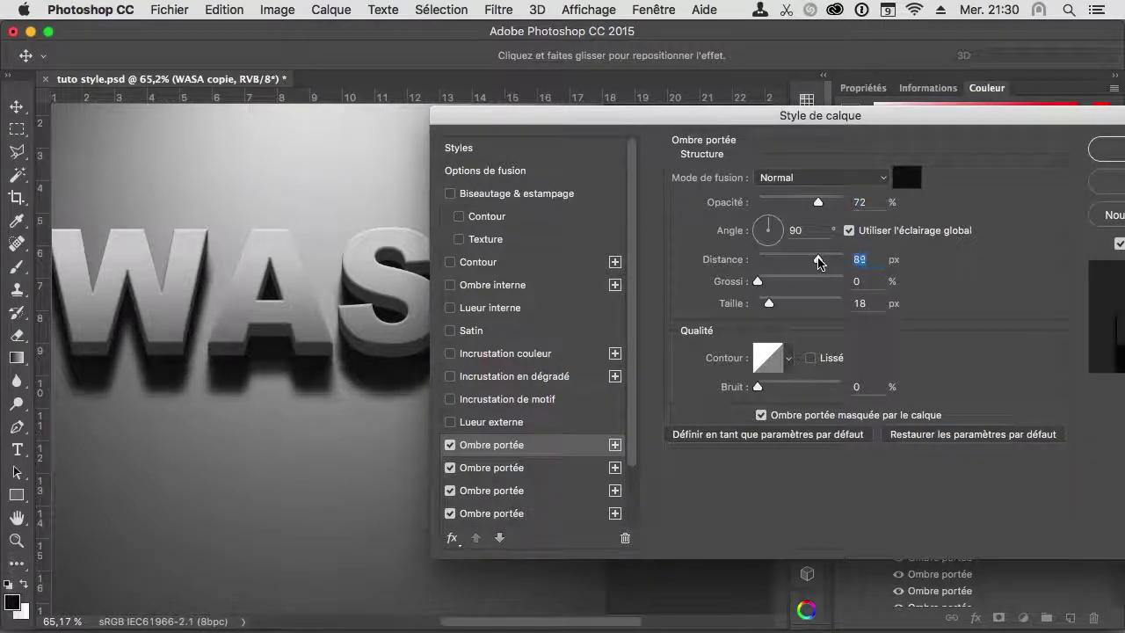
- Add two more drop shadows: one at 100 px distance, 27 px size, another farther out
left_click(616, 453)
left_click_drag(818, 259, 823, 258)
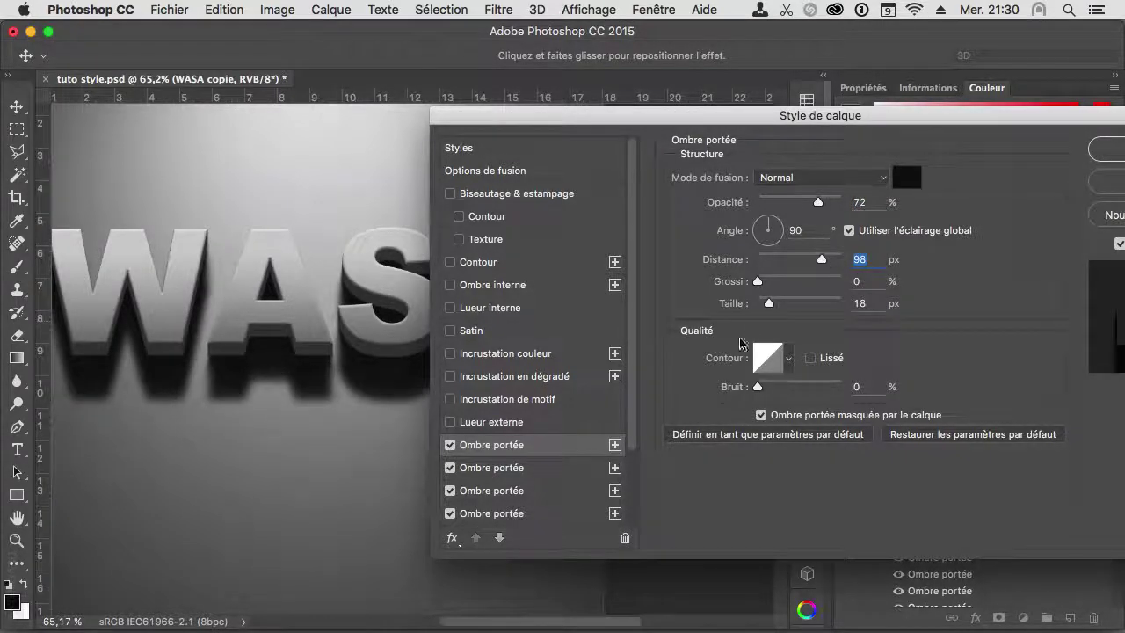
left_click_drag(770, 304, 774, 304)
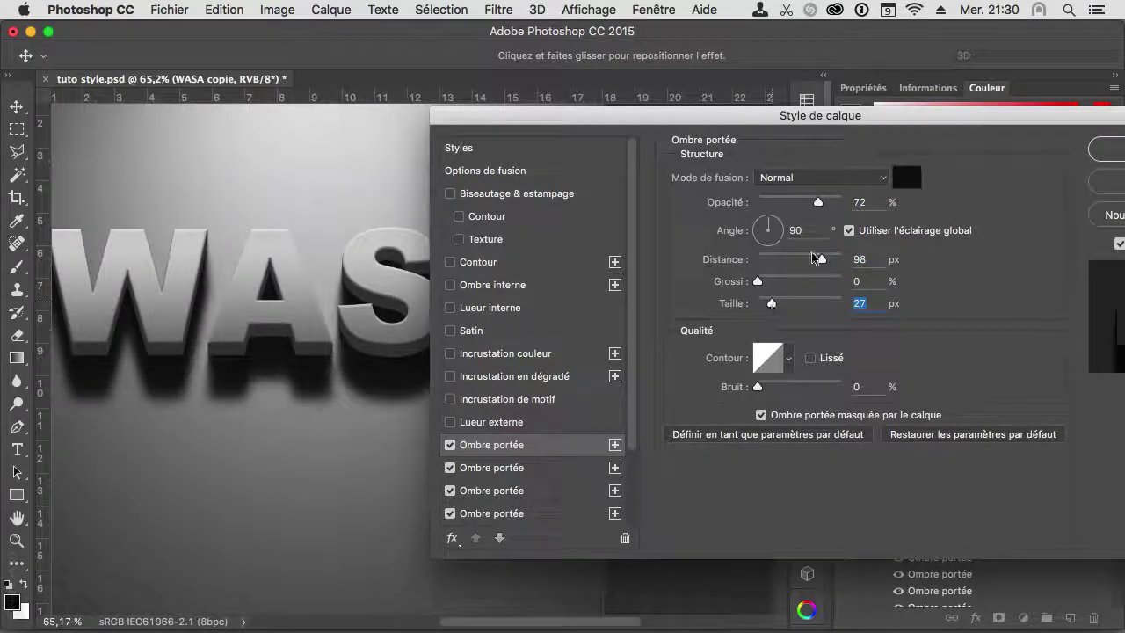
left_click_drag(821, 260, 824, 262)
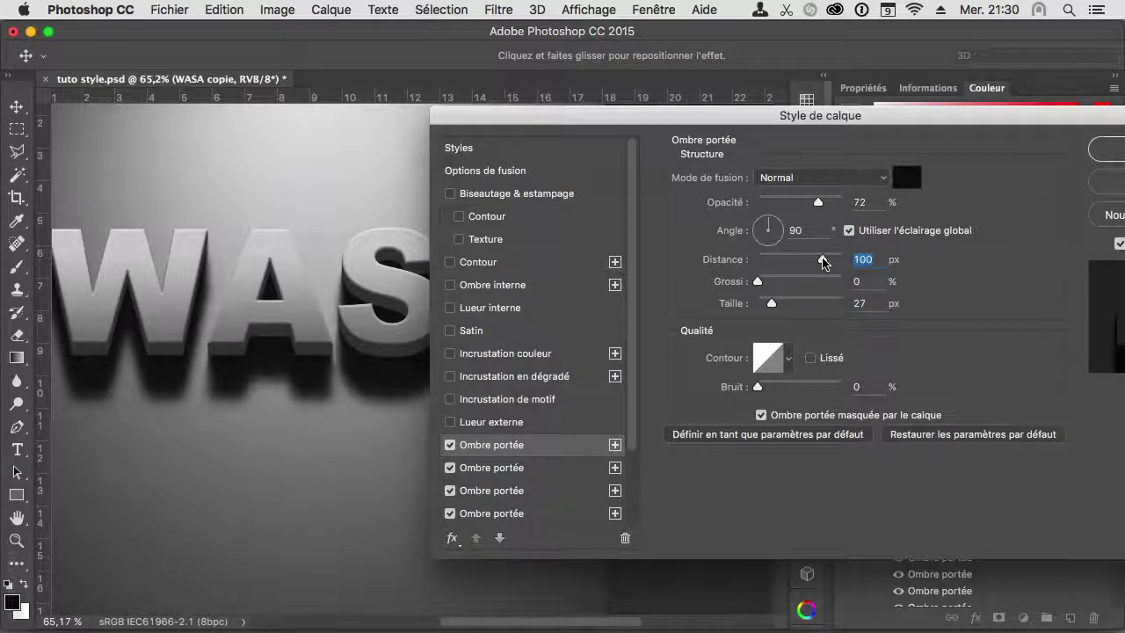
left_click(615, 445)
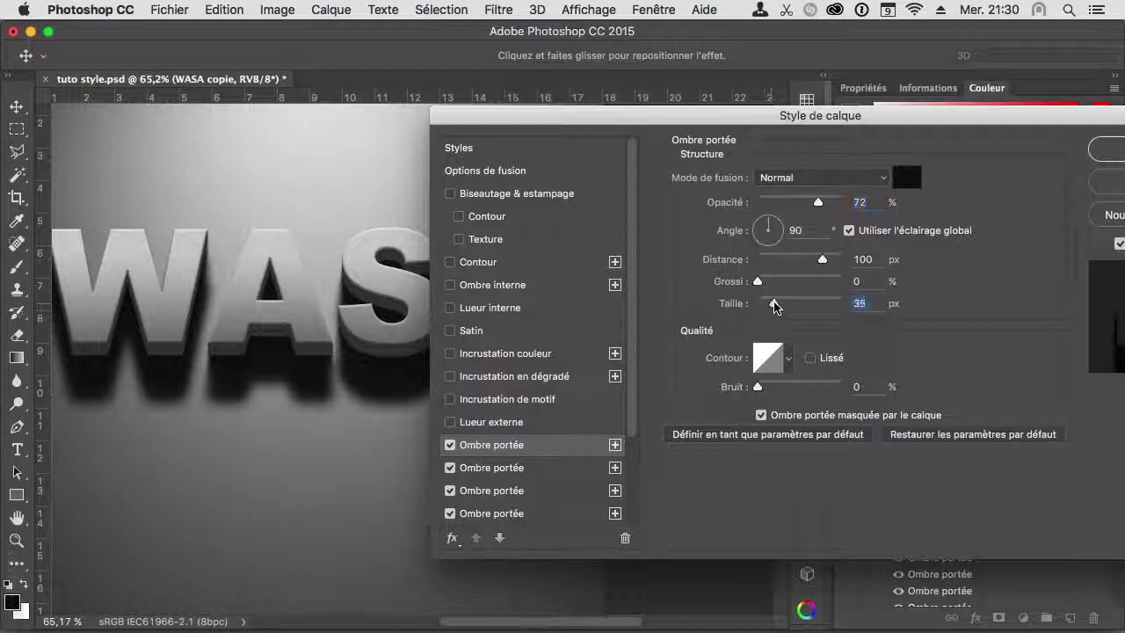
left_click_drag(822, 264, 827, 260)
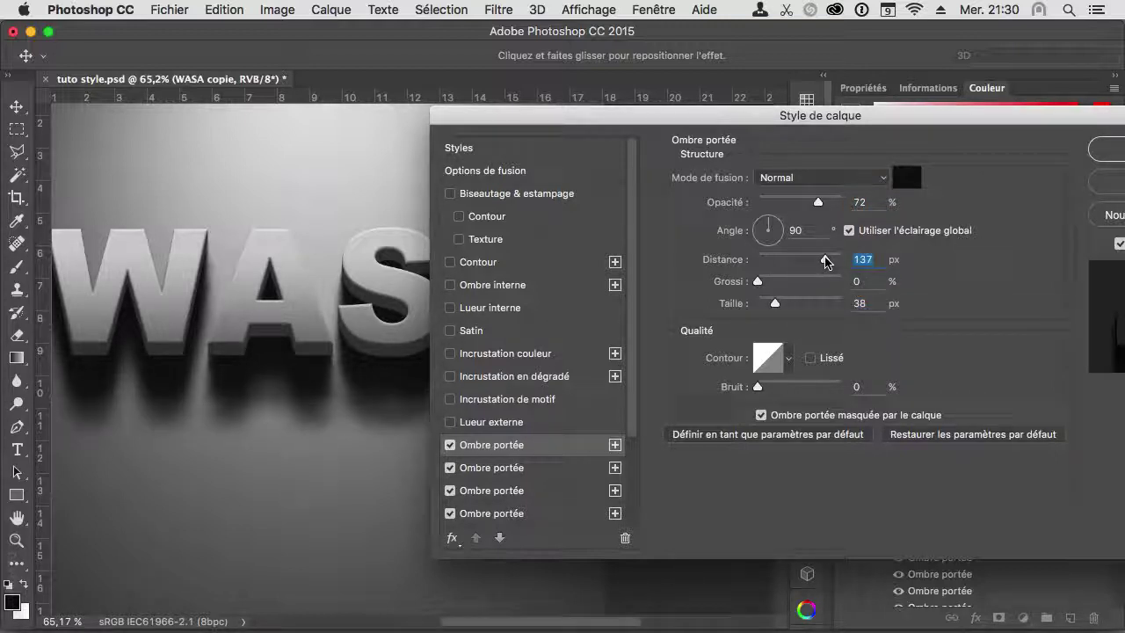
- Raise the second drop shadow's size to 32 px and the third's to 38 px
left_click(578, 469)
left_click_drag(771, 304, 769, 306)
left_click(556, 489)
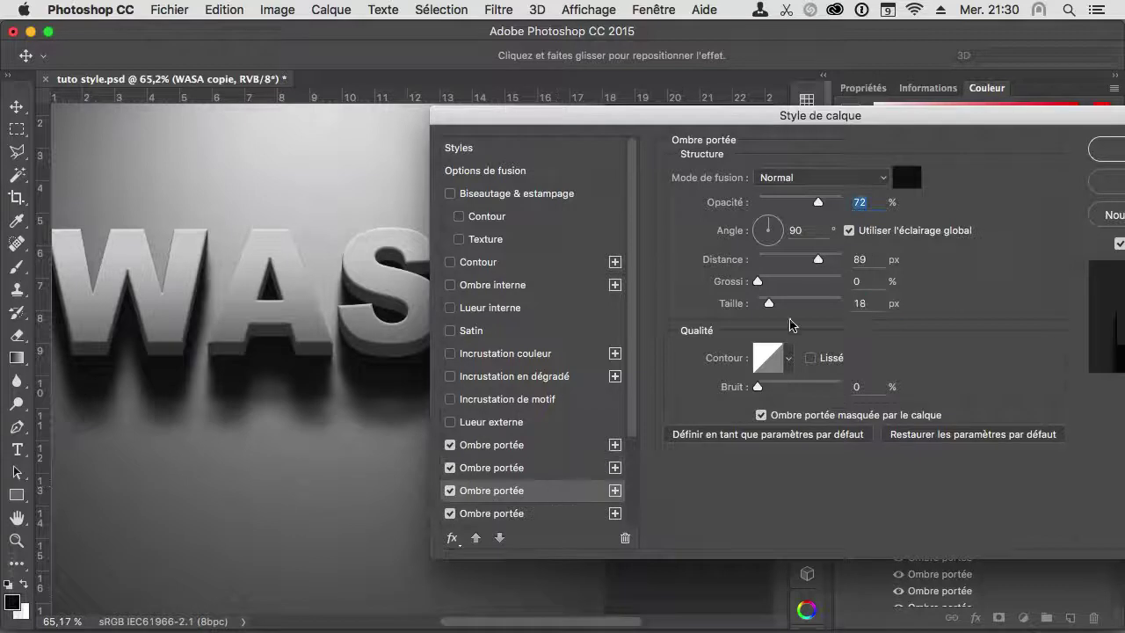
left_click(771, 304)
left_click_drag(775, 306, 779, 306)
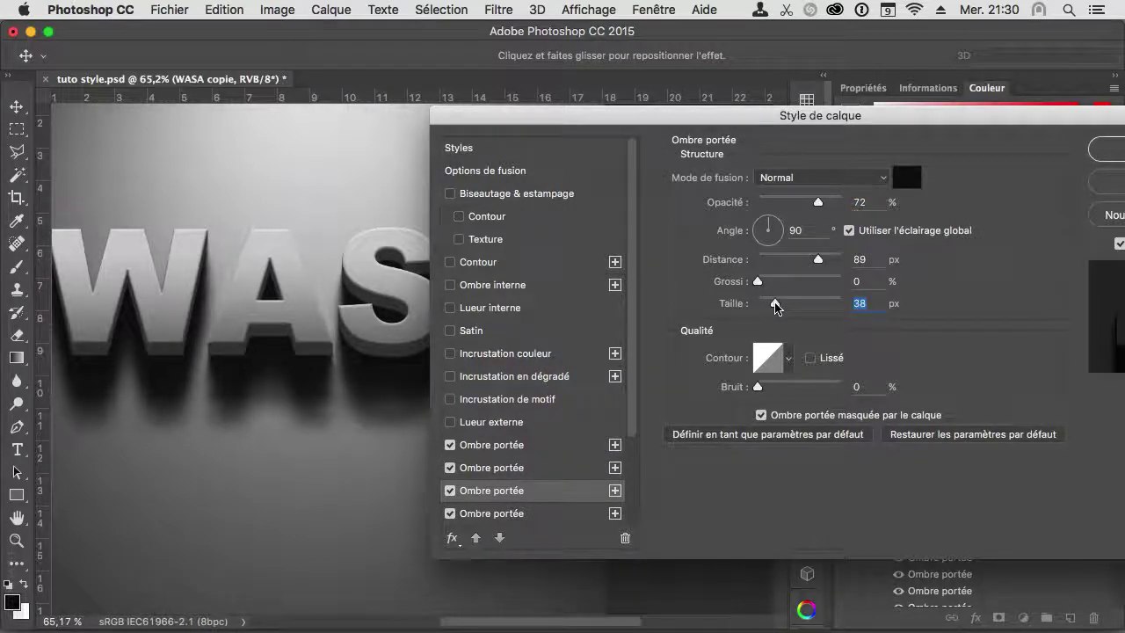
scroll(182, 347, "down", 5)
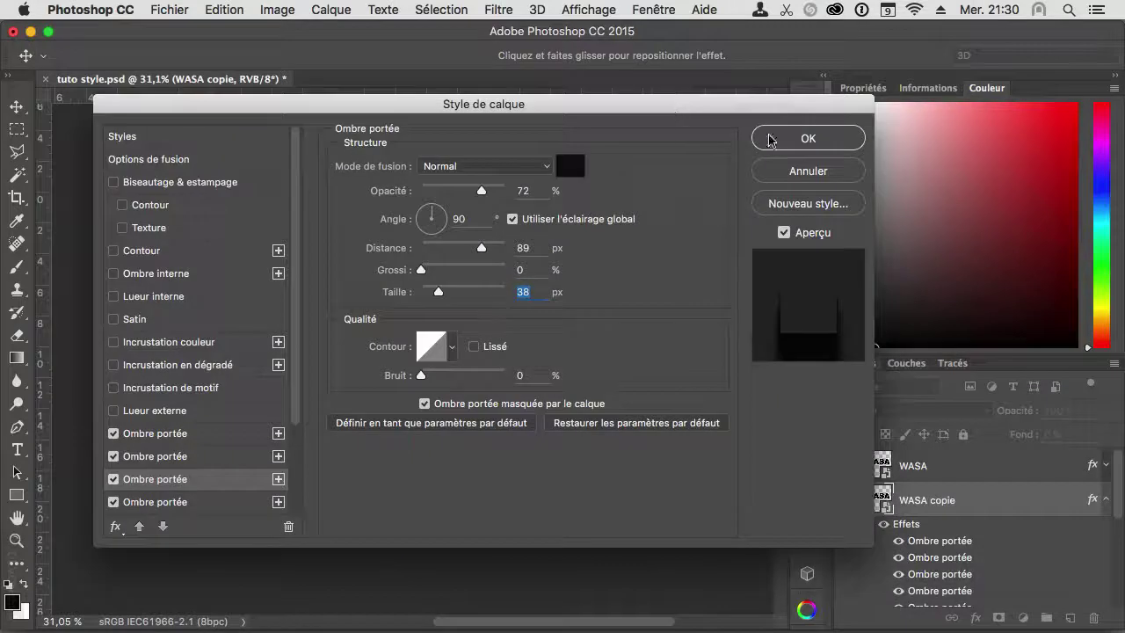
- Apply the shadow styles and set WASA copie to Produit blending at 75% opacity
left_click(788, 143)
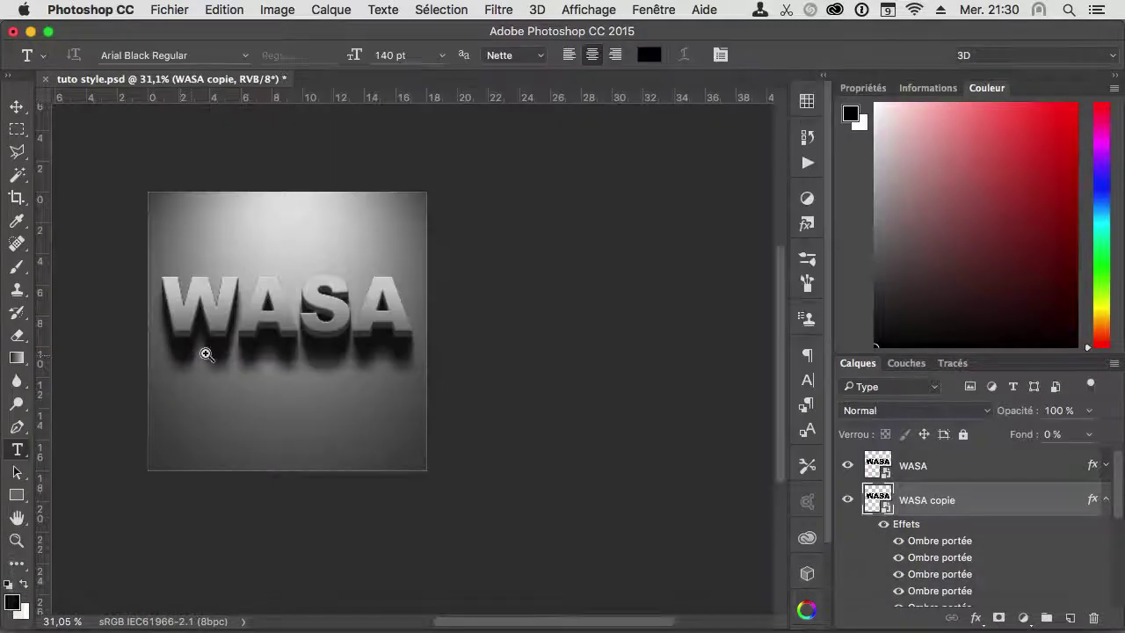
scroll(246, 334, "up", 1)
left_click(937, 411)
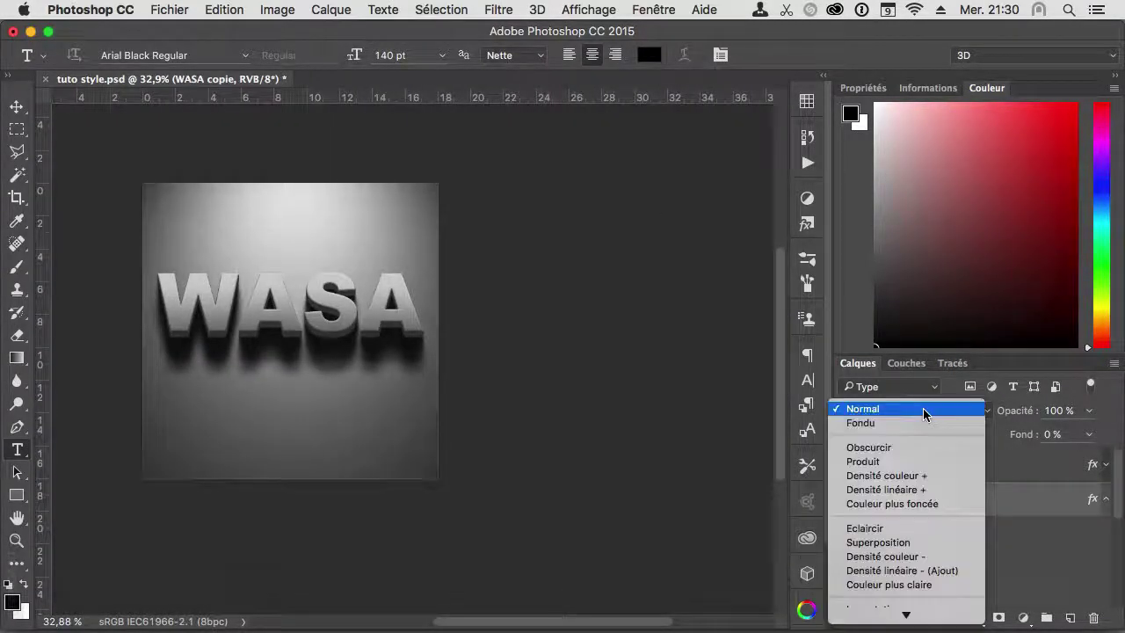
left_click(904, 463)
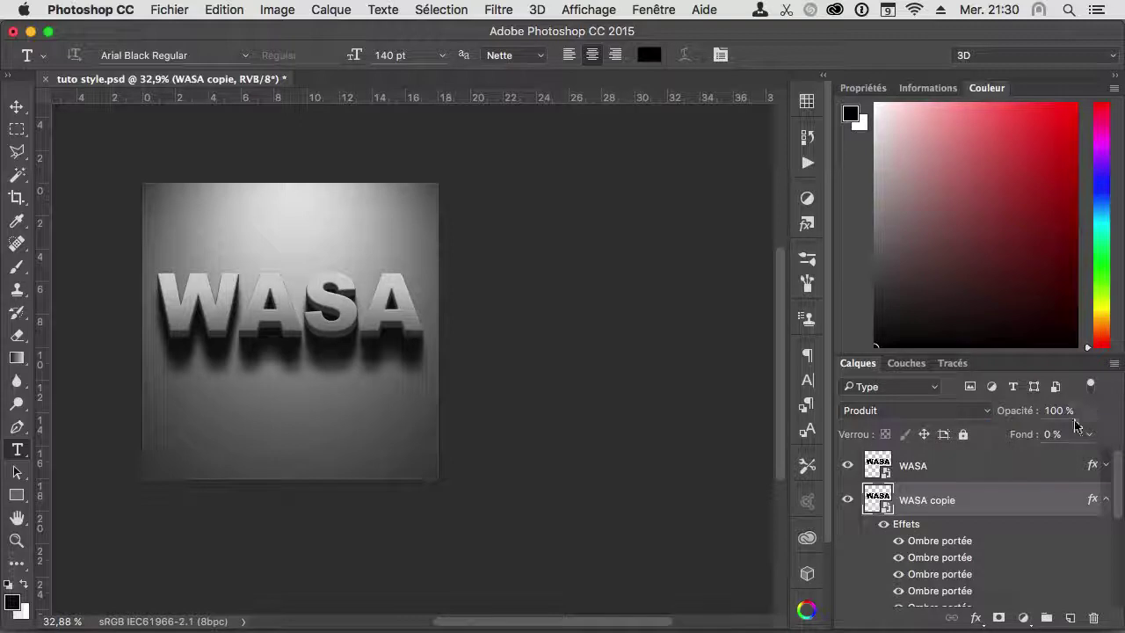
left_click_drag(1020, 416, 996, 421)
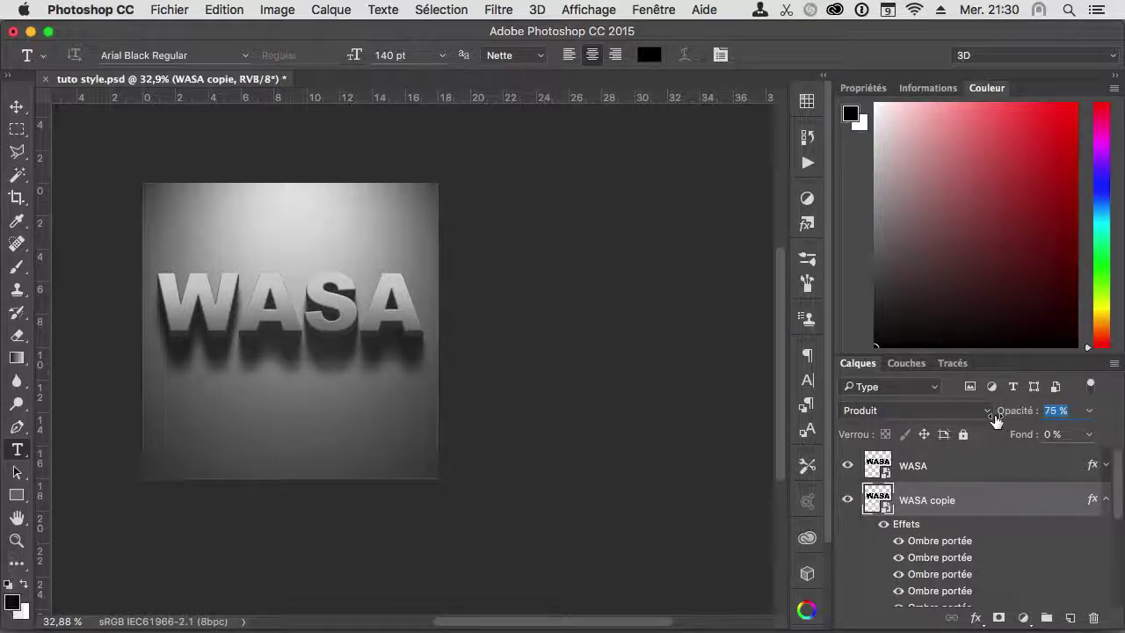
- Zoom in on the text and open the original WASA layer's style settings
left_click_drag(269, 327, 291, 333)
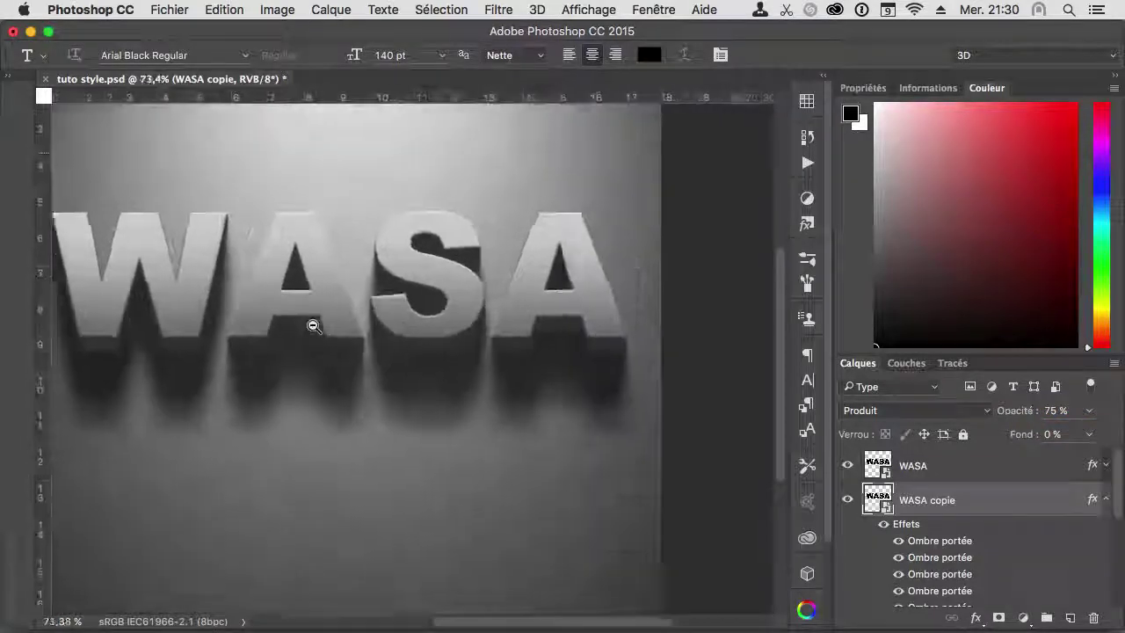
double_click(946, 545)
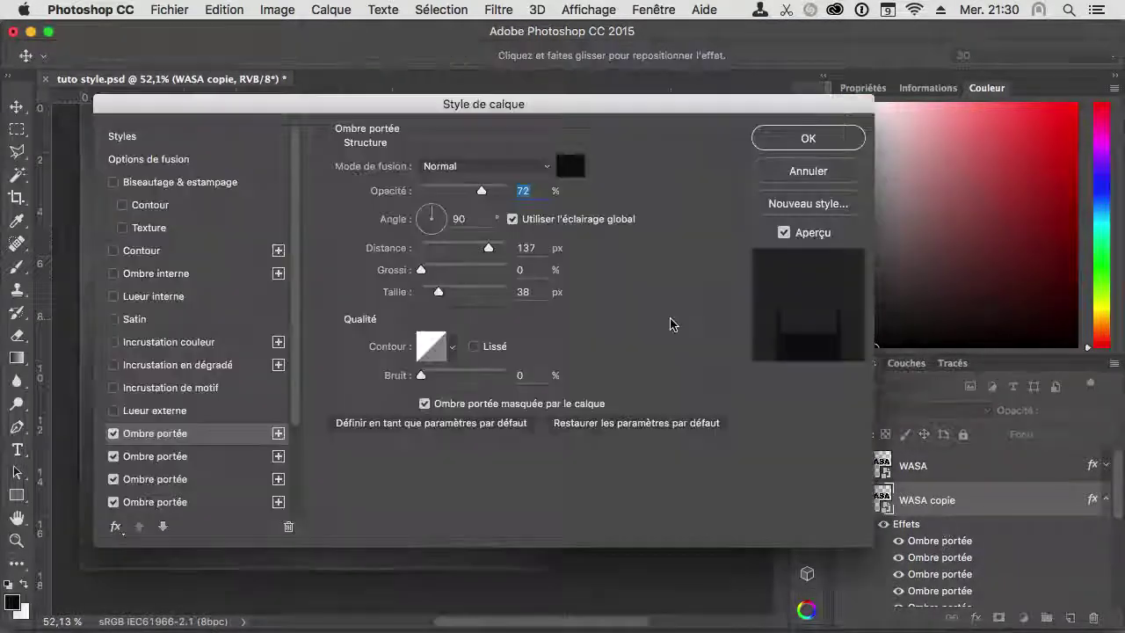
left_click_drag(273, 107, 747, 195)
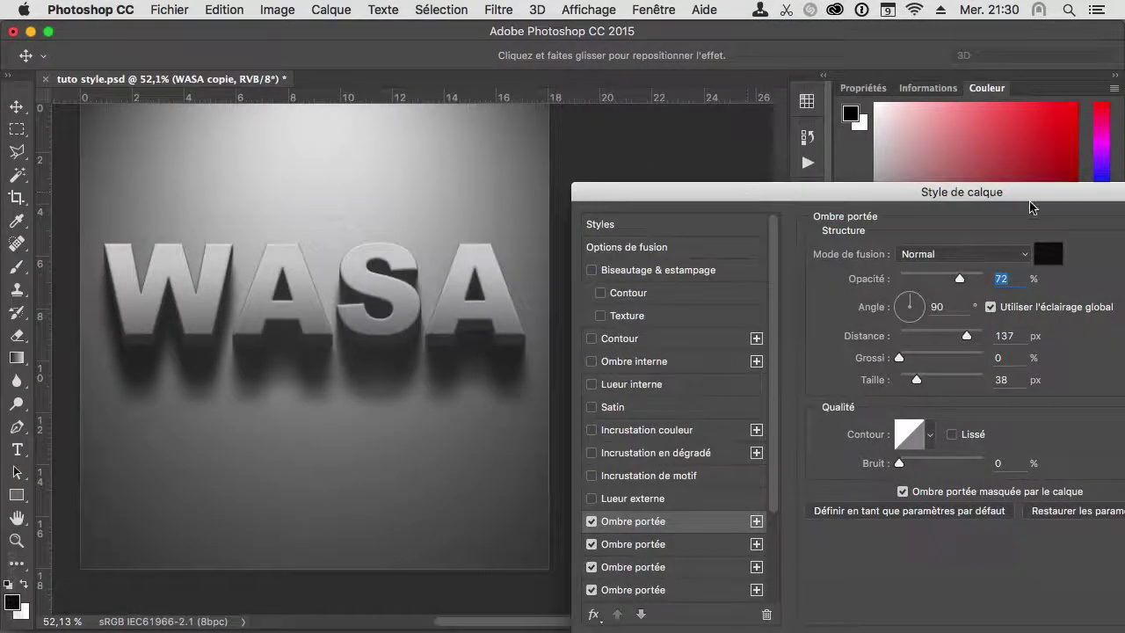
left_click_drag(1033, 207, 719, 234)
left_click(962, 223)
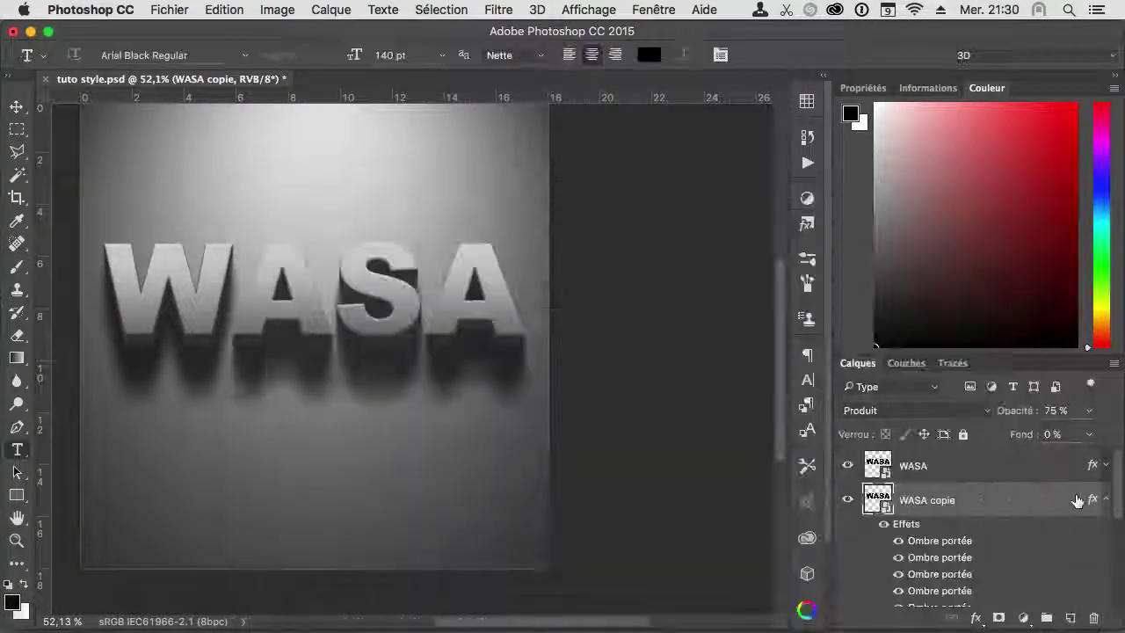
left_click(1105, 499)
double_click(1029, 467)
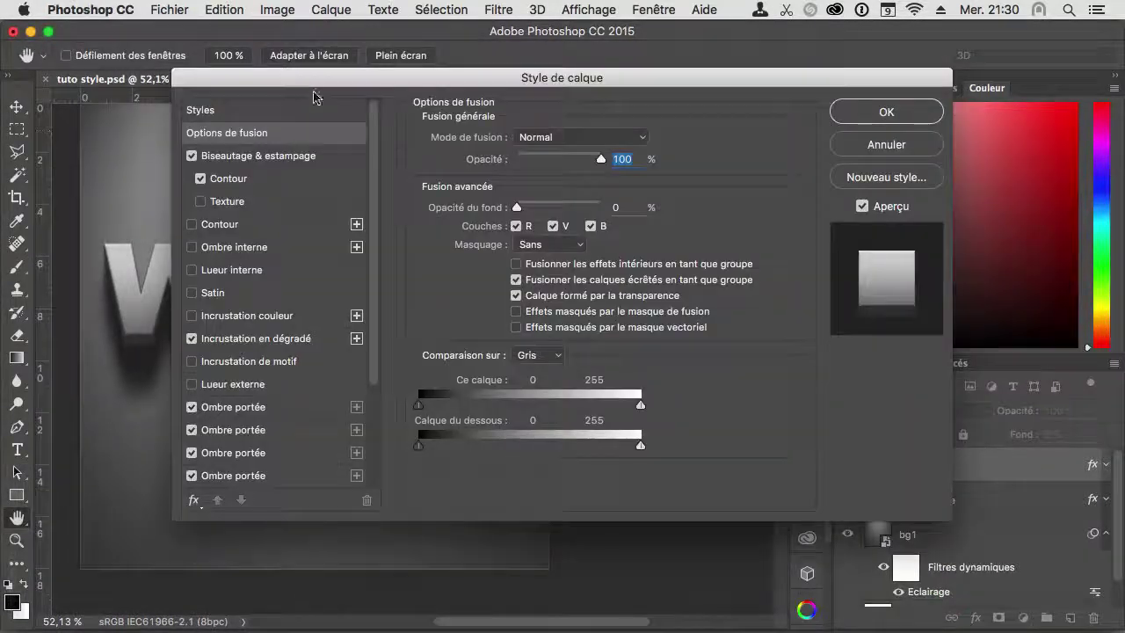
- Angle the WASA layer's first drop shadow to 135° toward the lower right and apply it
left_click_drag(314, 92, 643, 115)
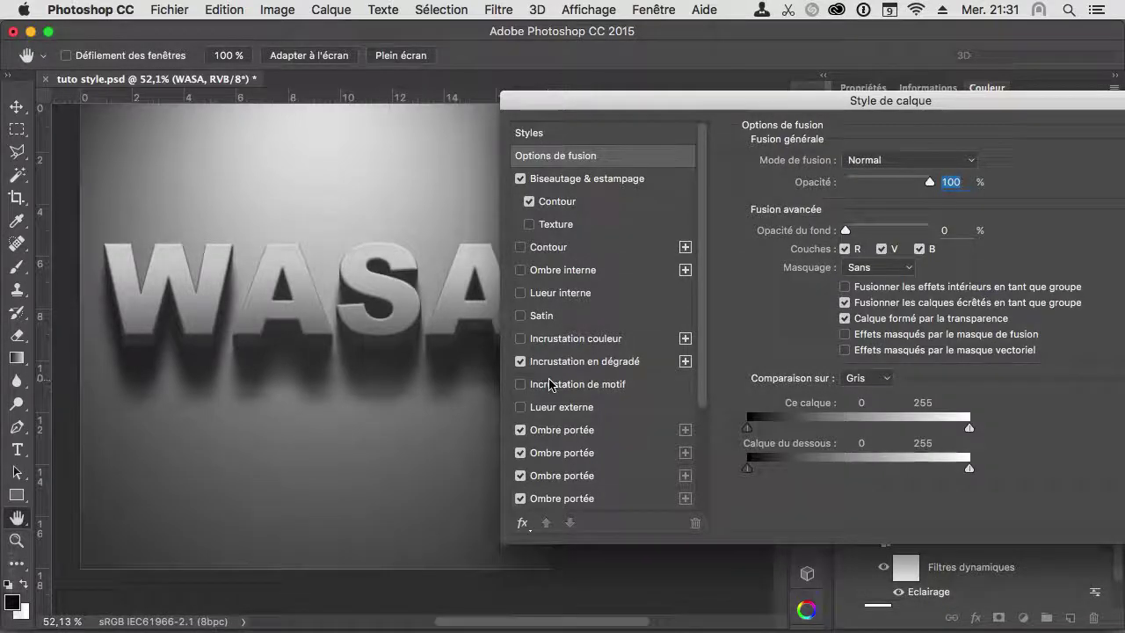
left_click(560, 431)
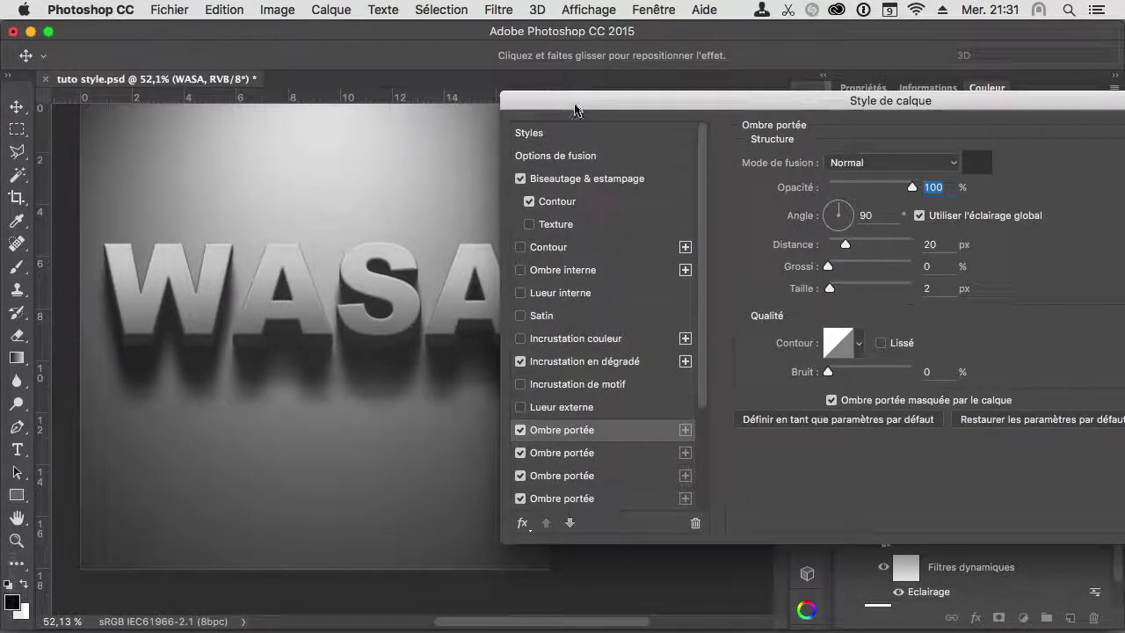
left_click_drag(575, 109, 619, 136)
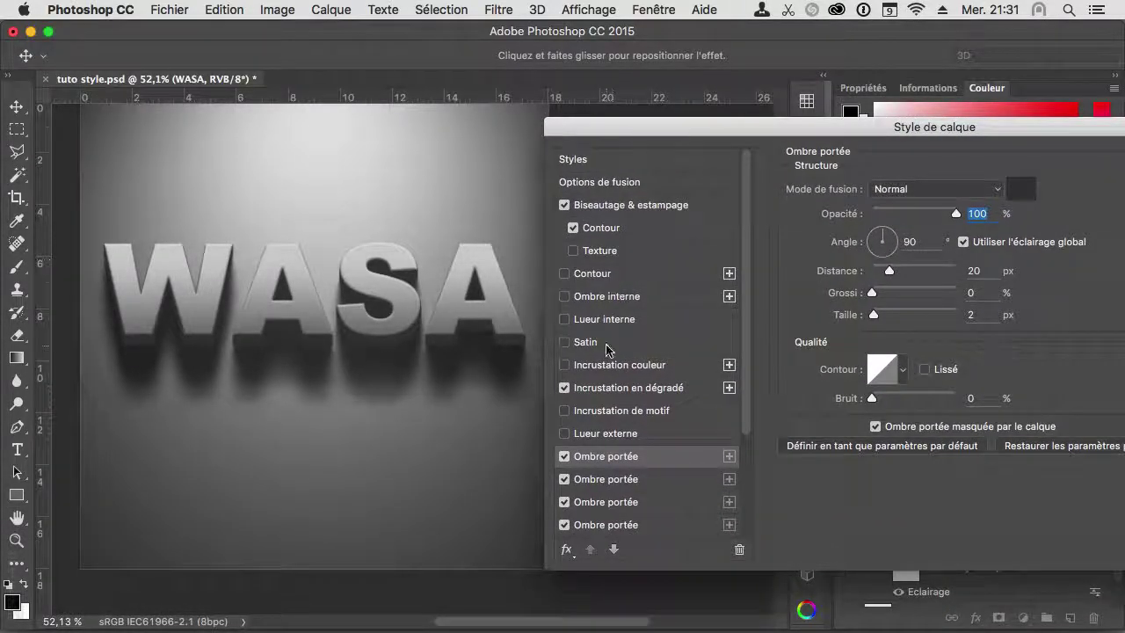
mouse_move(888, 239)
left_mouse_down()
mouse_move(881, 257)
mouse_move(876, 235)
mouse_move(898, 244)
mouse_move(883, 235)
left_mouse_up()
left_click(876, 236)
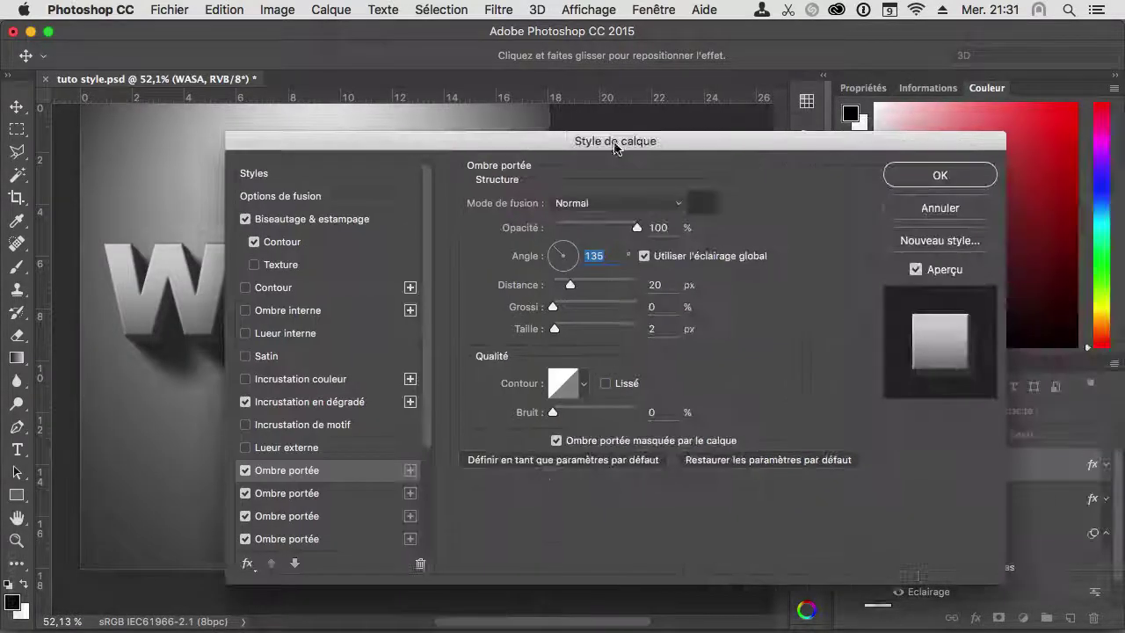
left_click_drag(936, 128, 615, 142)
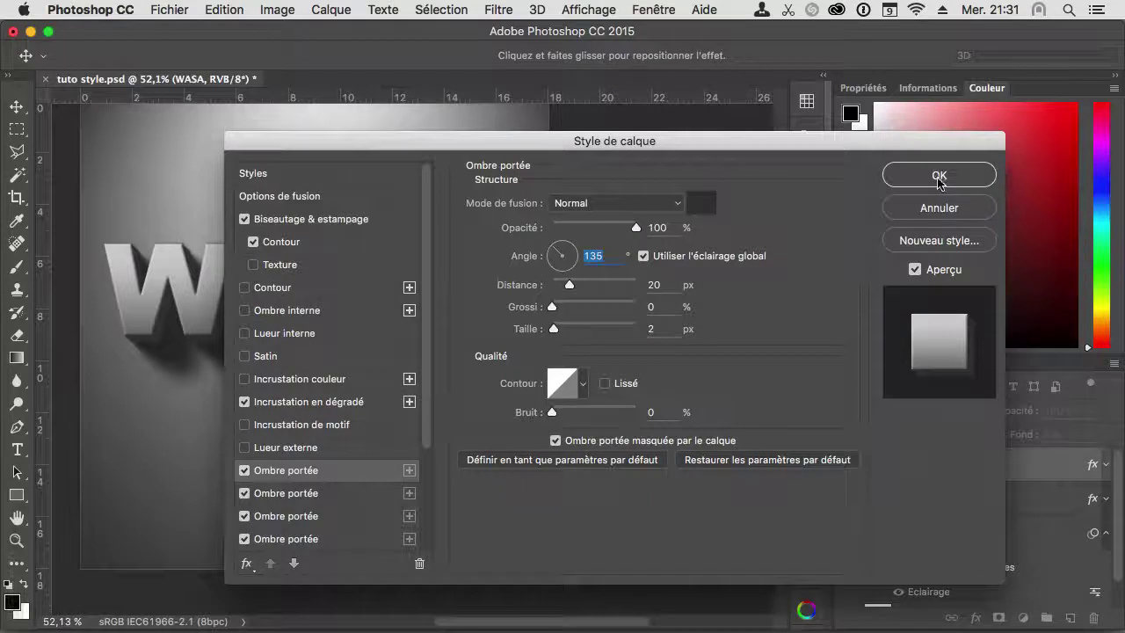
left_click(939, 177)
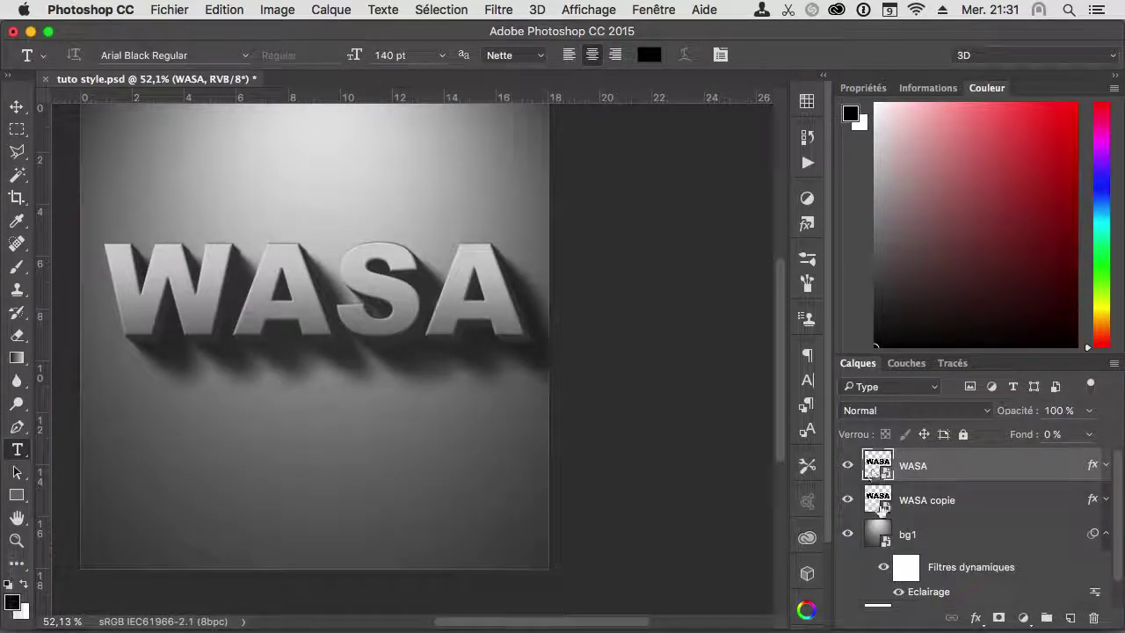
- Edit the WASA smart object, keeping its embedded profile, and retype the text as WISI
double_click(877, 466)
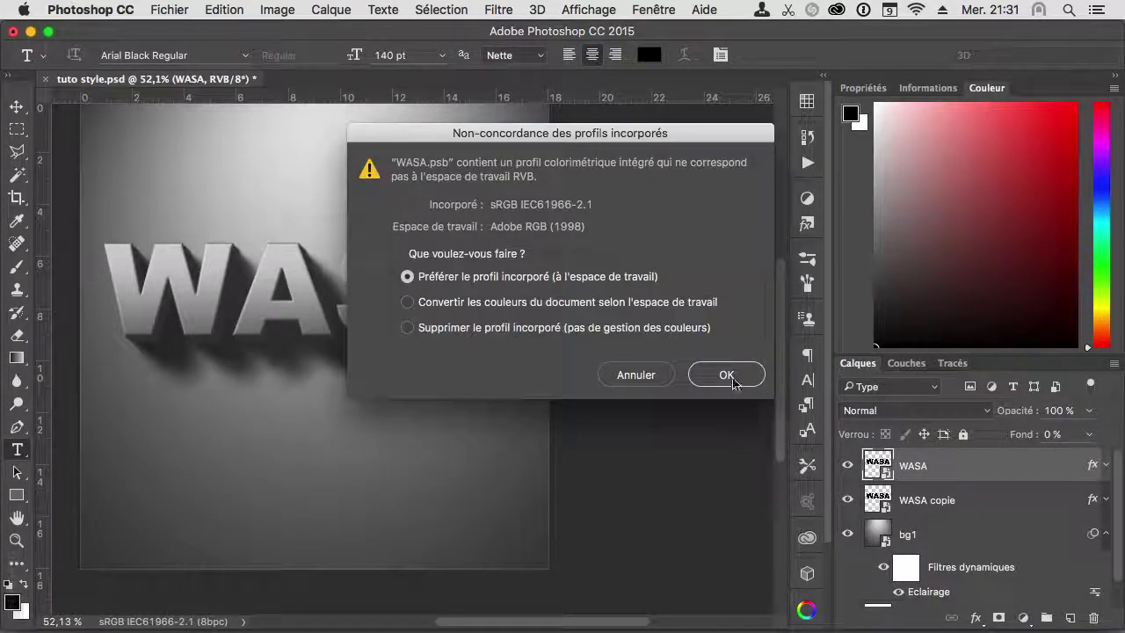
left_click(726, 374)
double_click(497, 376)
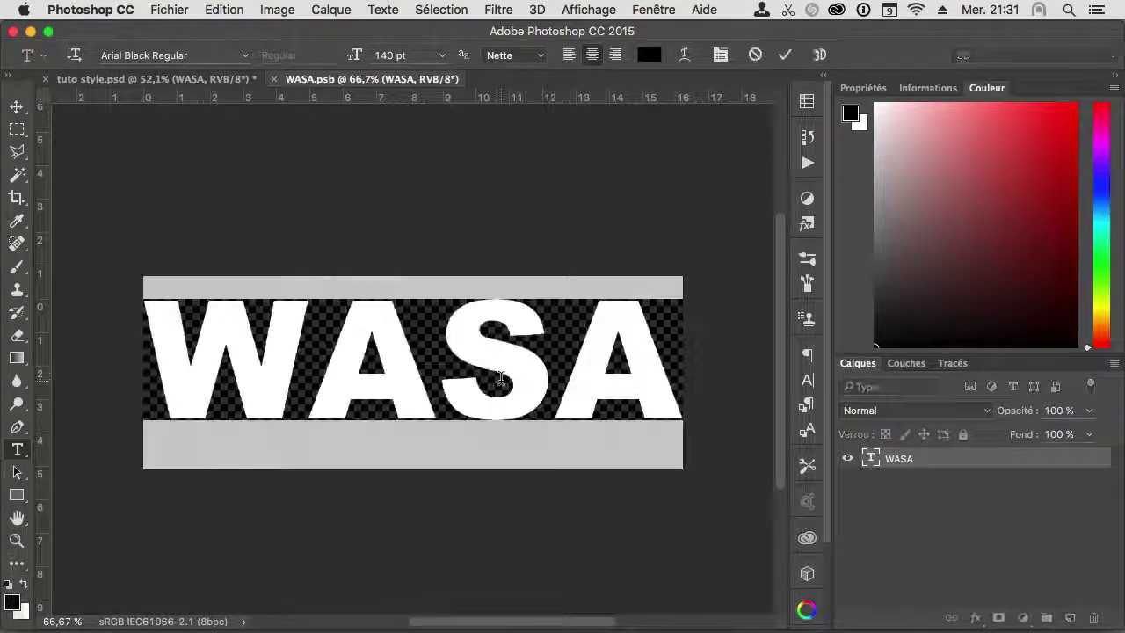
type("WISI")
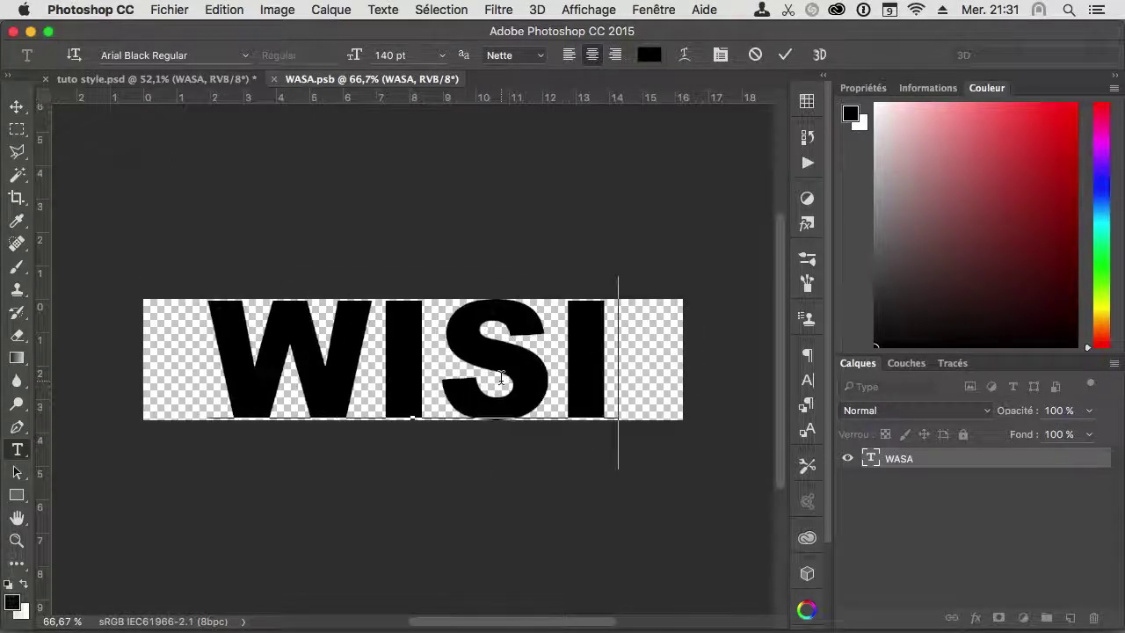
key("super+Return")
- Save and close the smart object, then zoom in on the WISI text in tuto style.psd
key("super+s")
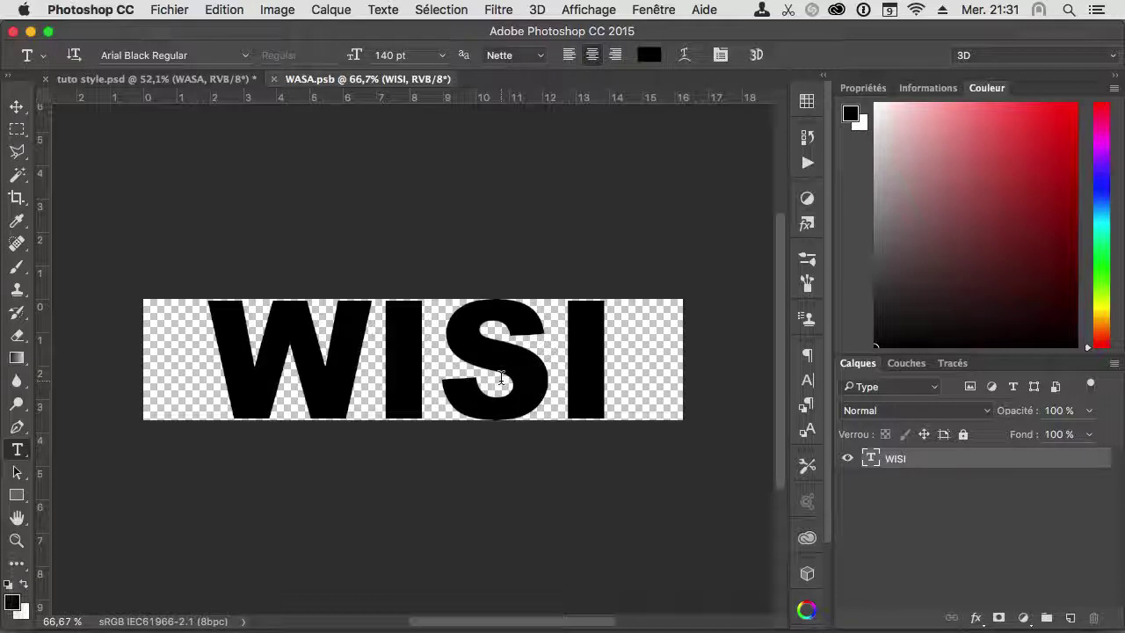
key("super+w")
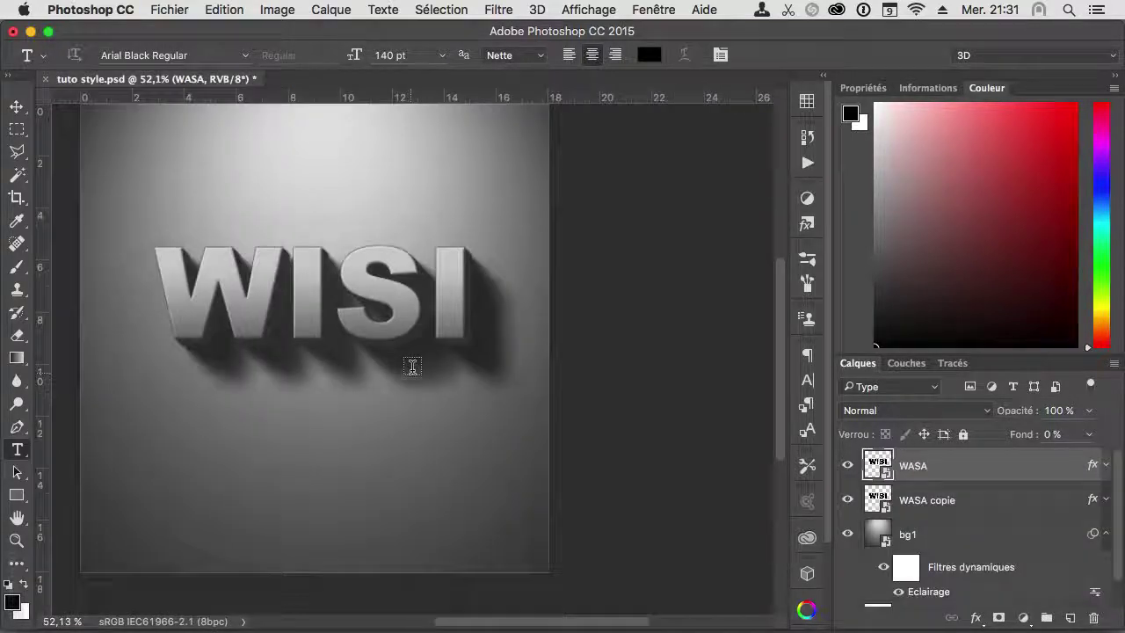
mouse_move(224, 324)
left_mouse_down()
mouse_move(284, 326)
mouse_move(276, 337)
left_mouse_up()
left_click_drag(427, 302, 383, 355)
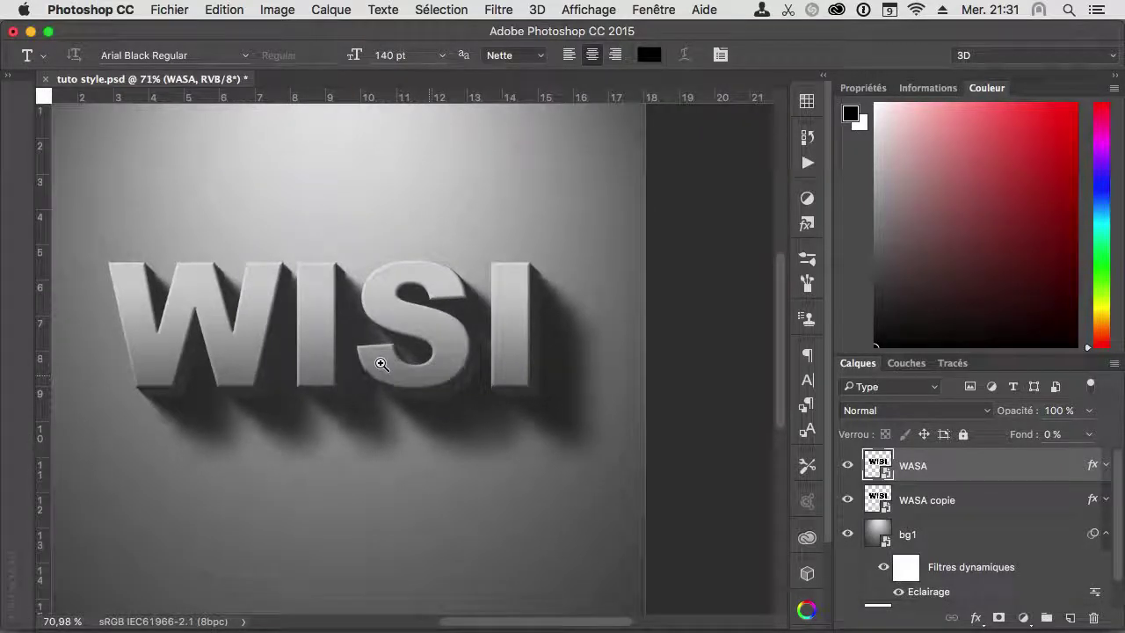